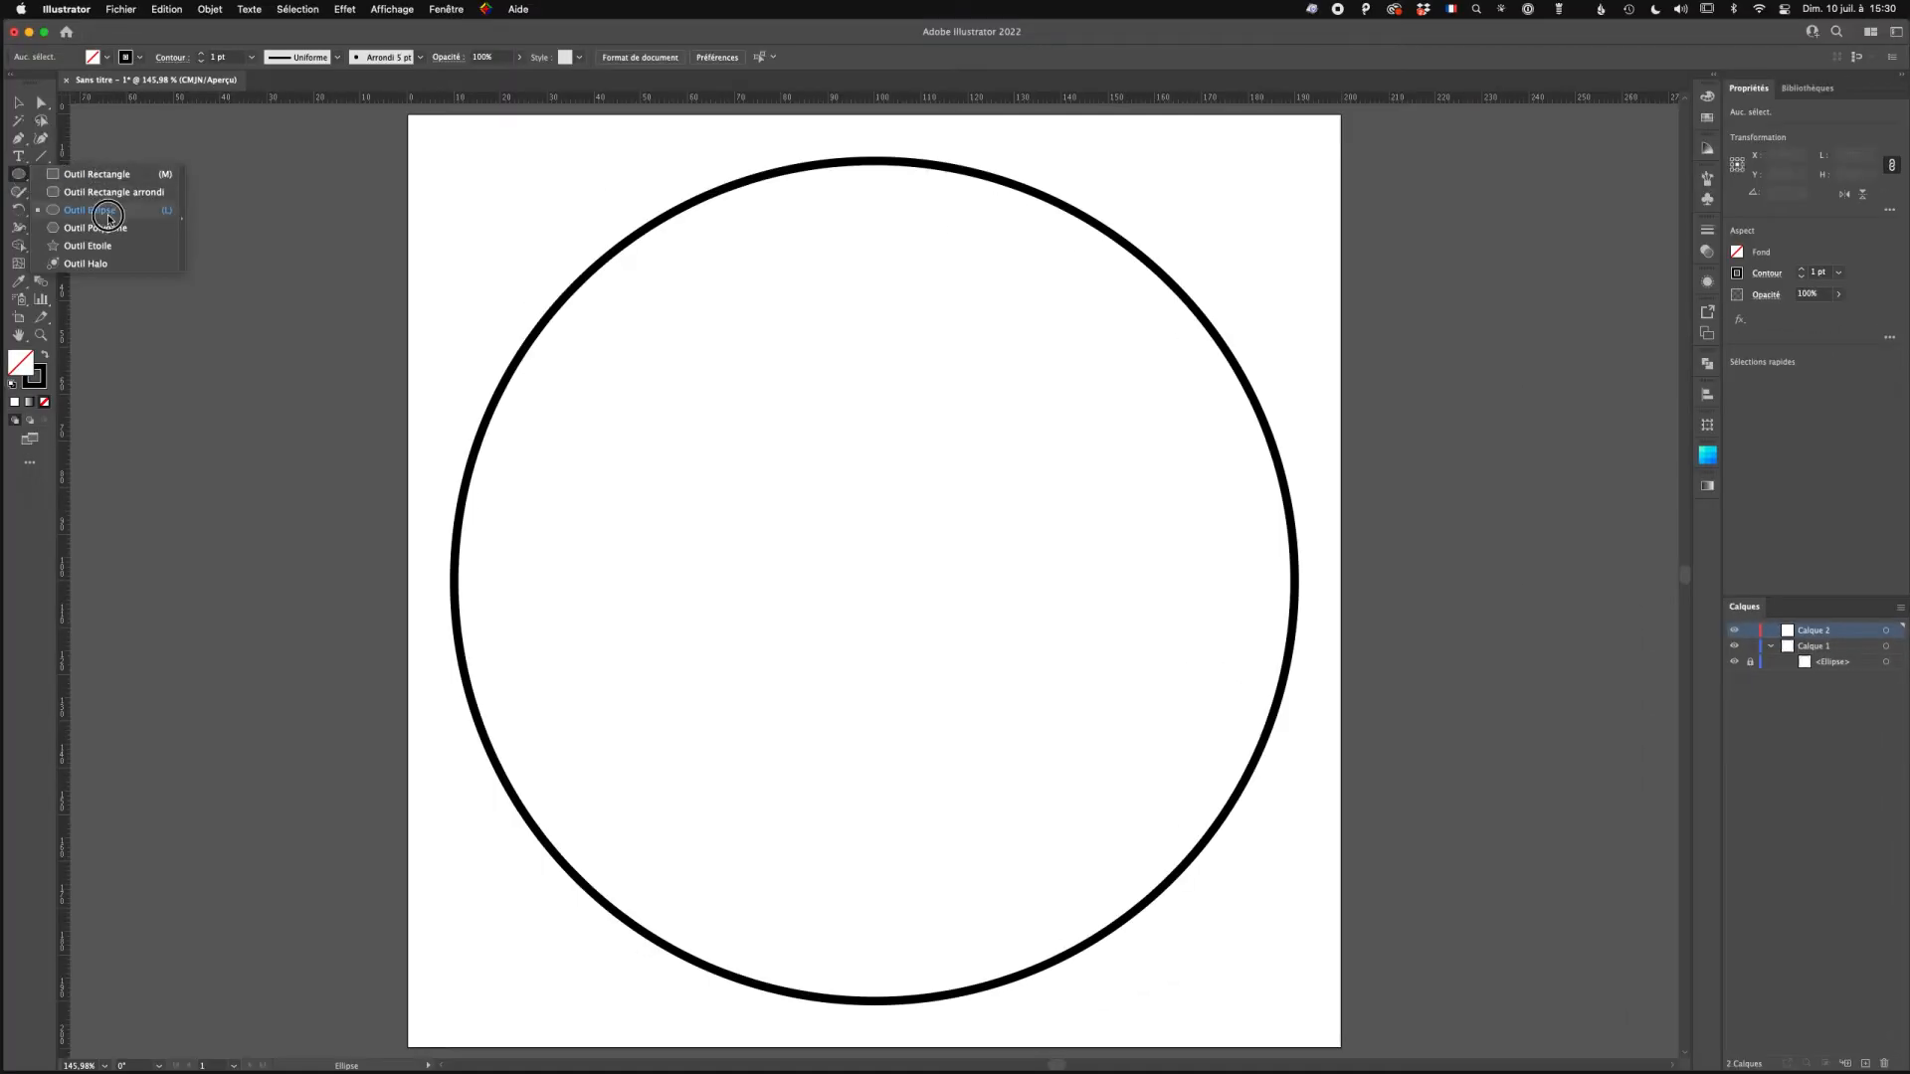
Draw a circle about 56.5 mm in diameter, vertically aligned with the large circle's center, and move it up to about Y 53 mm.
{"action": "left_click", "coordinate": [100, 210]}
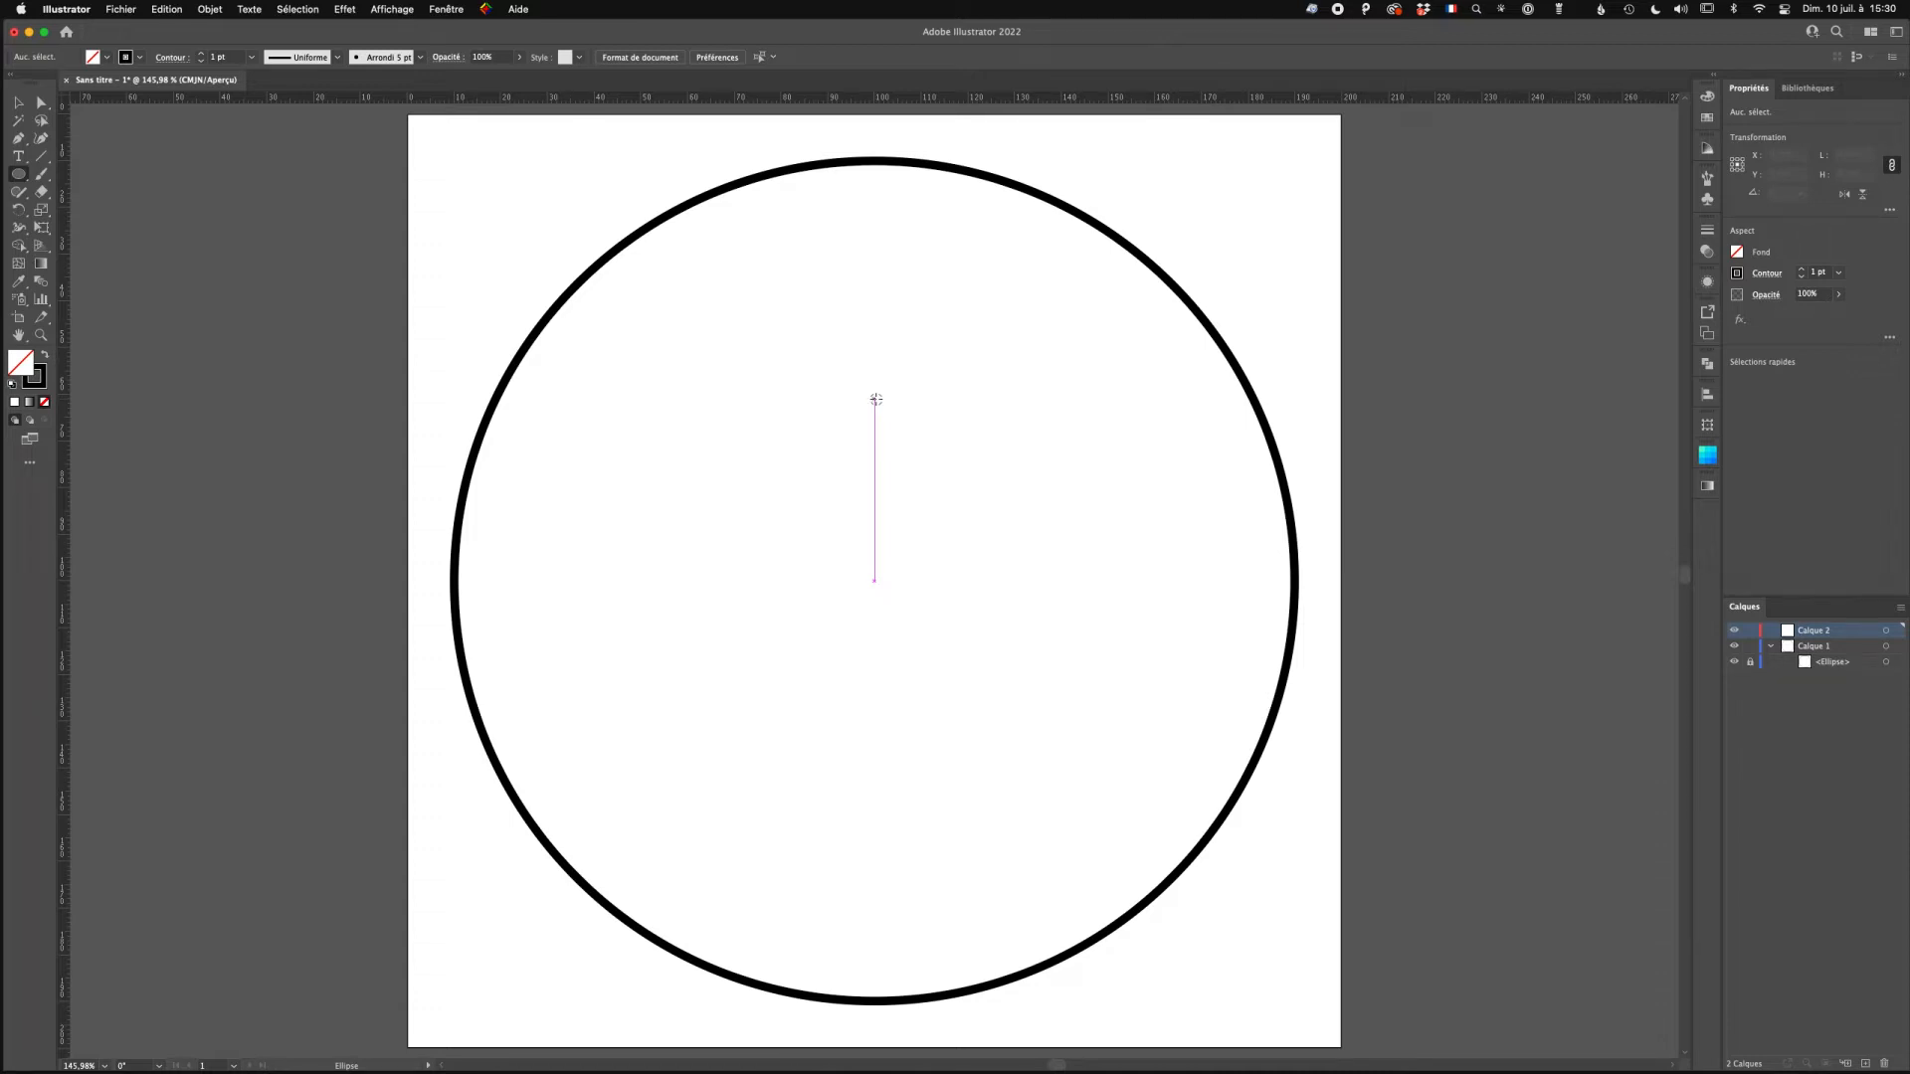
{"action": "left_click_drag", "start_coordinate": [875, 398], "coordinate": [1007, 515]}
{"action": "key", "text": "v"}
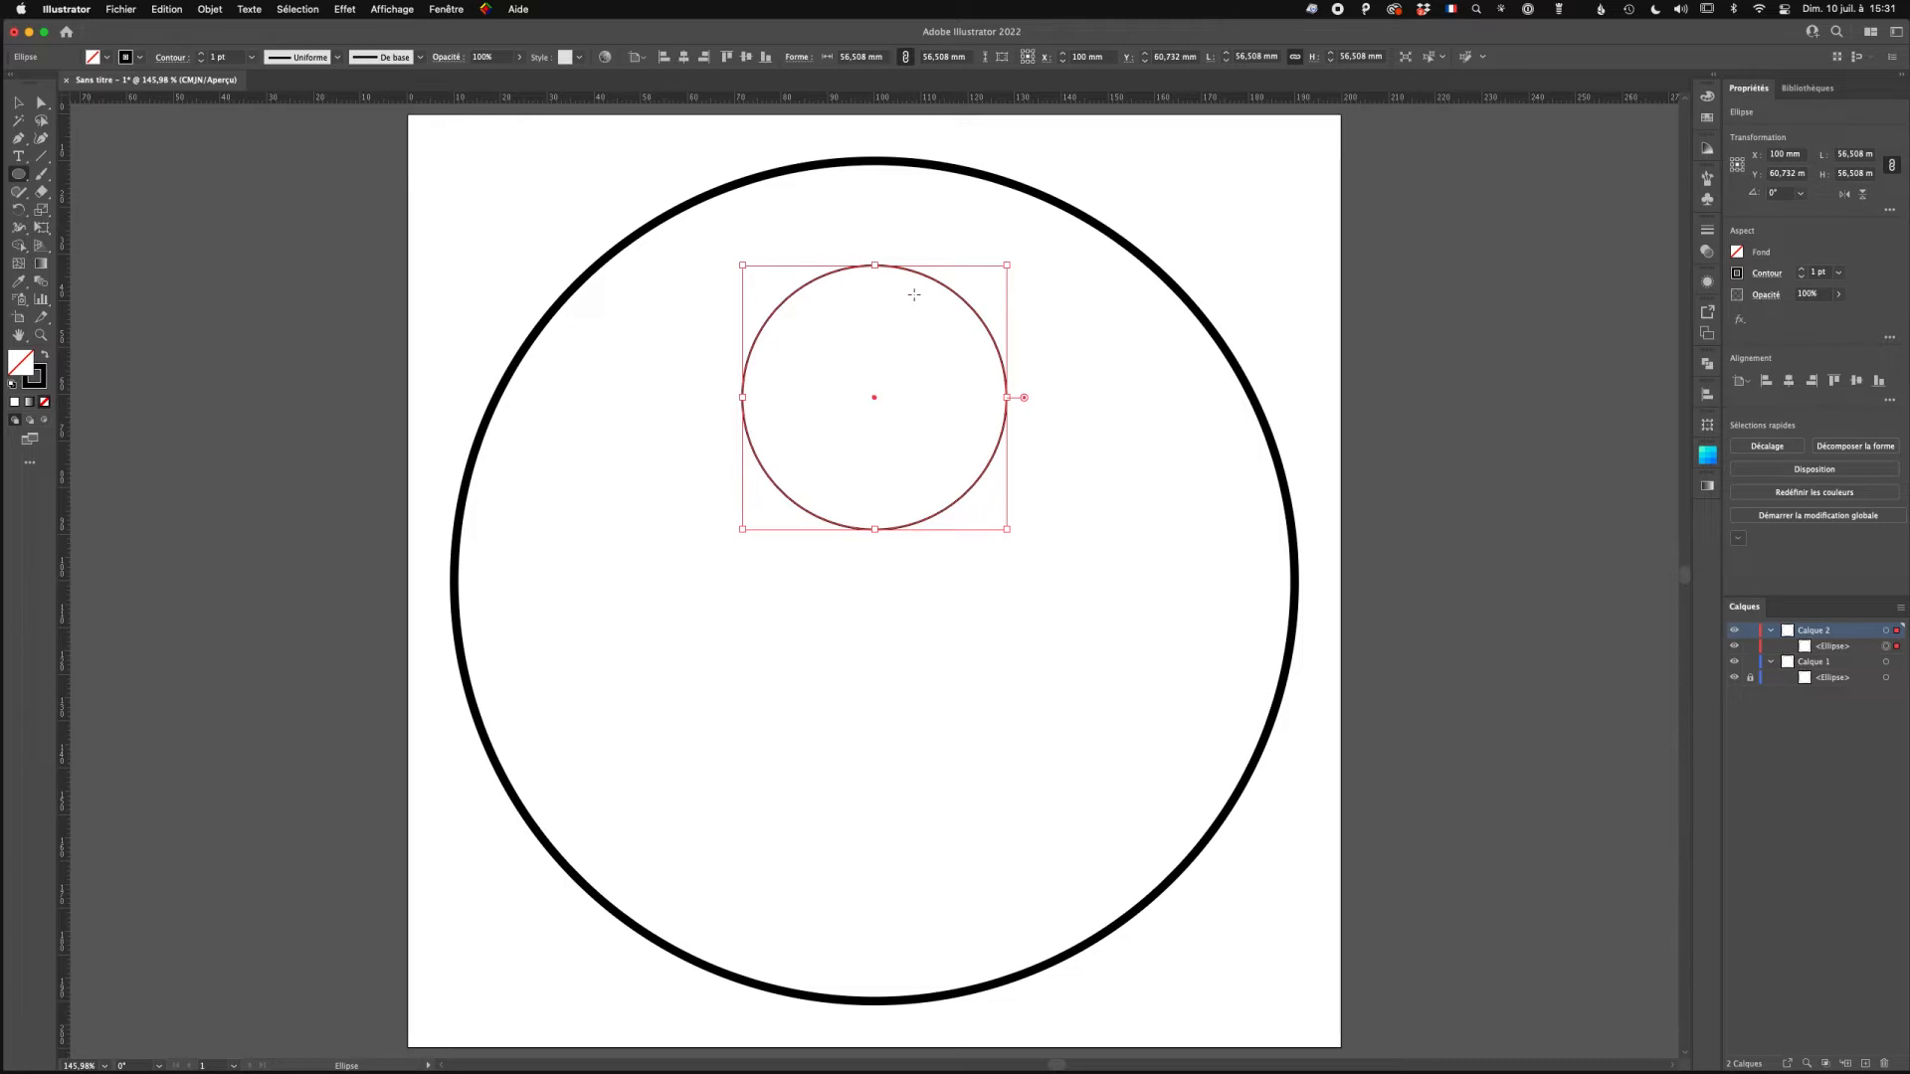
{"action": "key", "text": "v"}
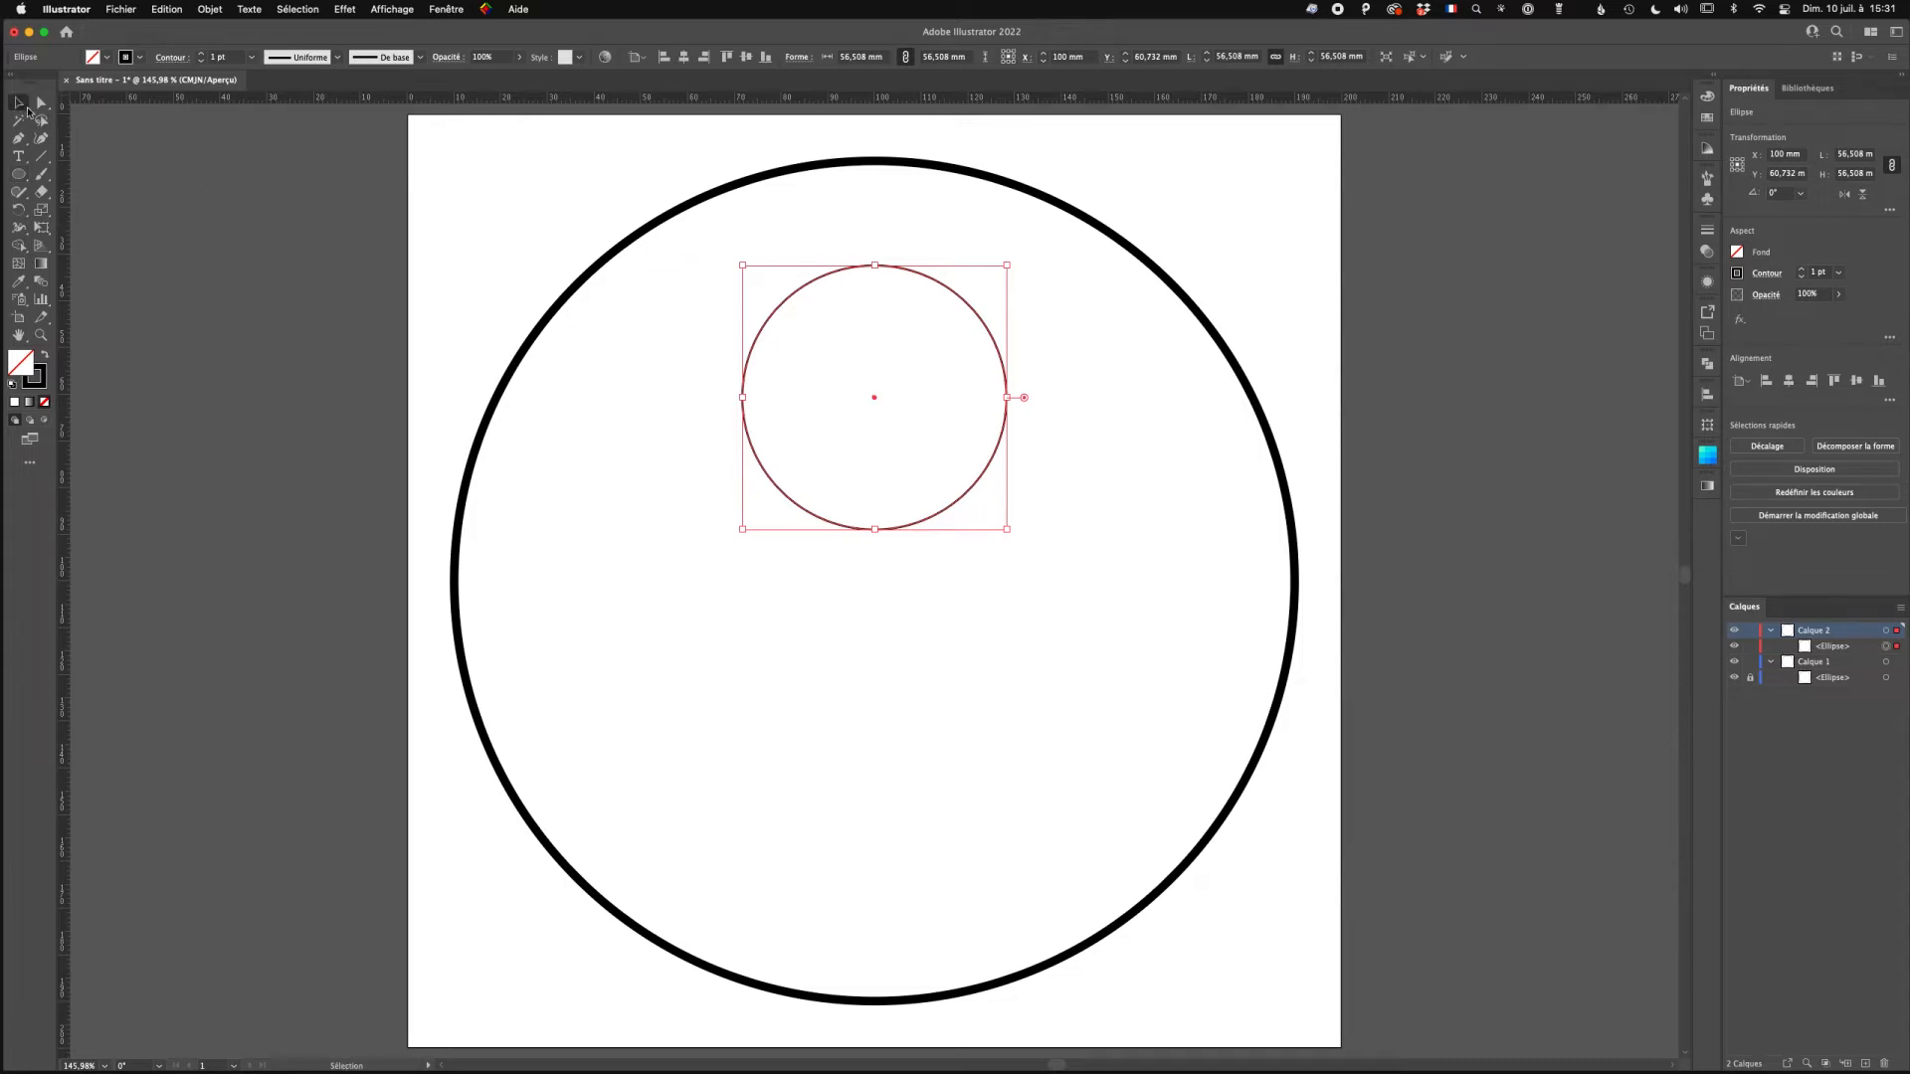
{"action": "left_click_drag", "start_coordinate": [909, 274], "coordinate": [909, 238]}
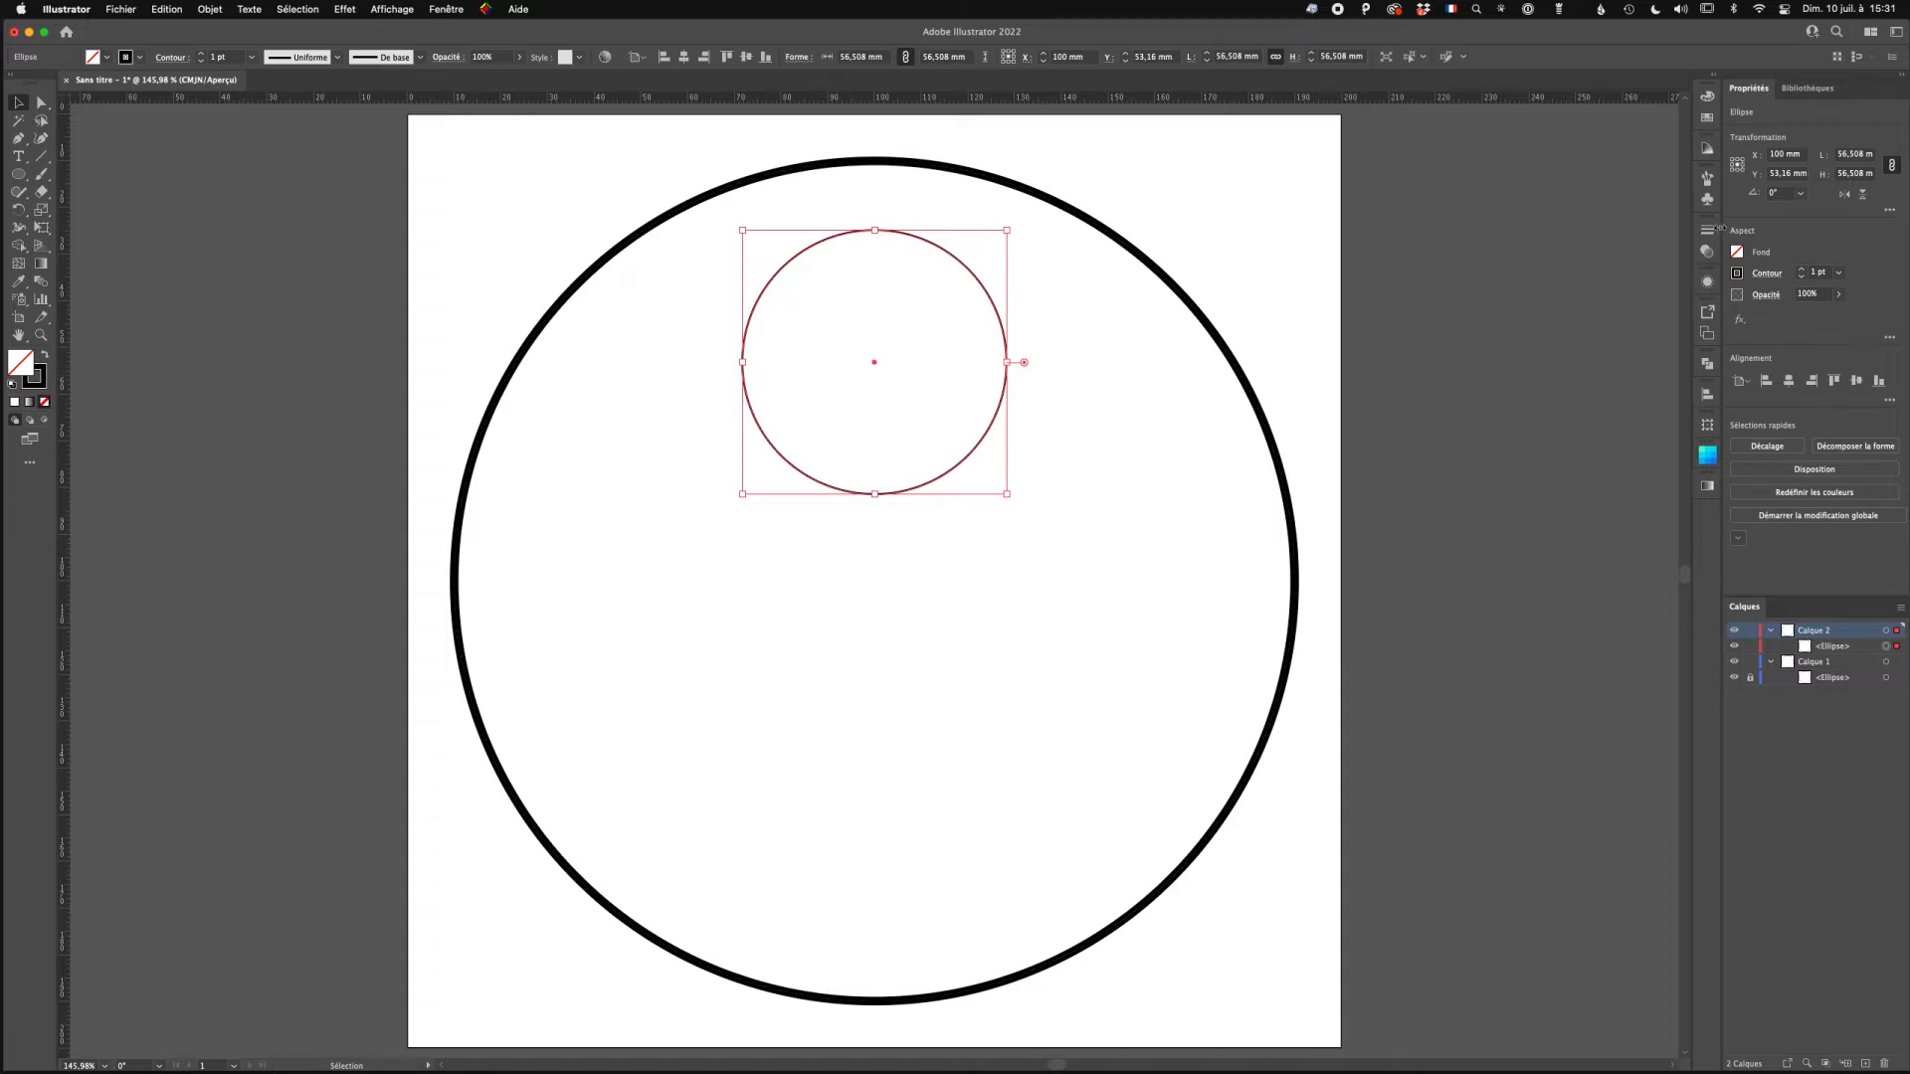
Apply a Transformation distortion effect to the small circle with 105% horizontal and 105% vertical scale.
{"action": "left_click", "coordinate": [1706, 281]}
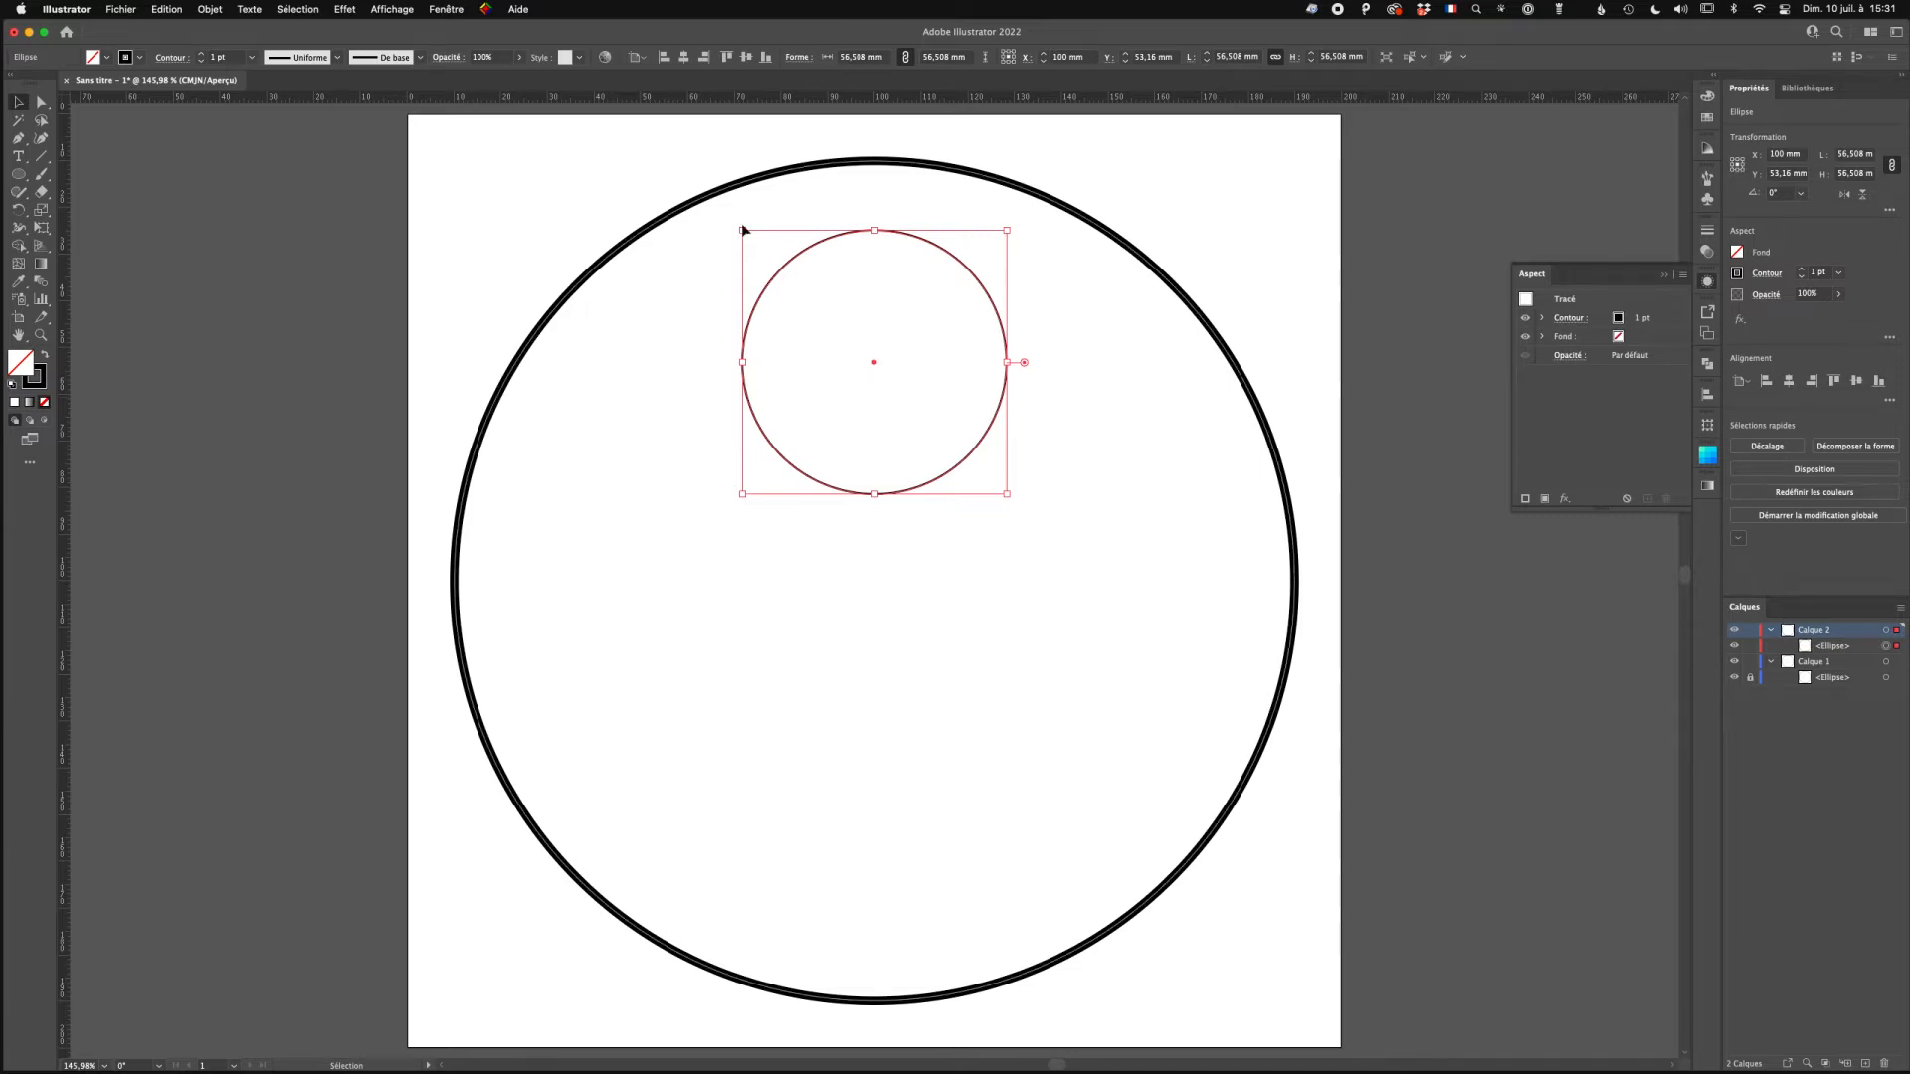
{"action": "left_click", "coordinate": [345, 10]}
{"action": "mouse_move", "coordinate": [366, 145]}
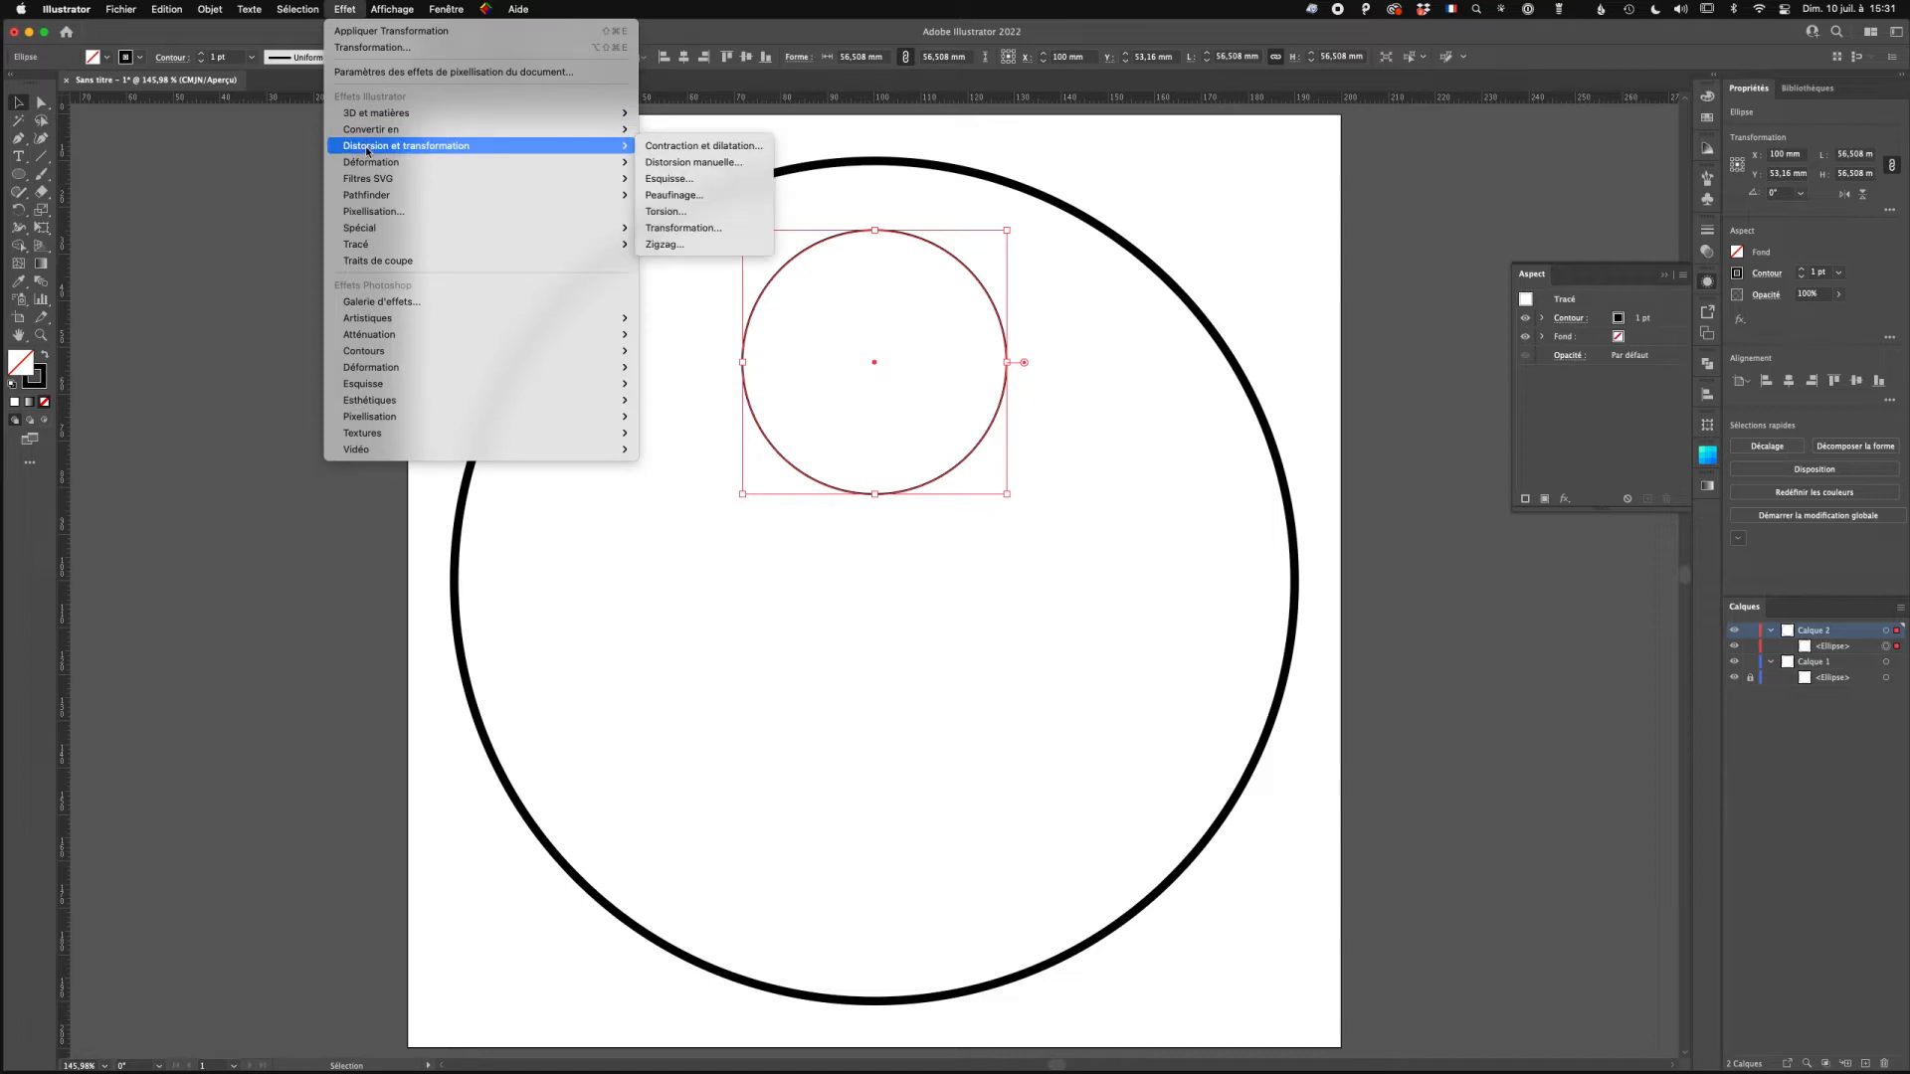
{"action": "left_click", "coordinate": [695, 231]}
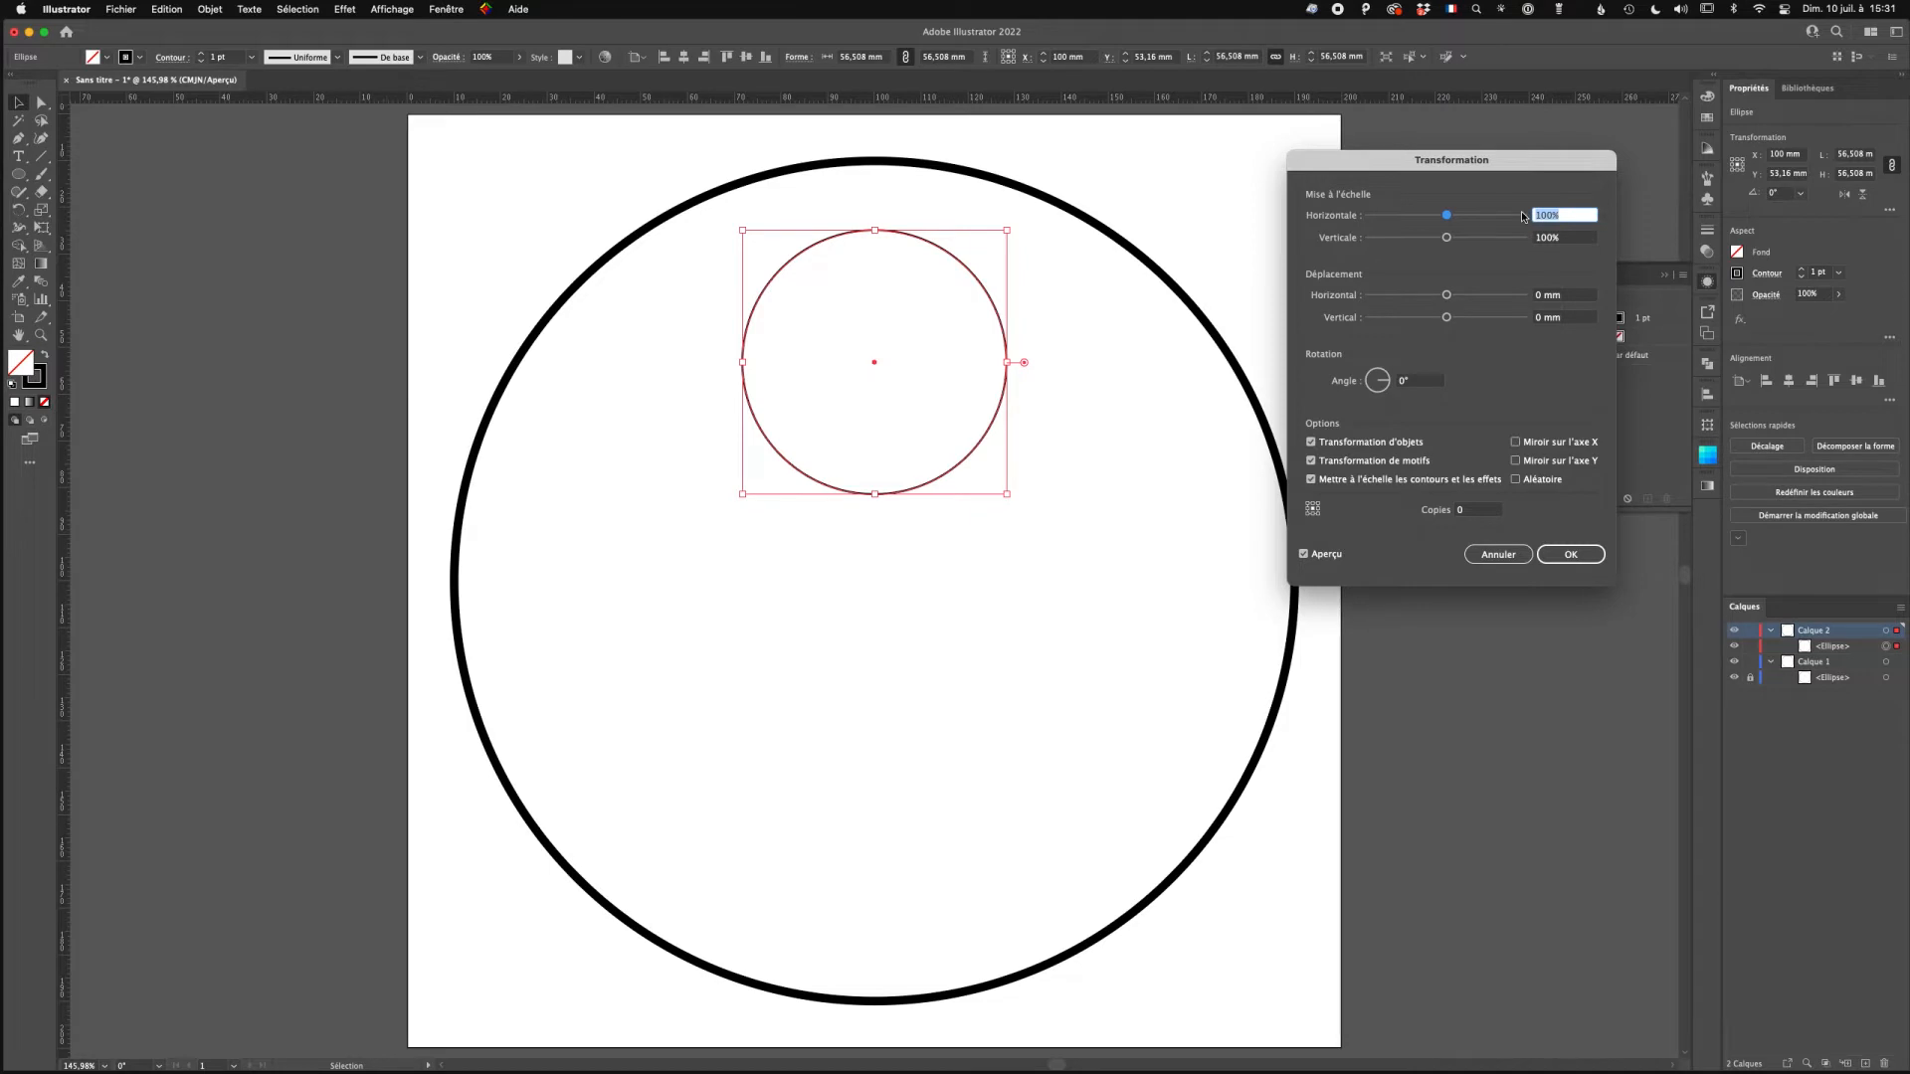
{"action": "type", "text": "10"}
{"action": "key", "text": "Tab"}
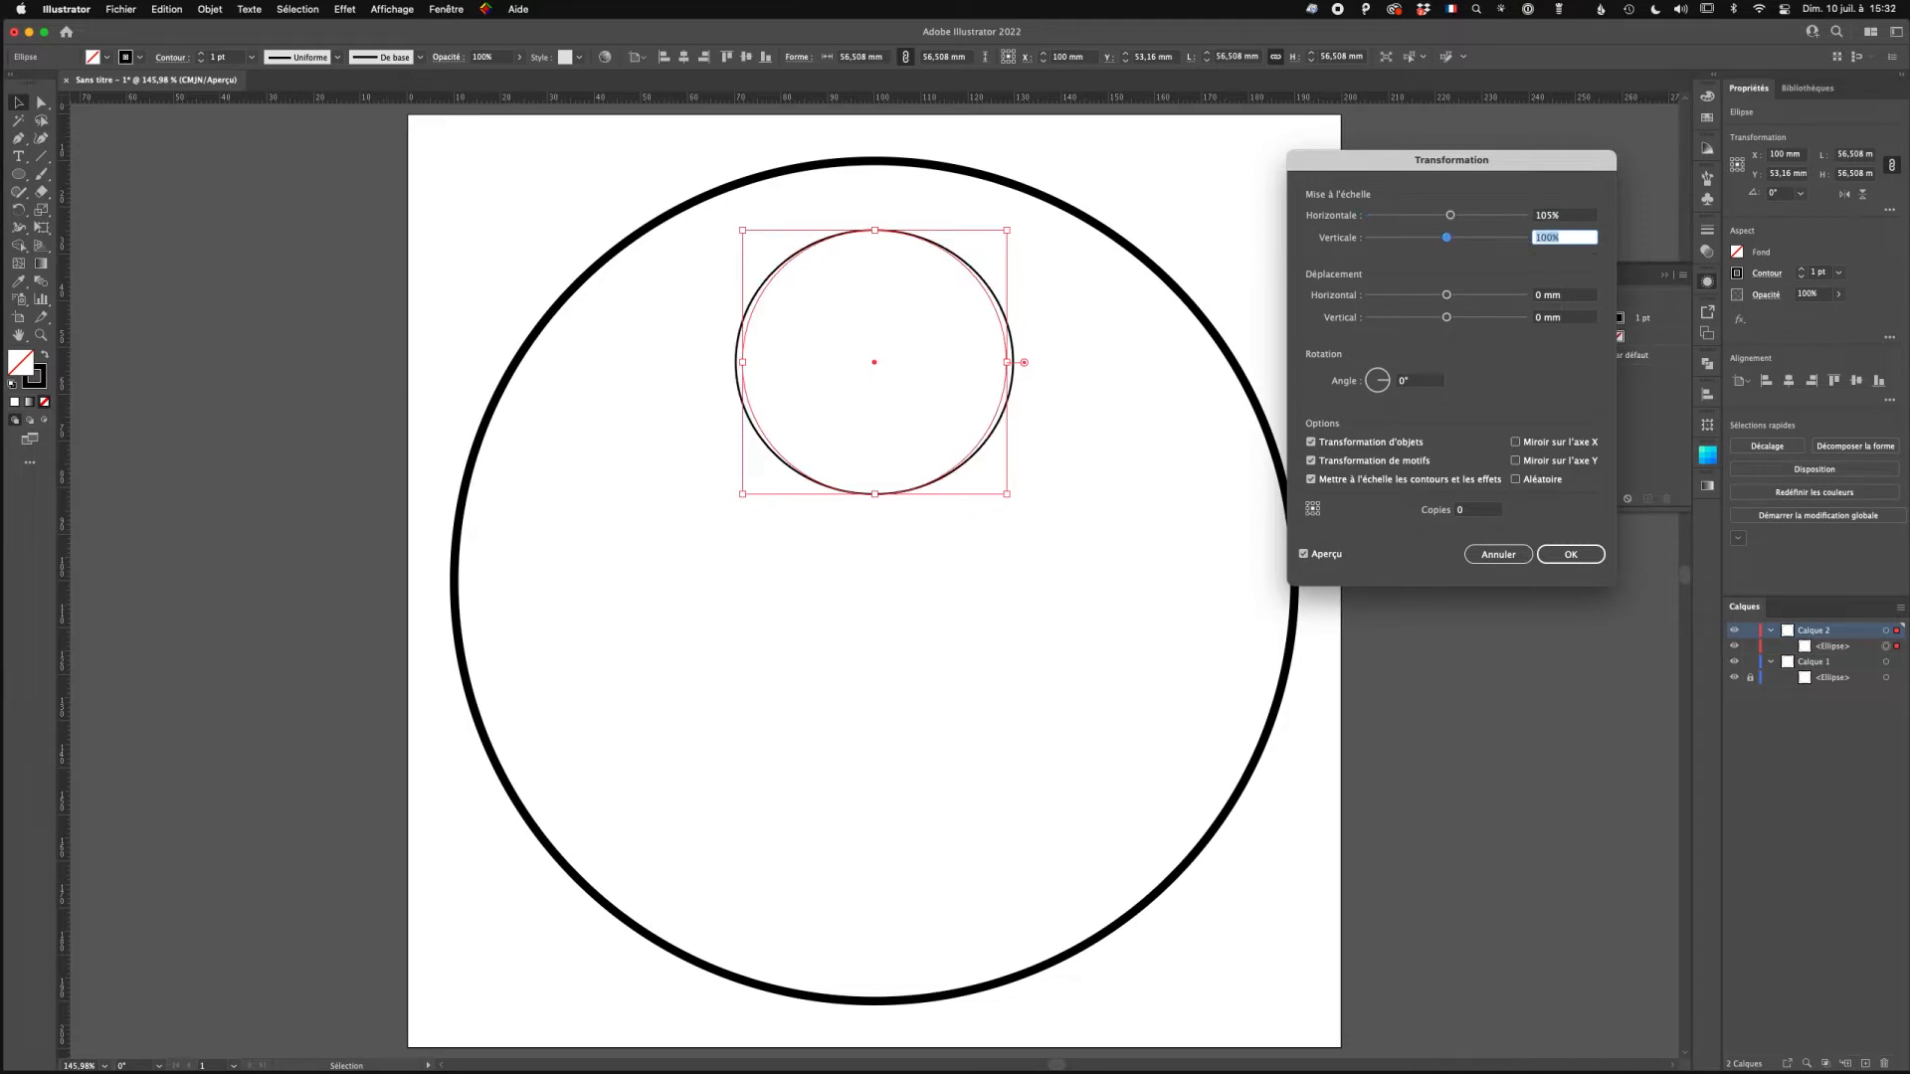
{"action": "type", "text": "105"}
{"action": "key", "text": "Tab"}
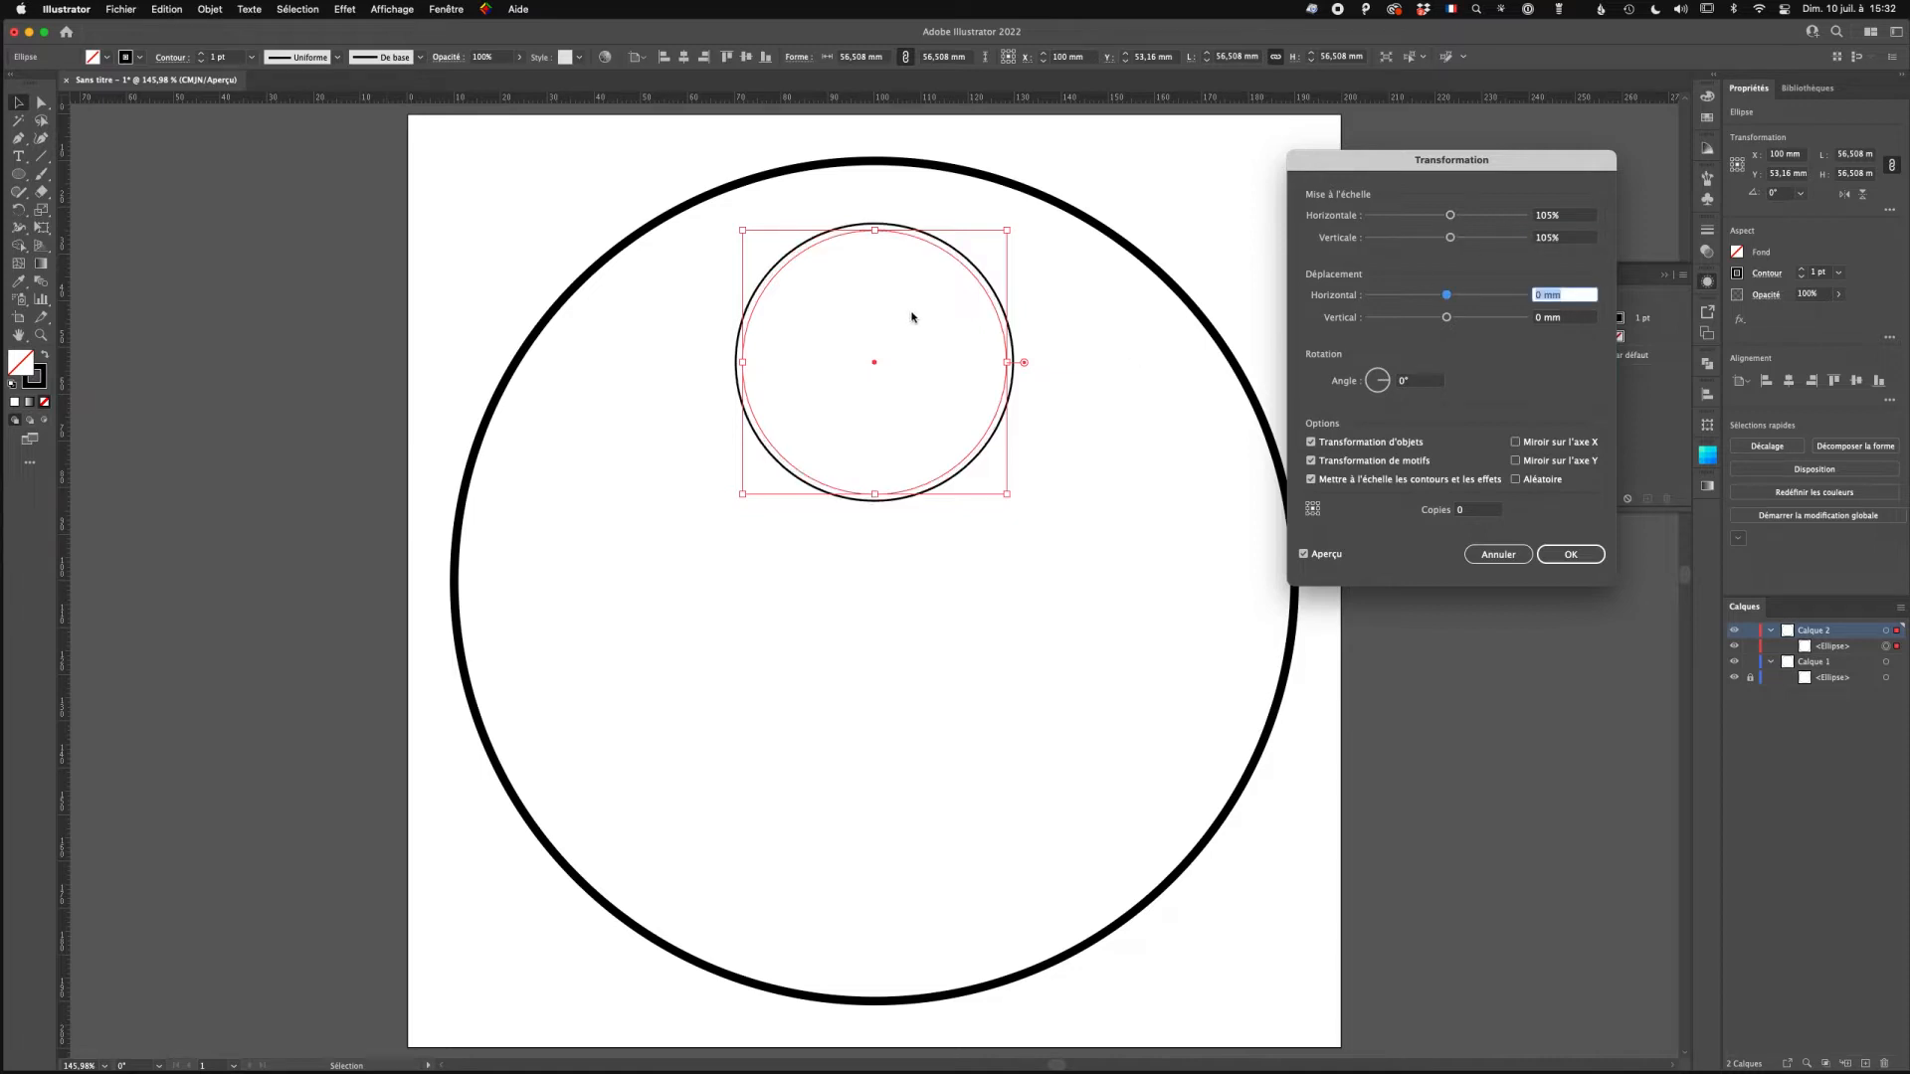
{"action": "left_click", "coordinate": [1578, 558]}
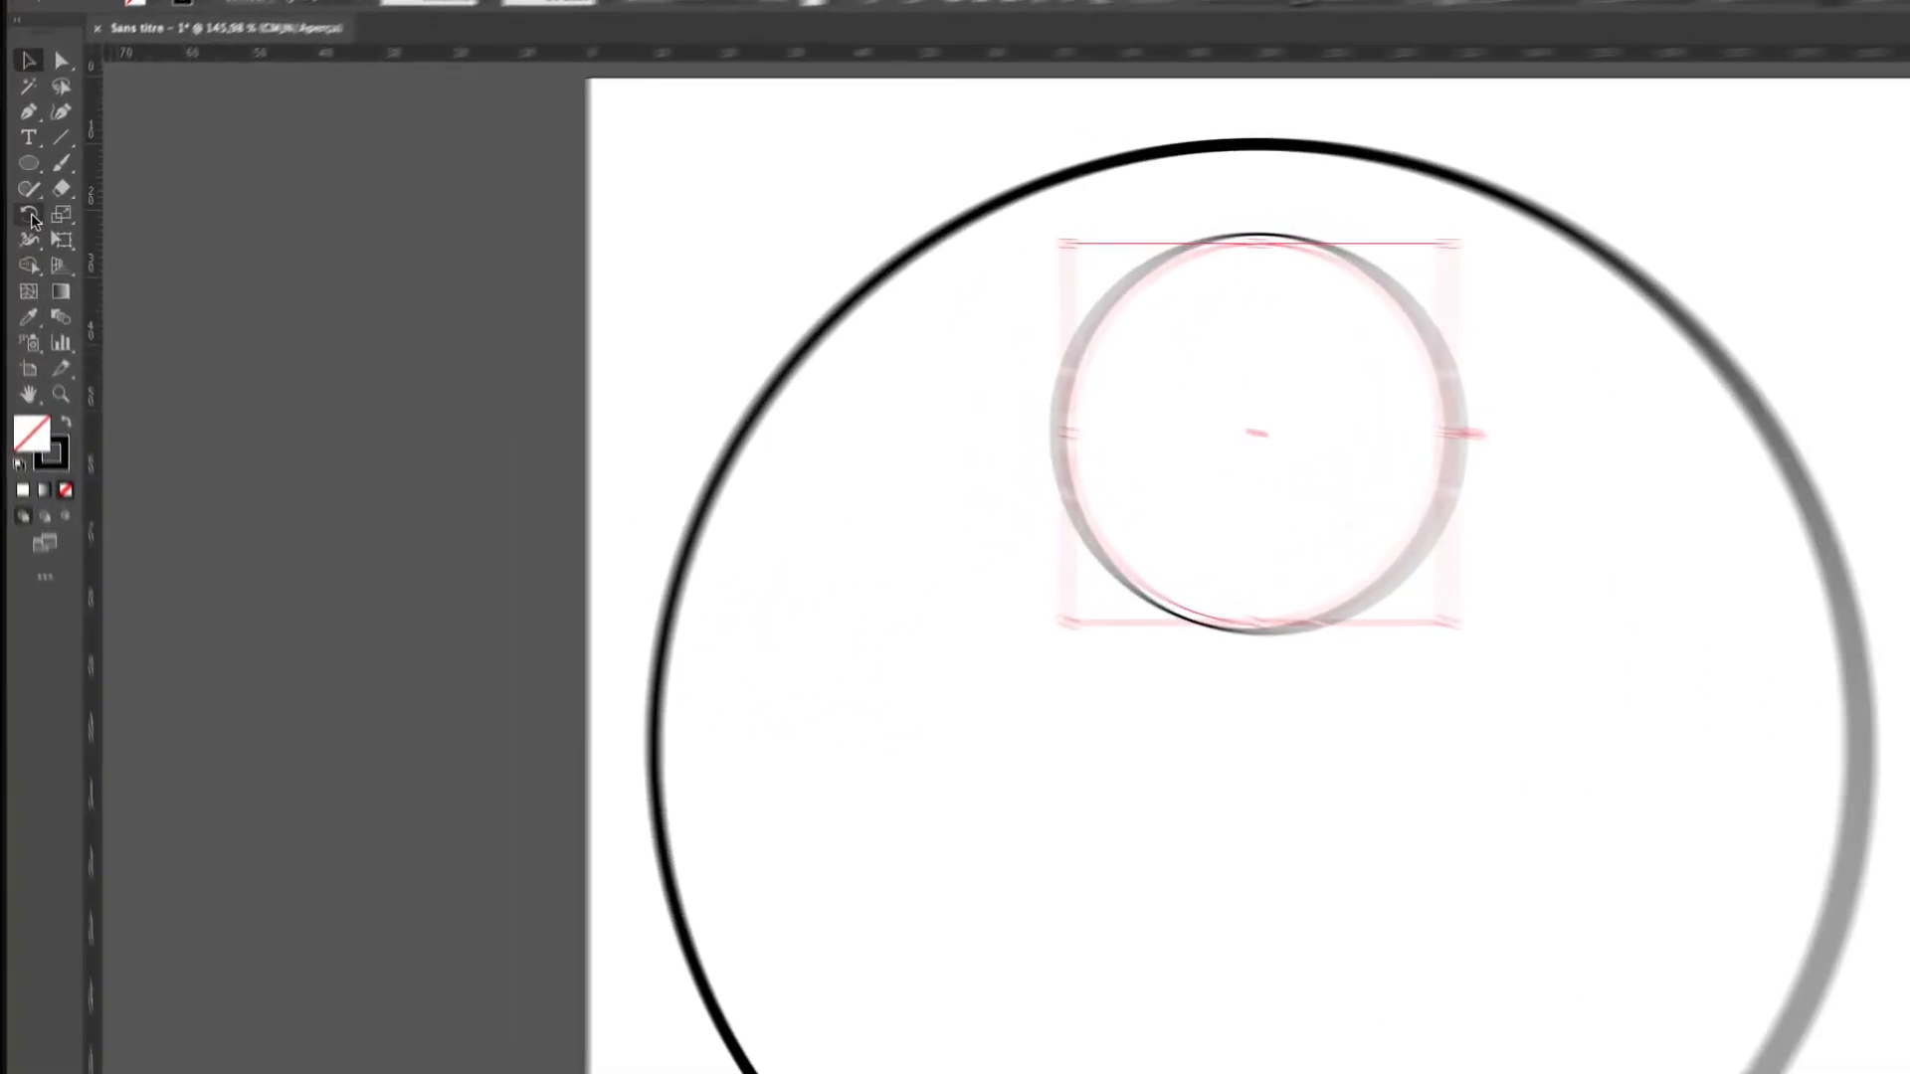
Switch the document to outline display so the large circle's center point can be targeted.
{"action": "left_click", "coordinate": [19, 210]}
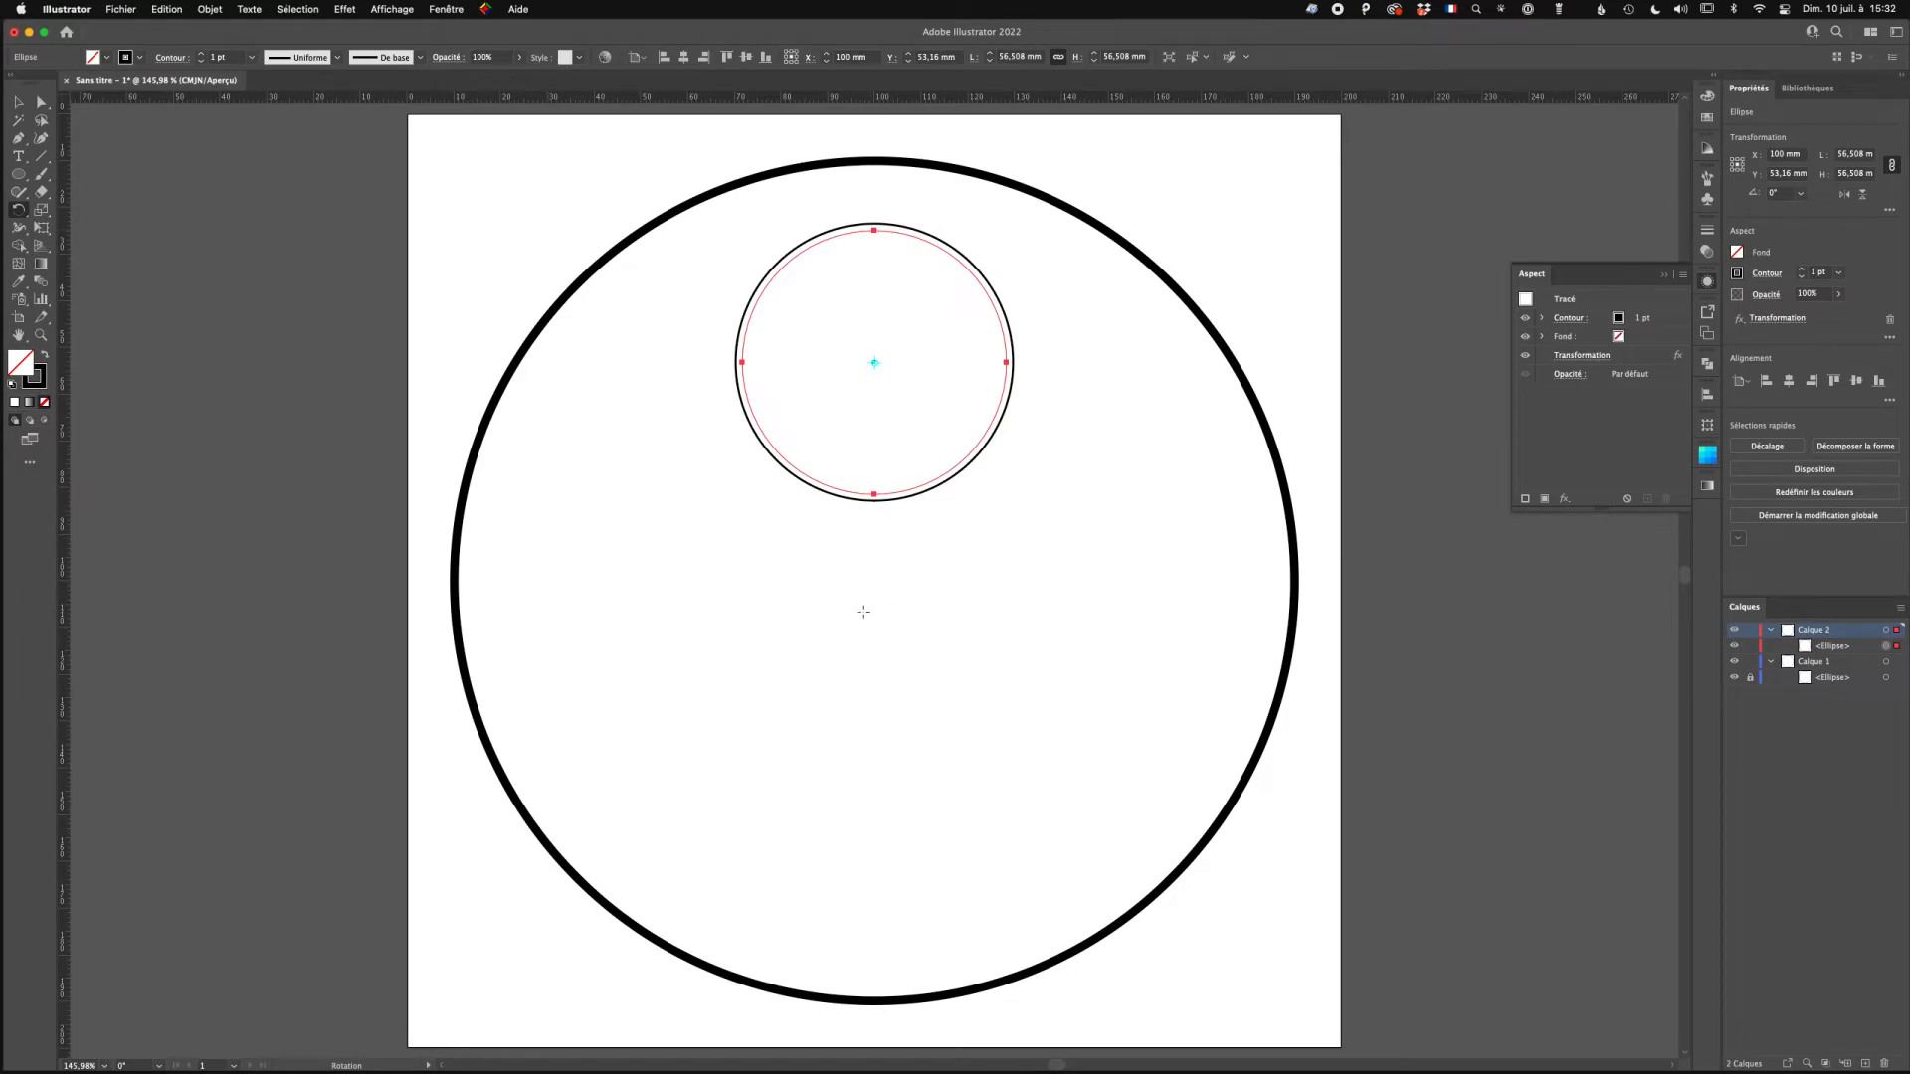
{"action": "key", "text": "v"}
{"action": "key", "text": "super+y"}
{"action": "key", "text": "r"}
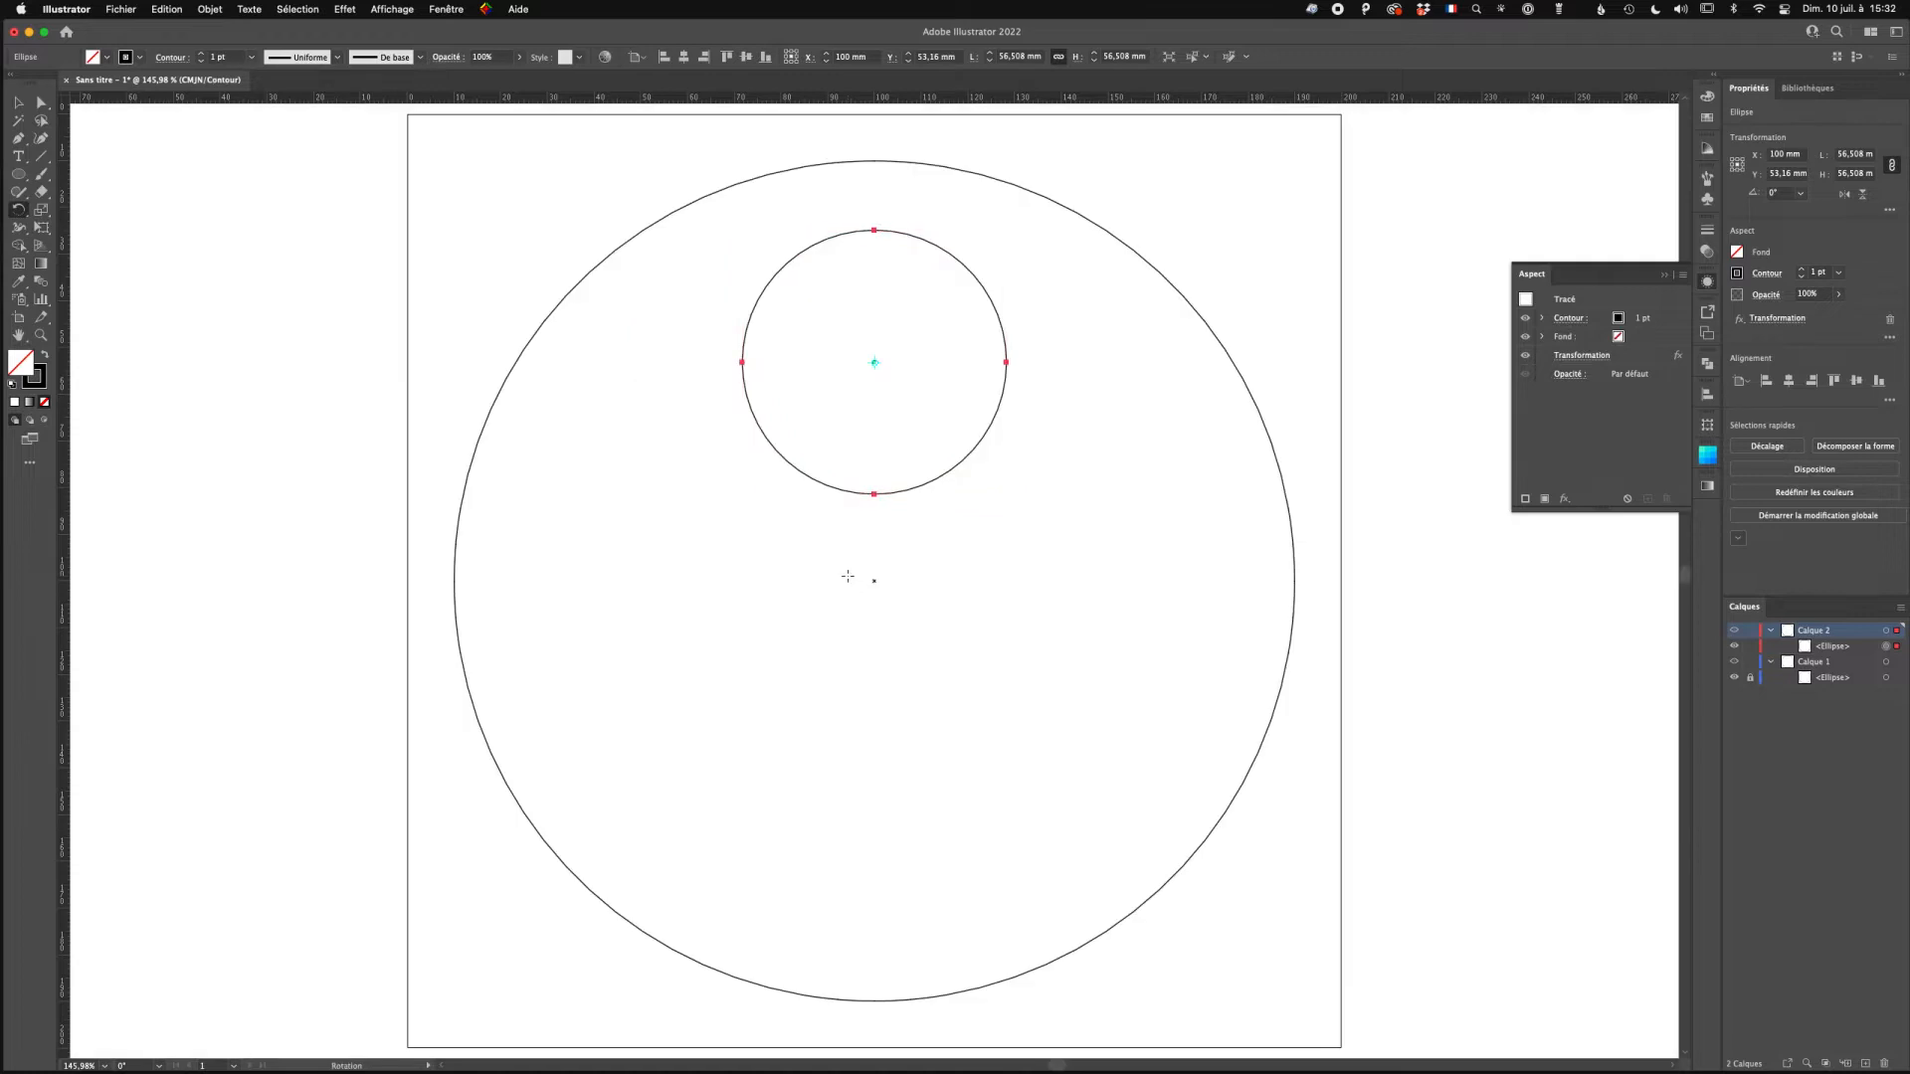
{"action": "key", "text": "v"}
{"action": "left_click", "coordinate": [397, 12]}
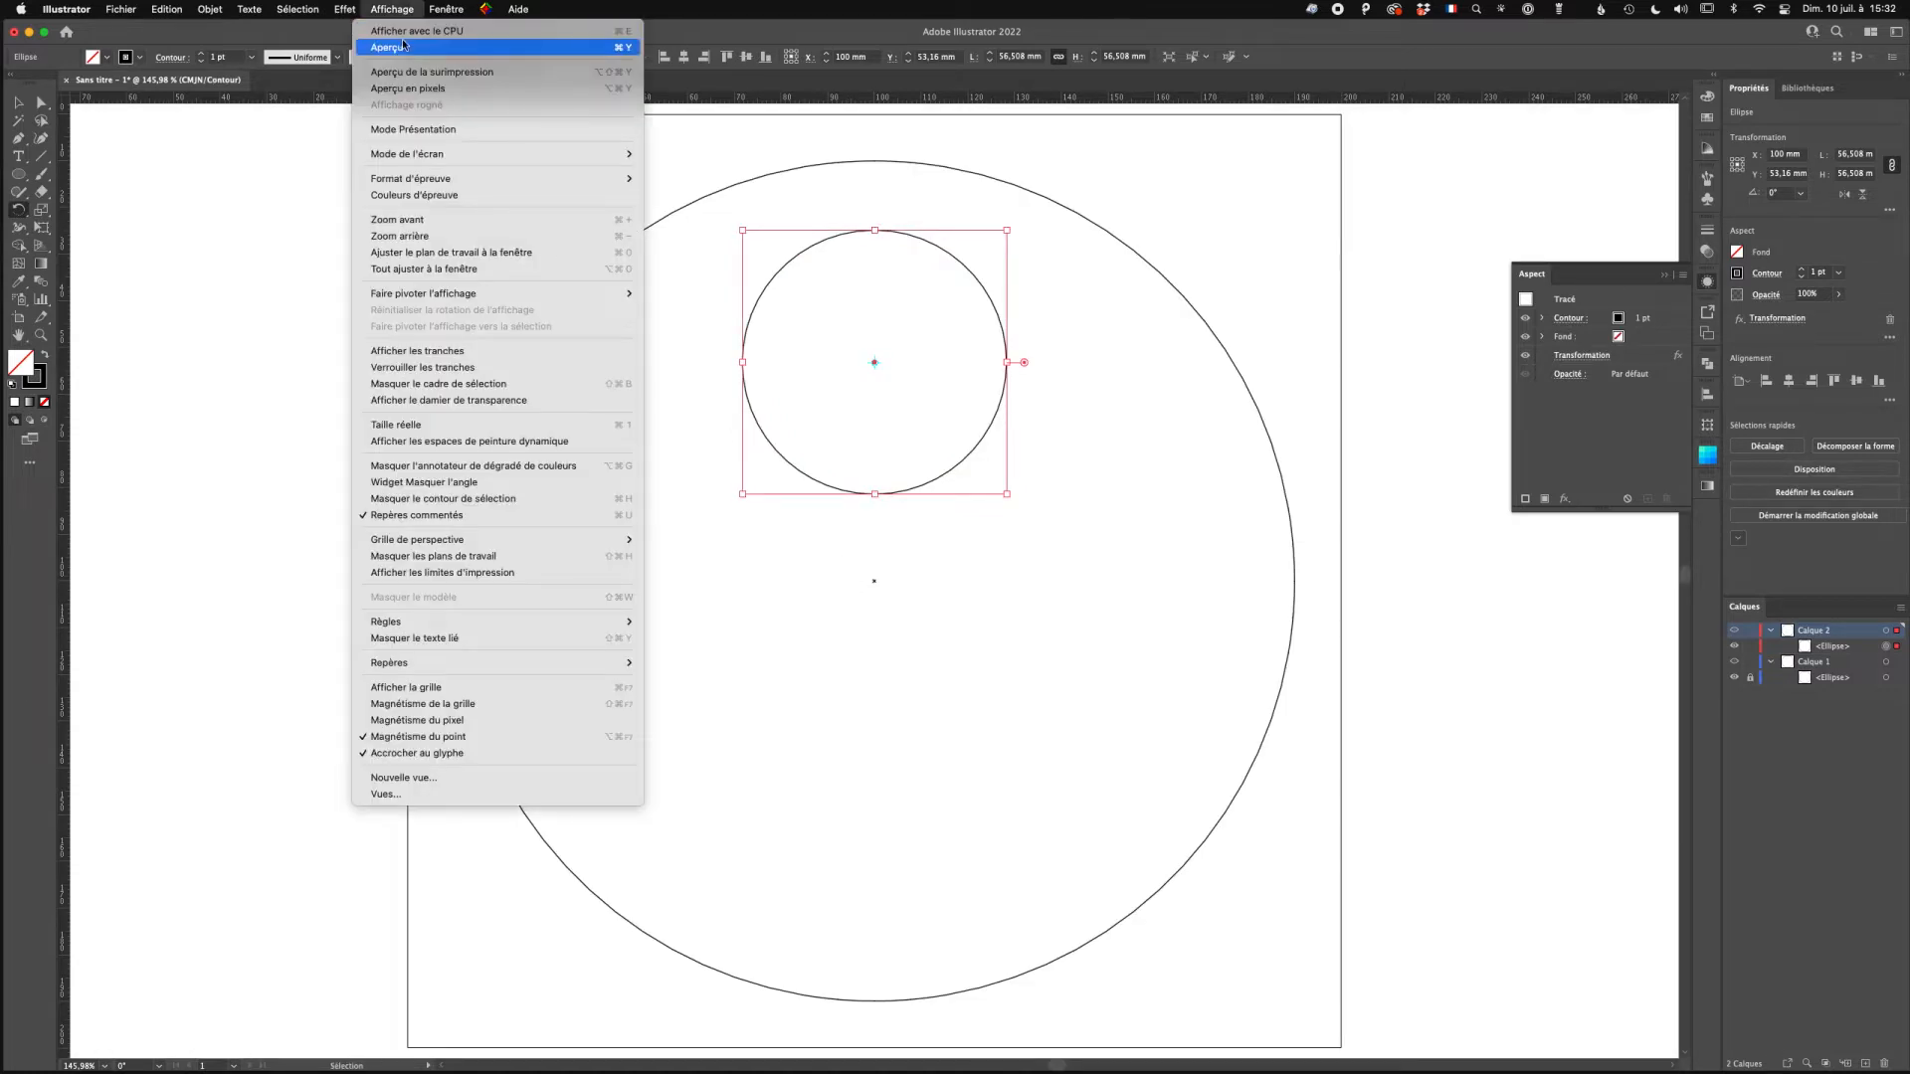
{"action": "left_click", "coordinate": [401, 48]}
{"action": "left_click", "coordinate": [393, 12]}
{"action": "left_click", "coordinate": [390, 50]}
Create a copy of the small circle rotated by 360/5 degrees around the large circle's center.
{"action": "key", "text": "r"}
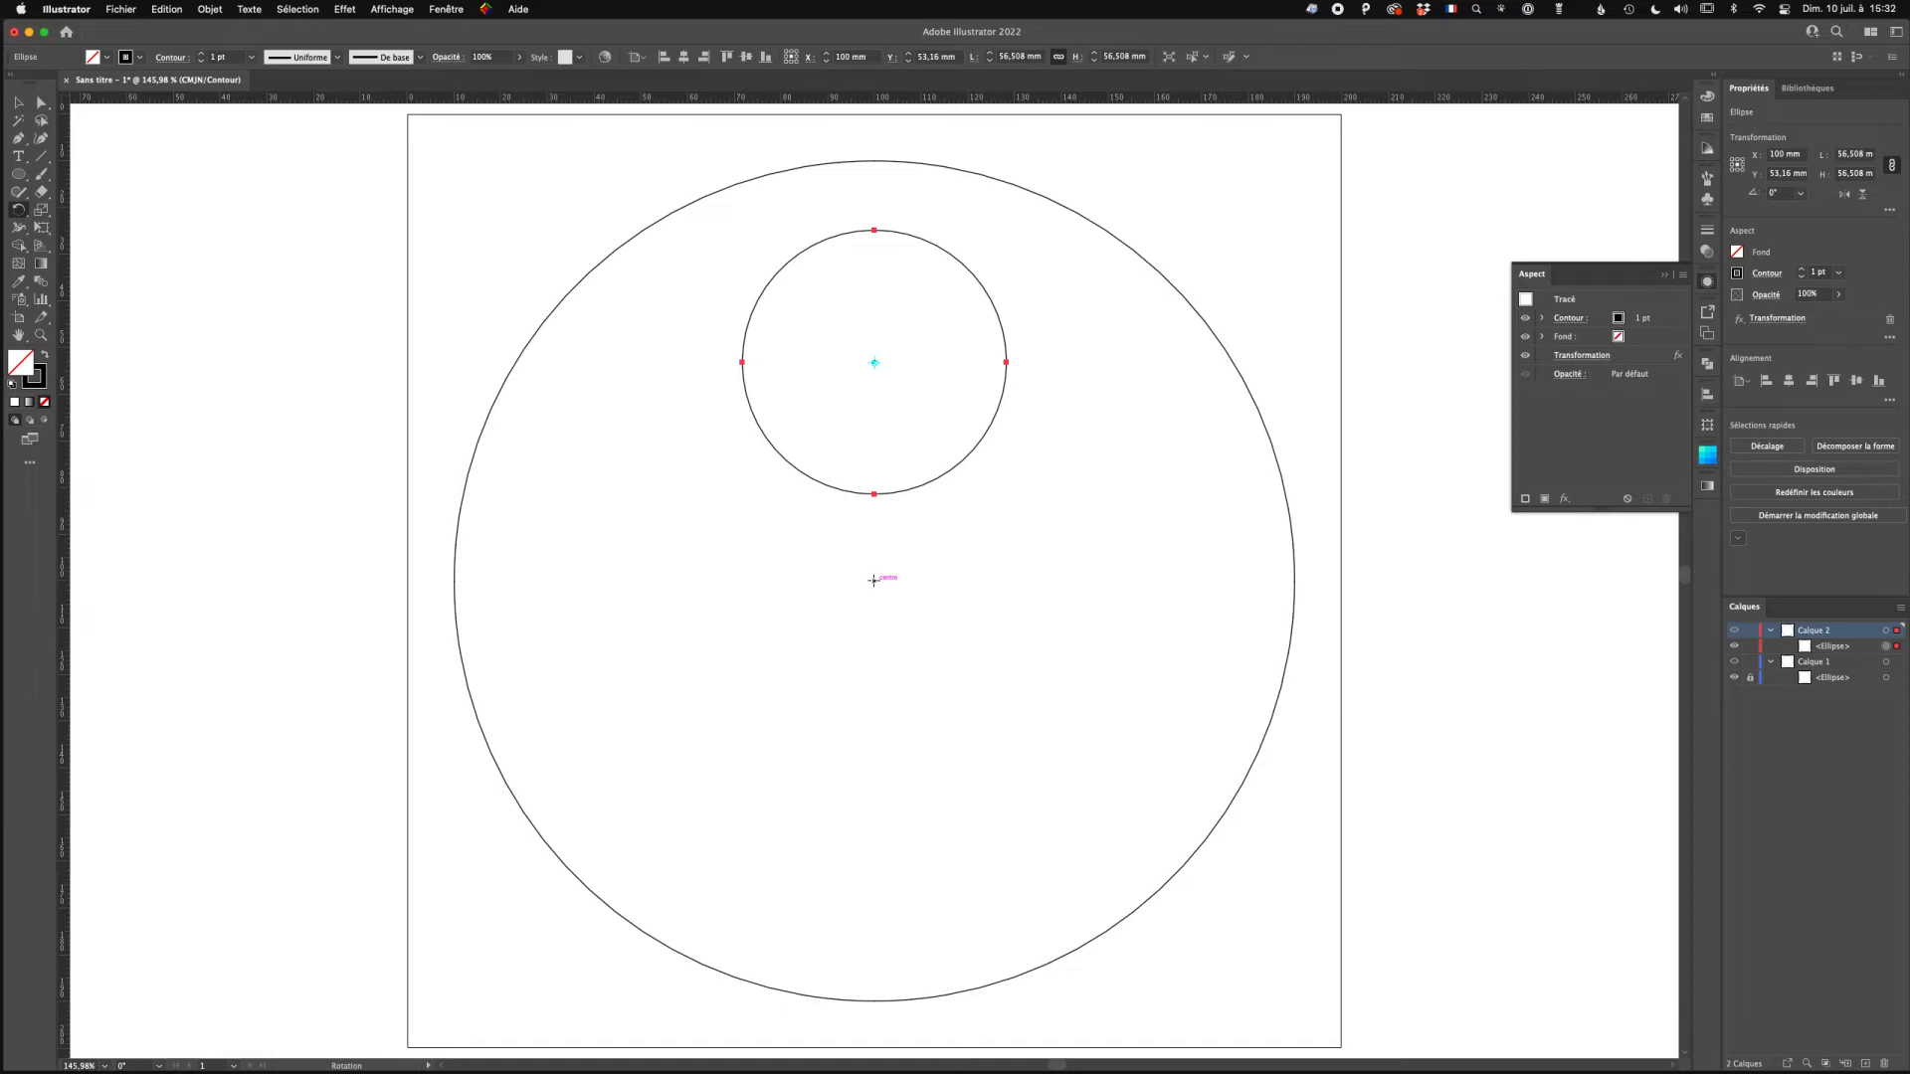
{"action": "left_click", "coordinate": [873, 580], "text": "alt"}
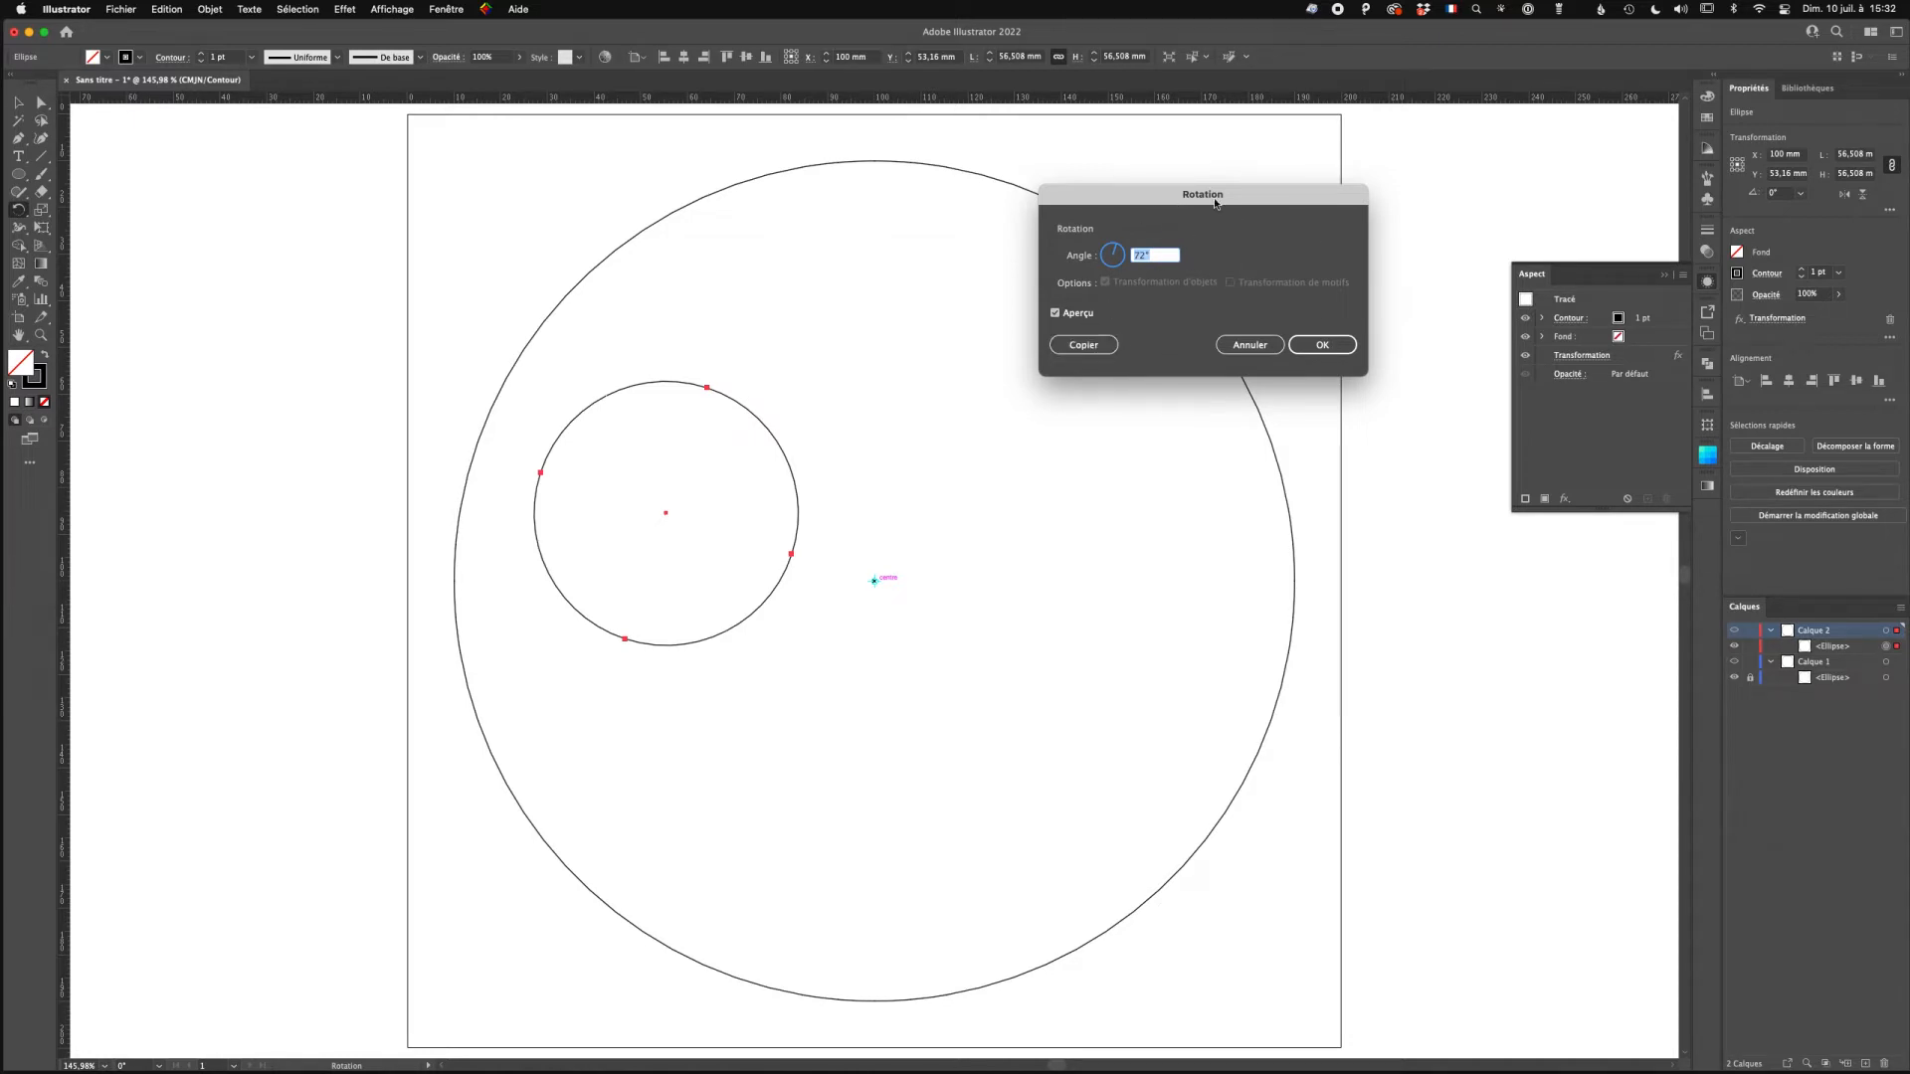
{"action": "key", "text": "BackSpace"}
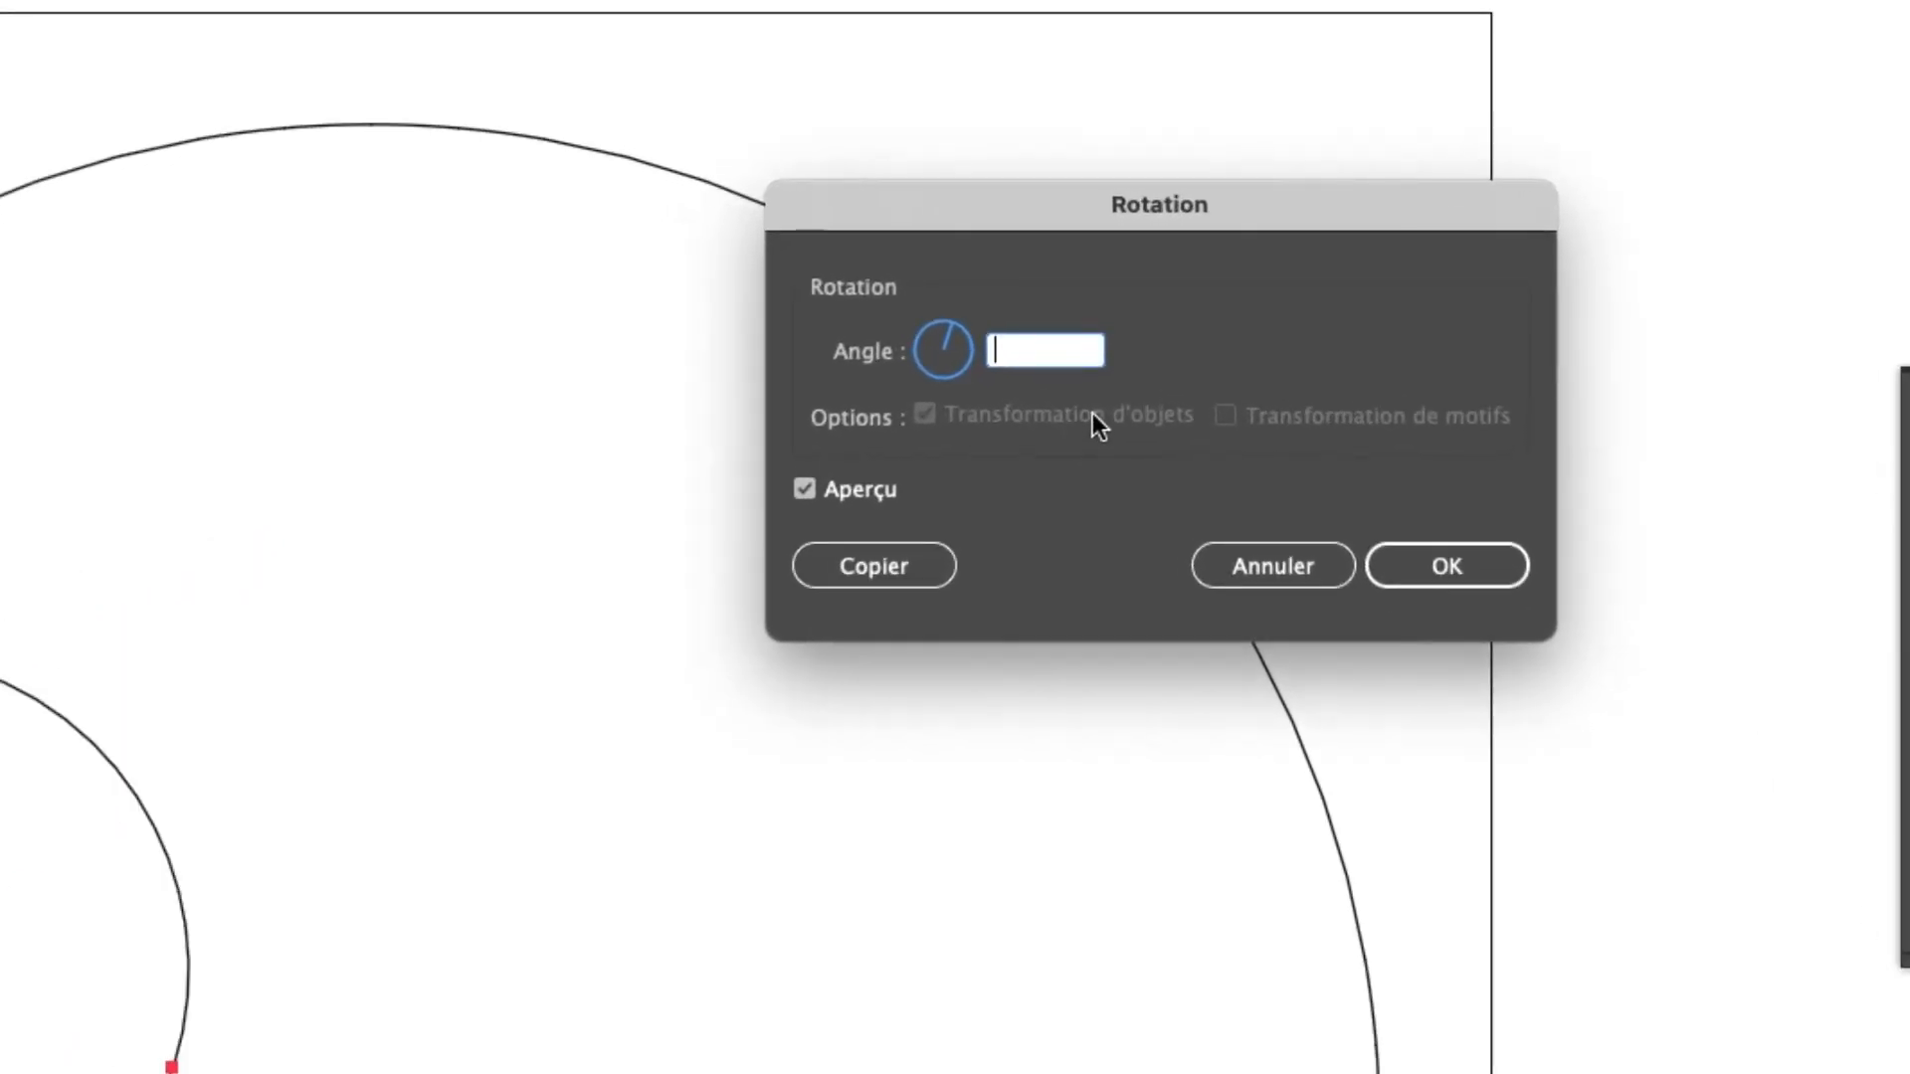
{"action": "type", "text": "360/"}
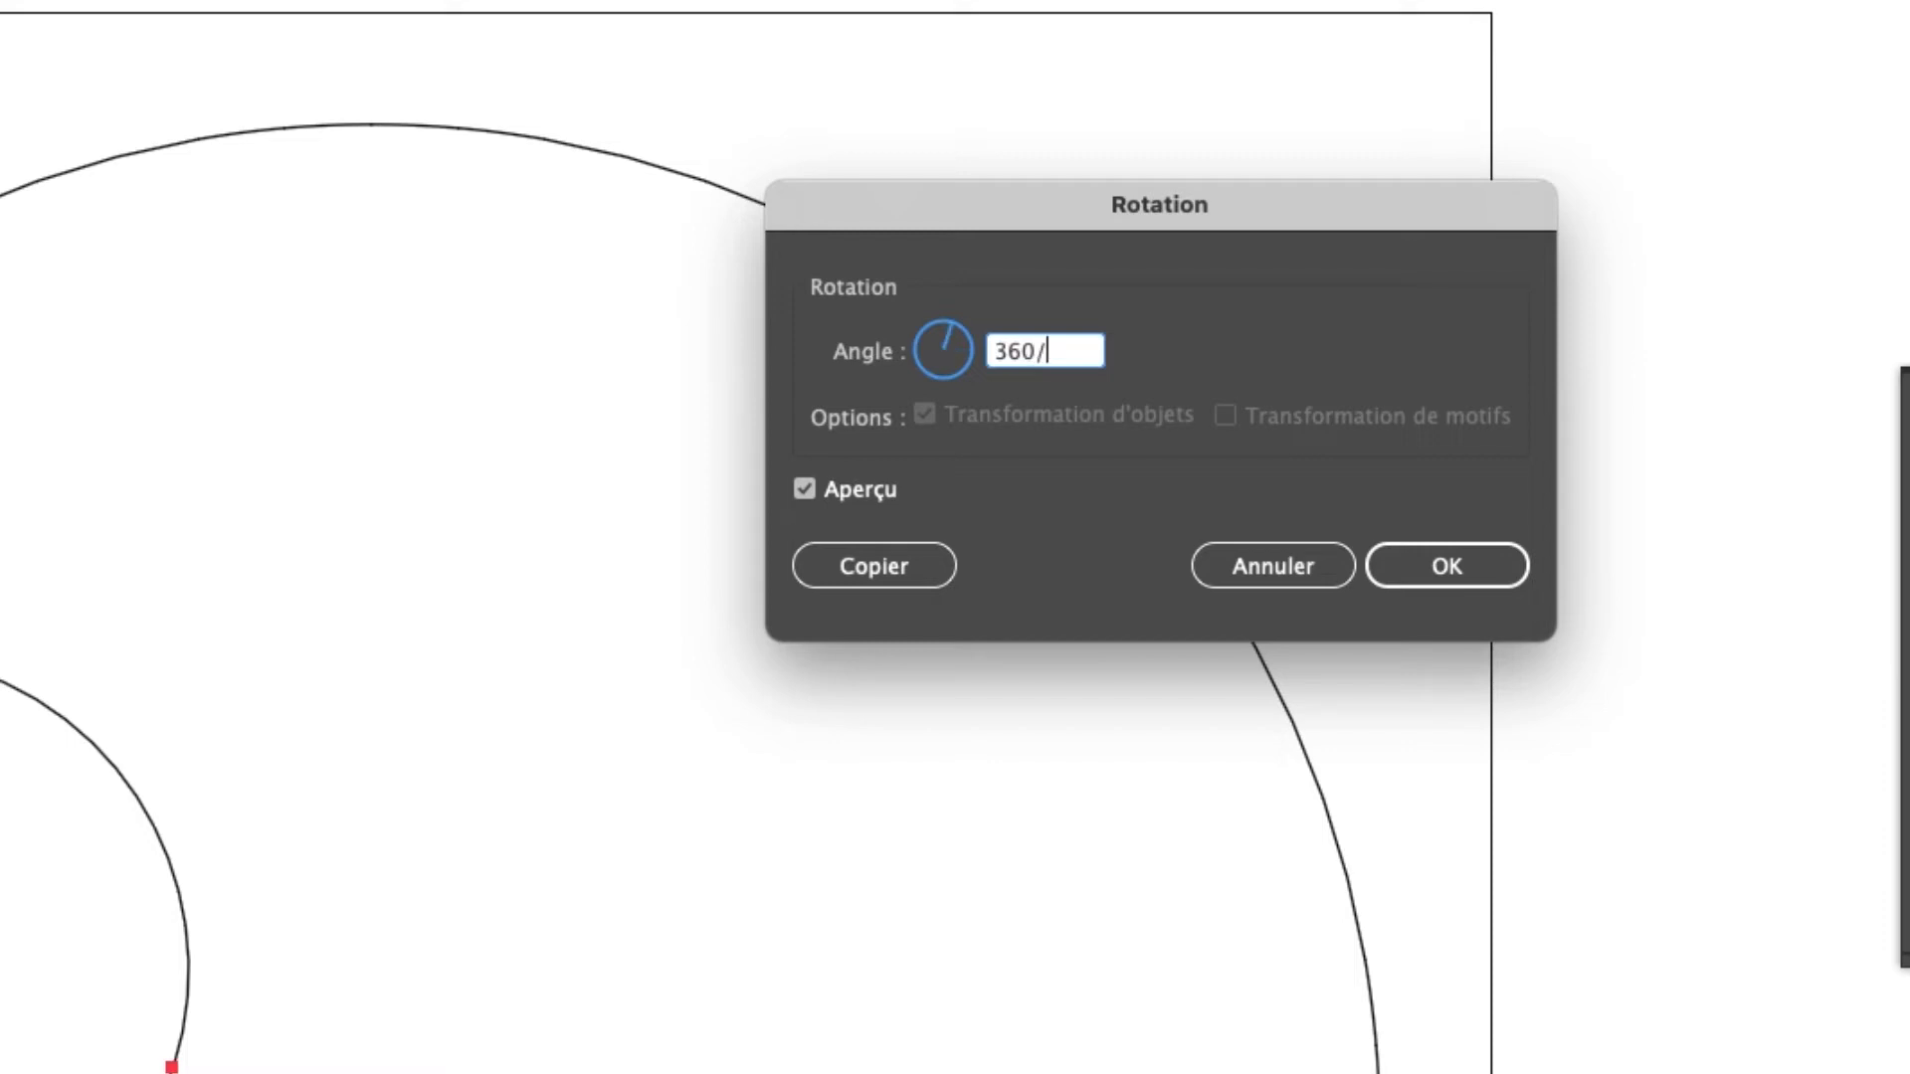
{"action": "type", "text": "5"}
{"action": "key", "text": "Tab"}
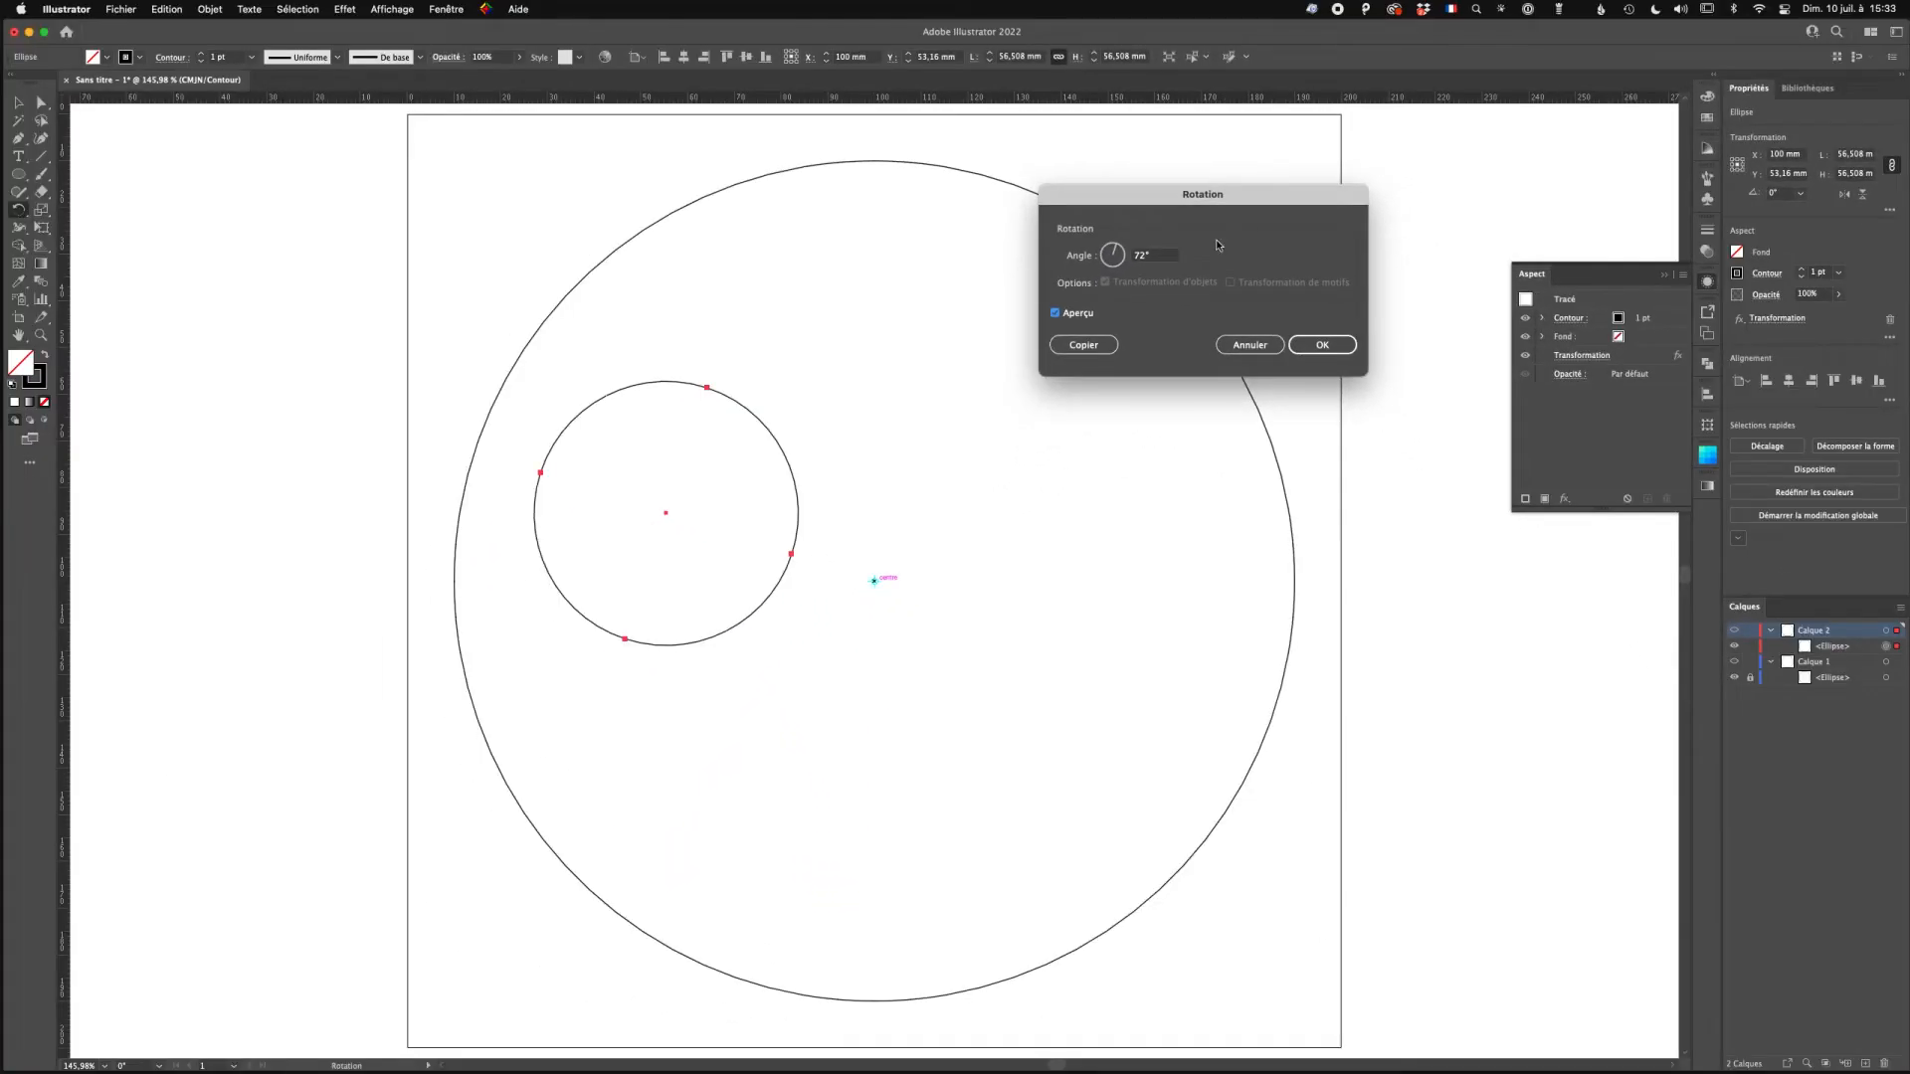
{"action": "left_click", "coordinate": [1083, 344]}
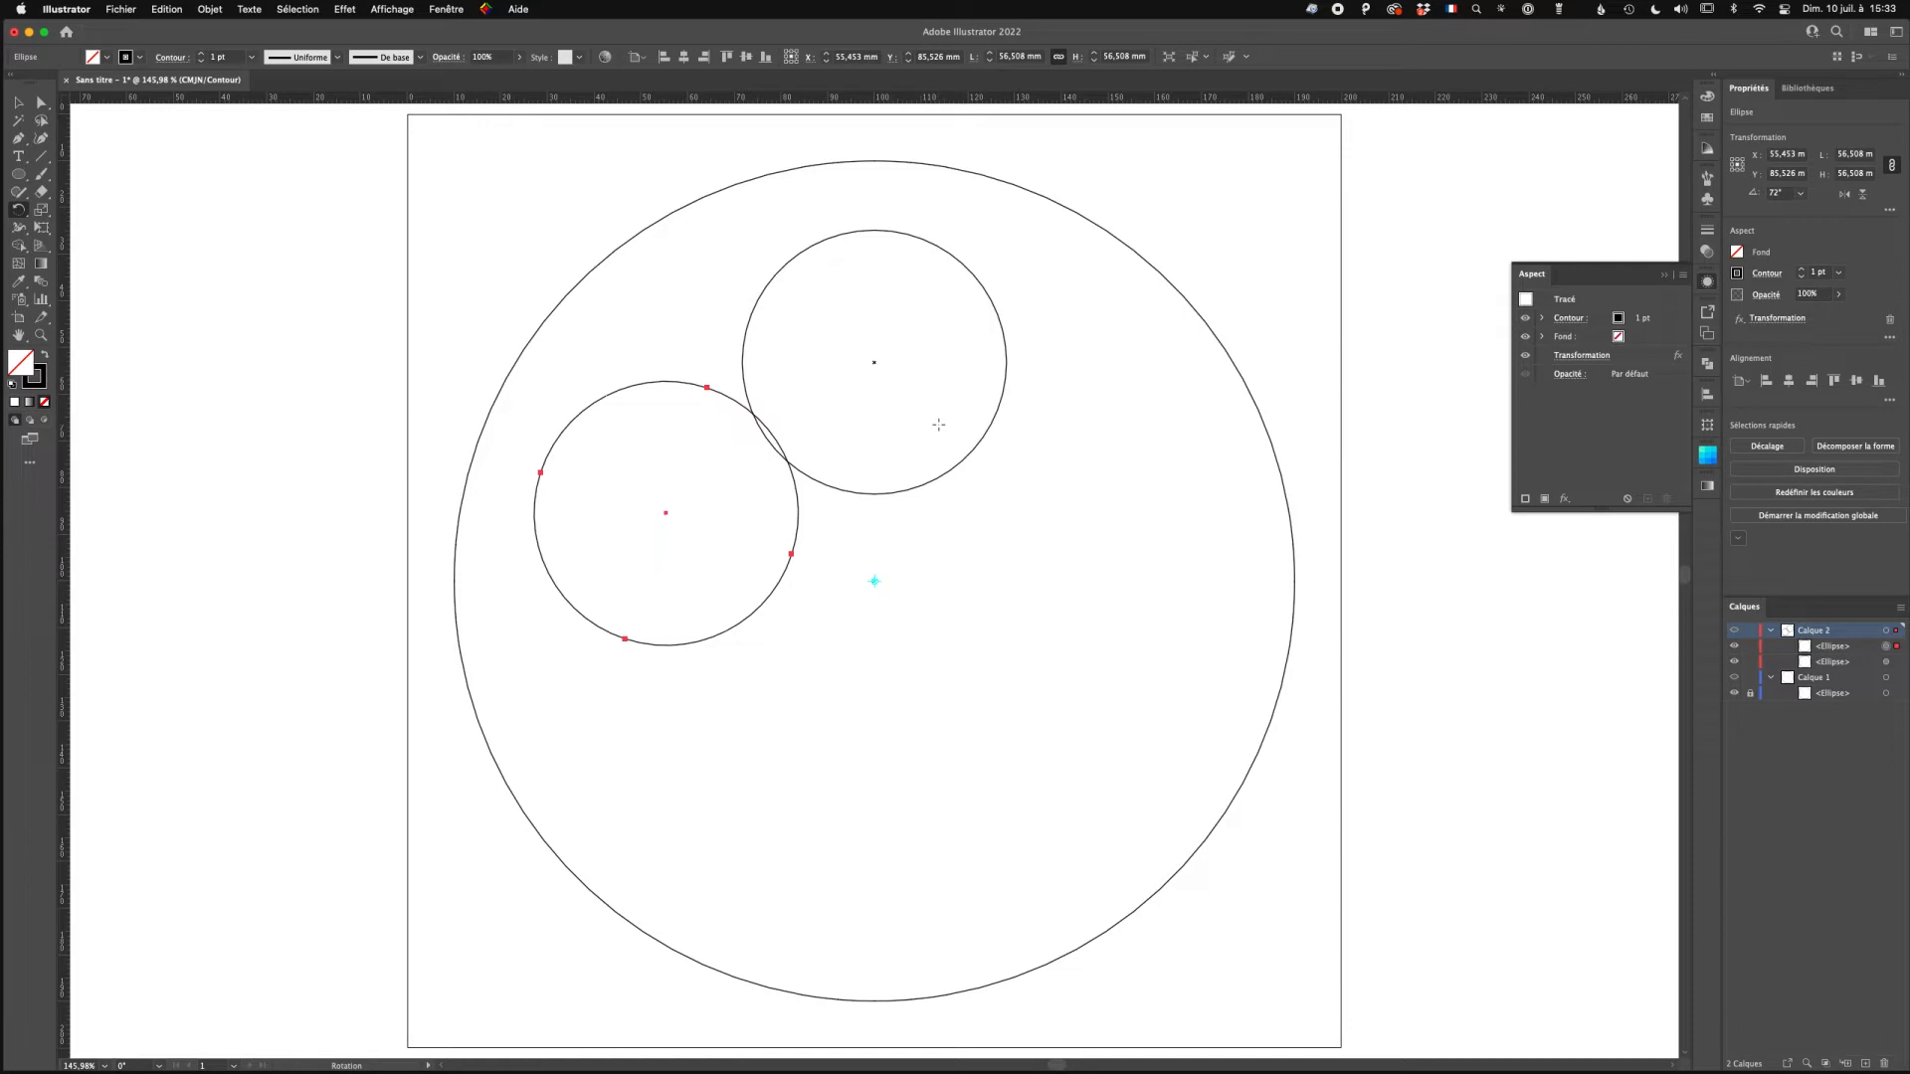
Repeat the rotated-copy transformation three times to complete a ring of five circles.
{"action": "key", "text": "v"}
{"action": "left_click", "coordinate": [210, 9]}
{"action": "mouse_move", "coordinate": [298, 31]}
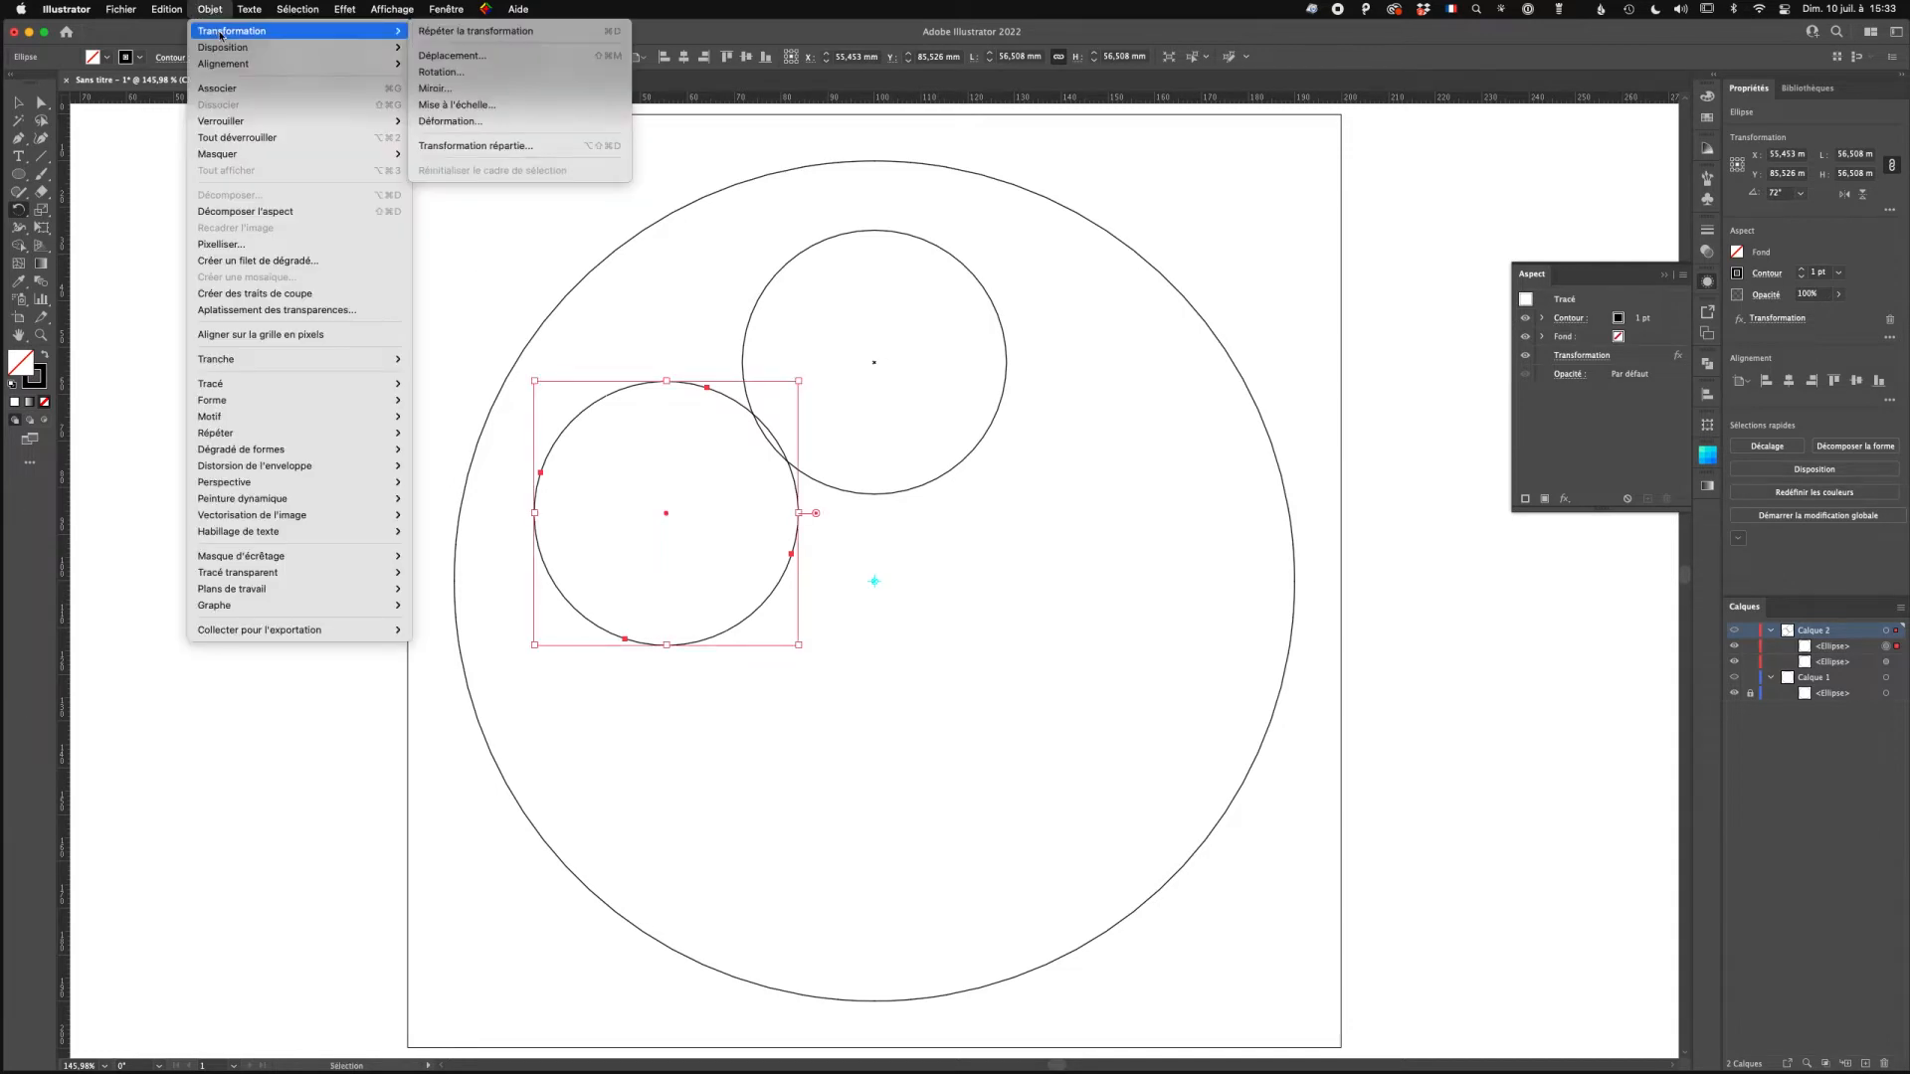
{"action": "left_click", "coordinate": [490, 33]}
{"action": "key", "text": "super+d"}
{"action": "key", "text": "super+d"}
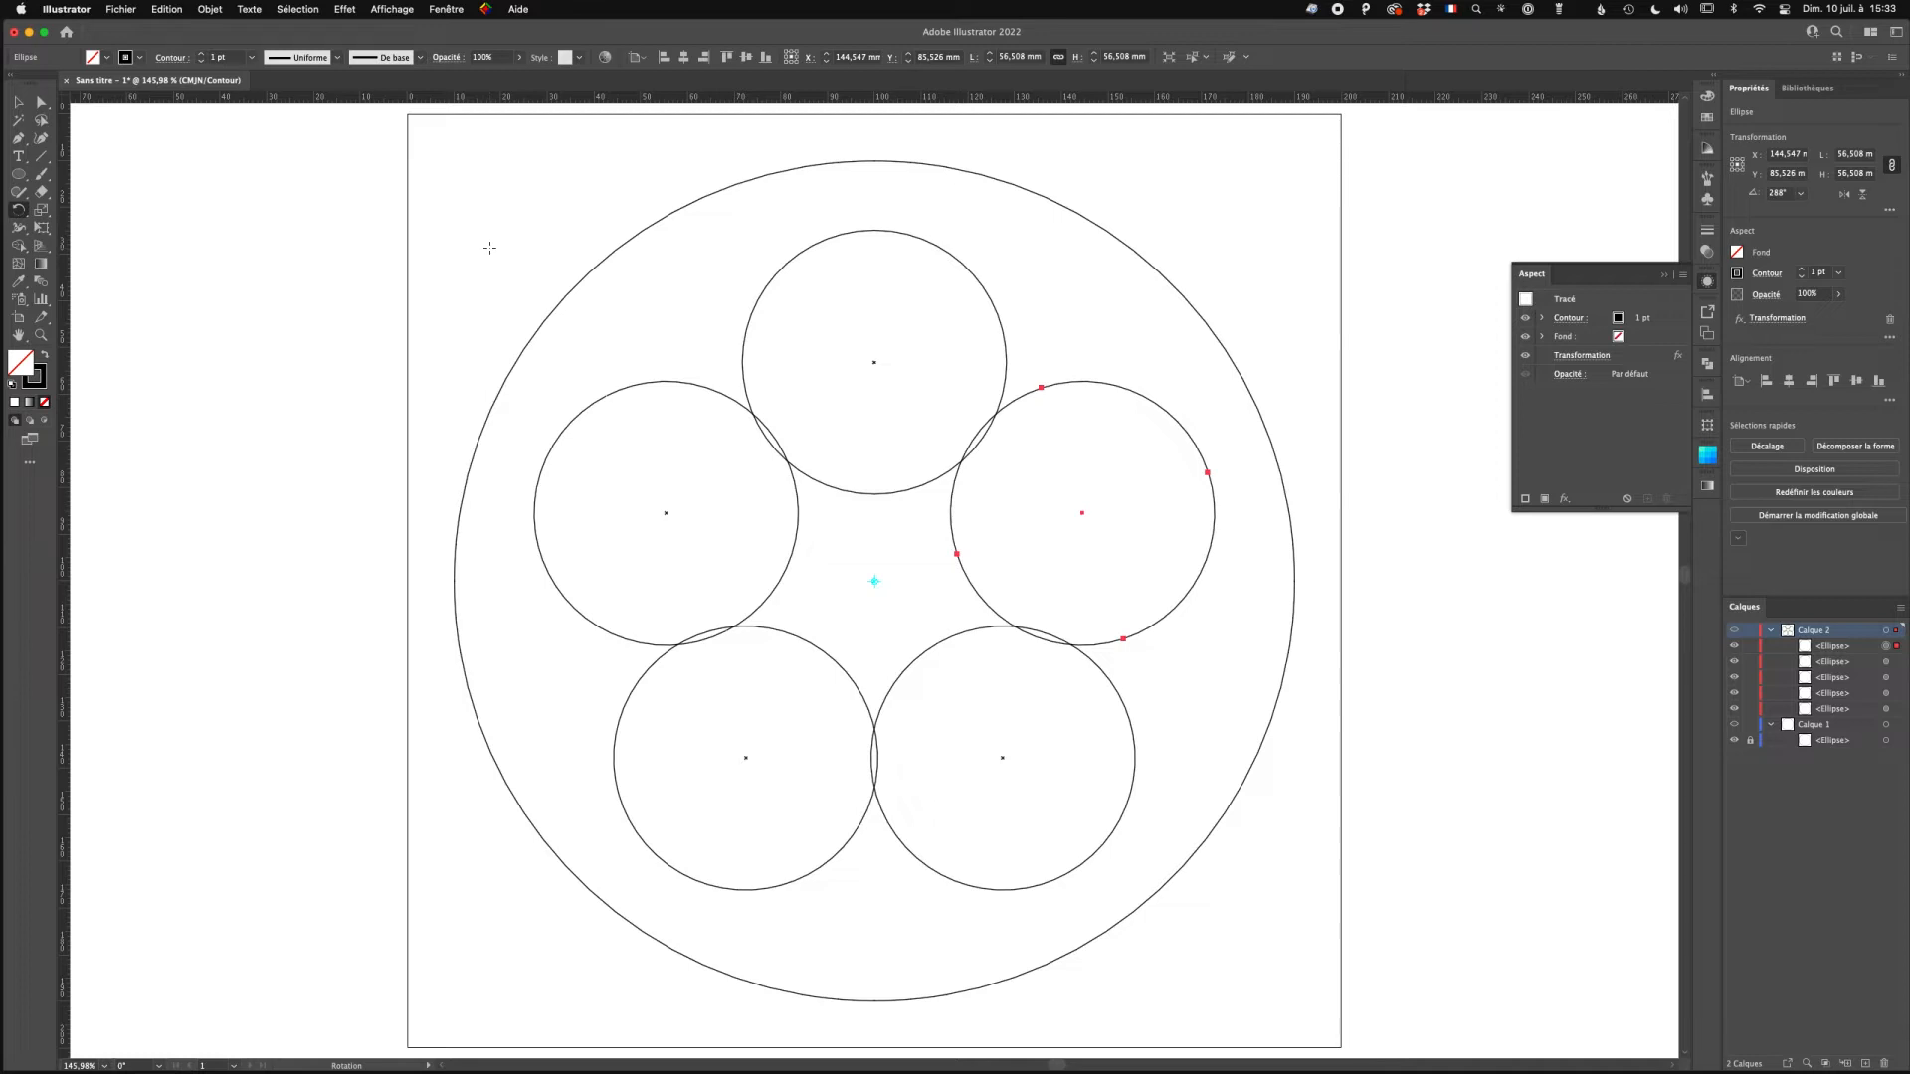
Select all five small circles and set their Transformation effect to 103% horizontal and vertical scale.
{"action": "left_click", "coordinate": [18, 102]}
{"action": "left_click_drag", "start_coordinate": [638, 288], "coordinate": [1031, 758]}
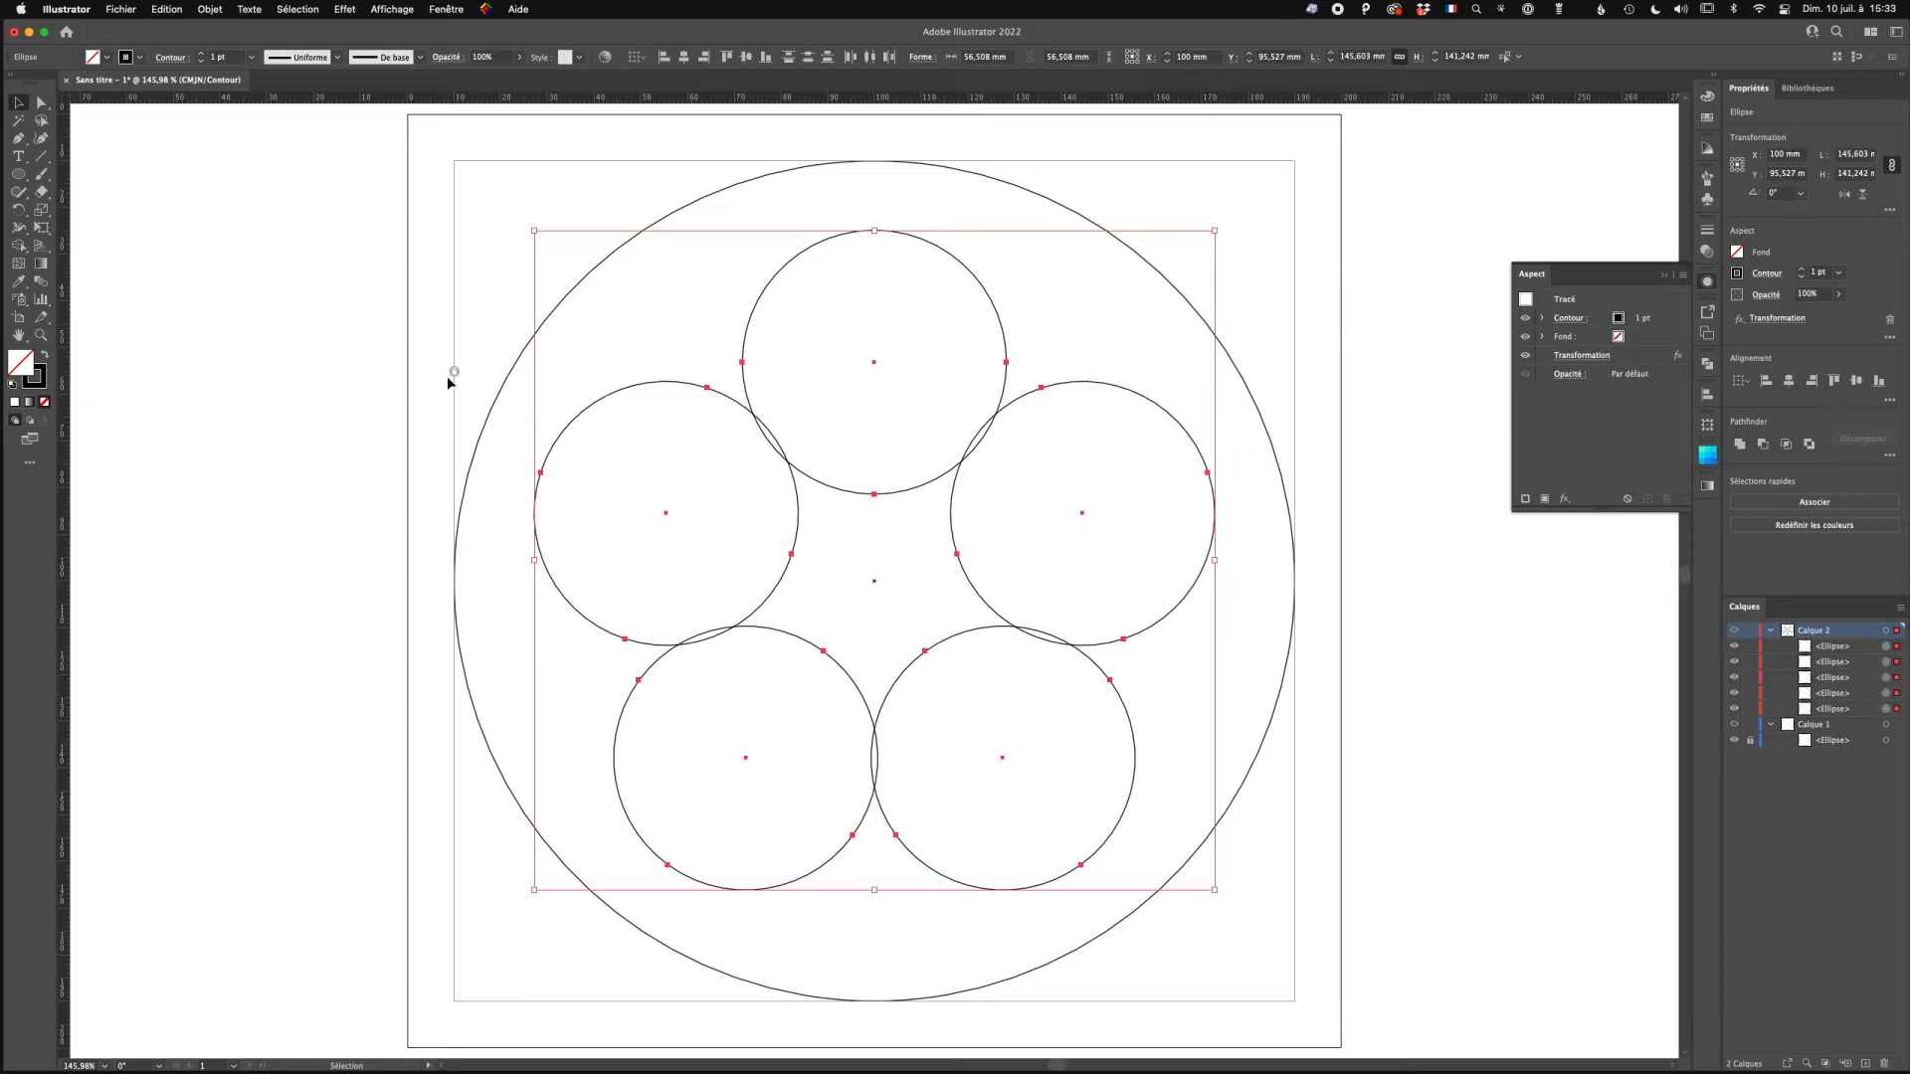
{"action": "left_click", "coordinate": [1584, 356]}
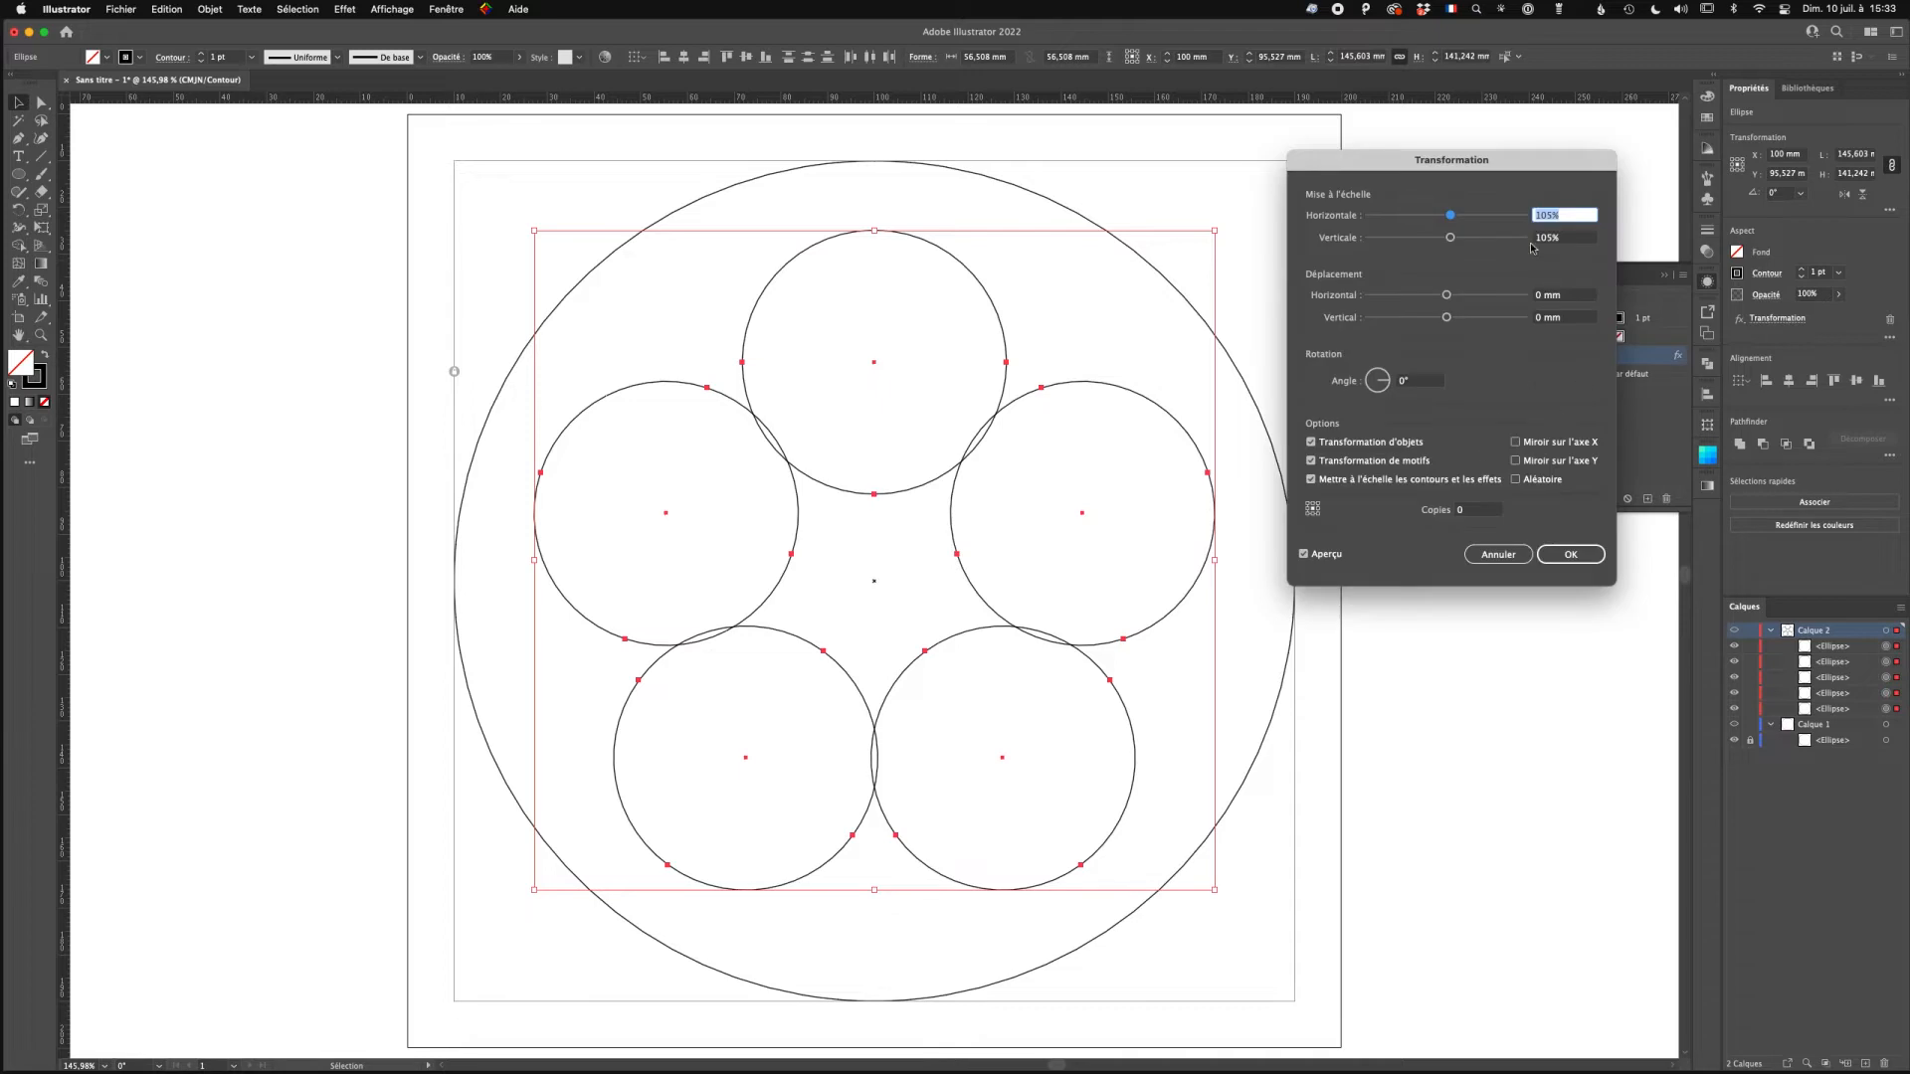
{"action": "type", "text": "103"}
{"action": "key", "text": "Tab"}
{"action": "type", "text": "10"}
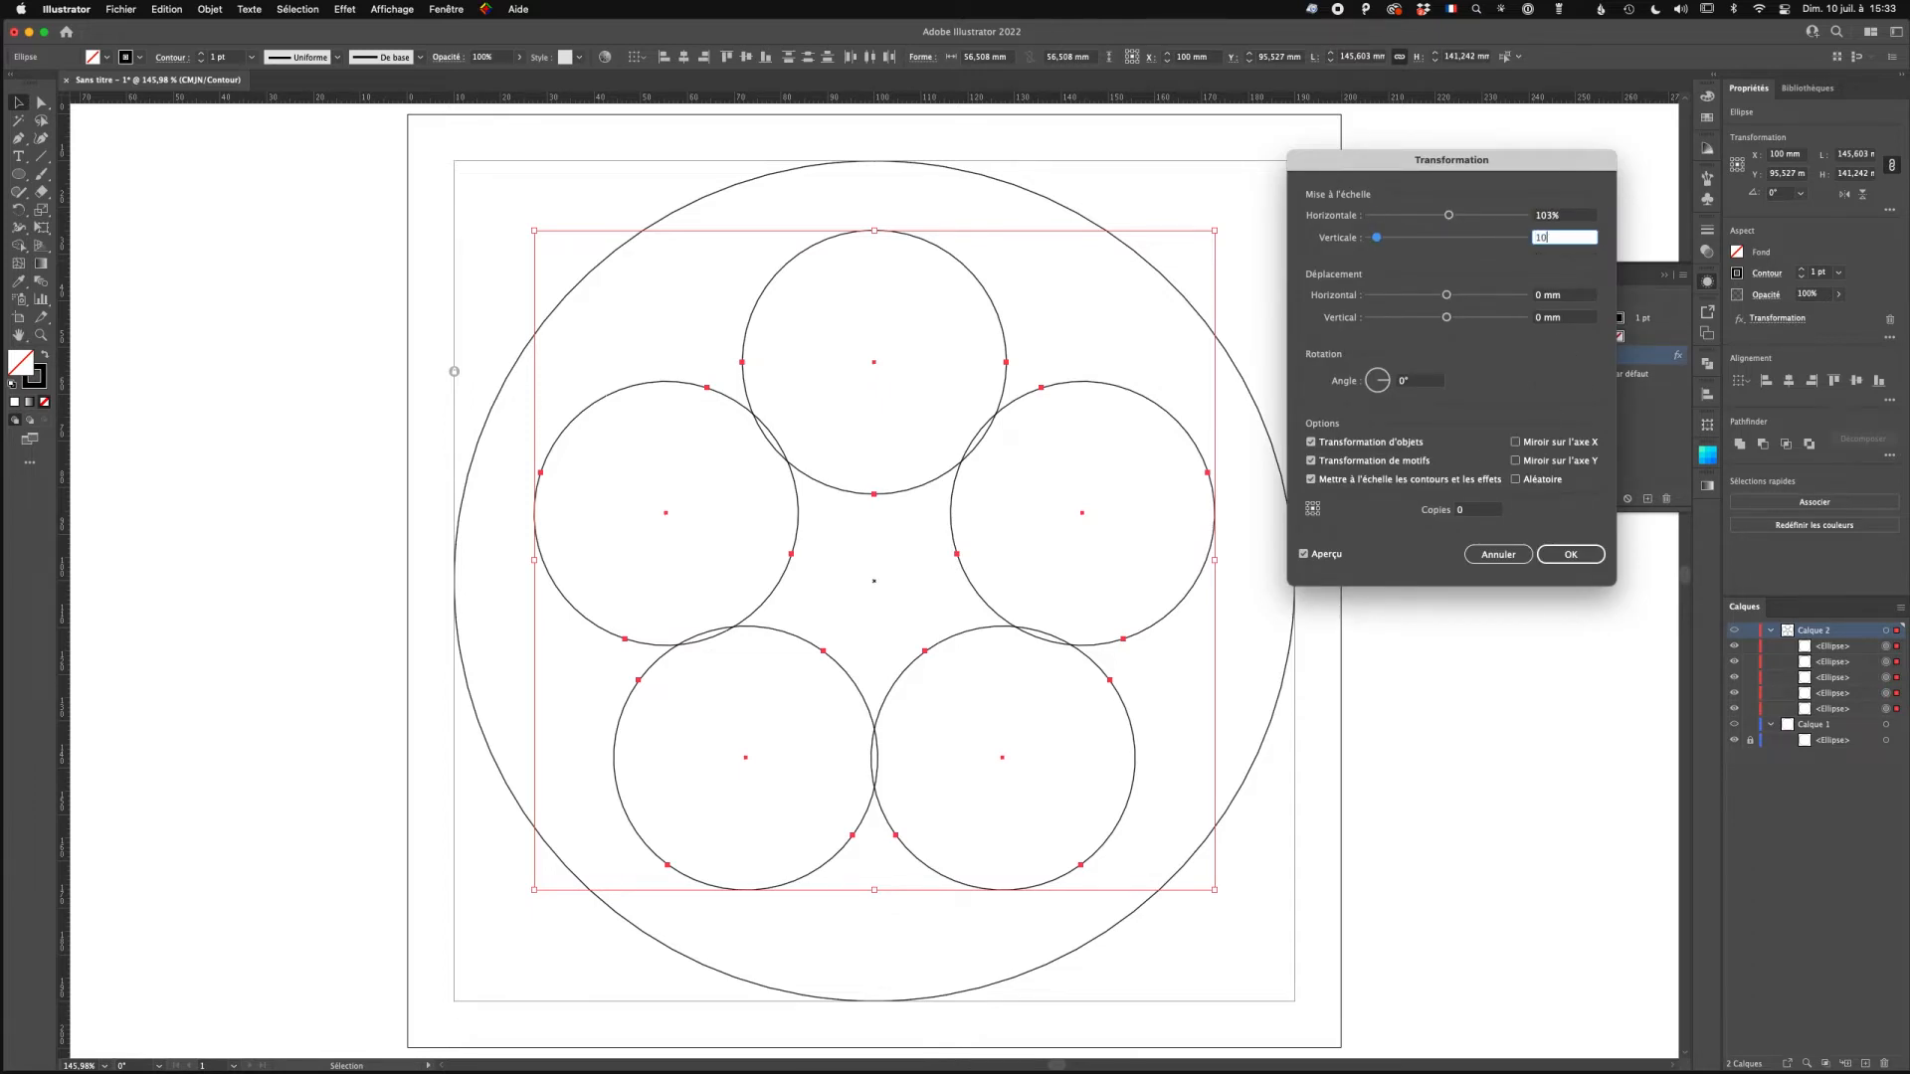
{"action": "type", "text": "3"}
{"action": "key", "text": "Tab"}
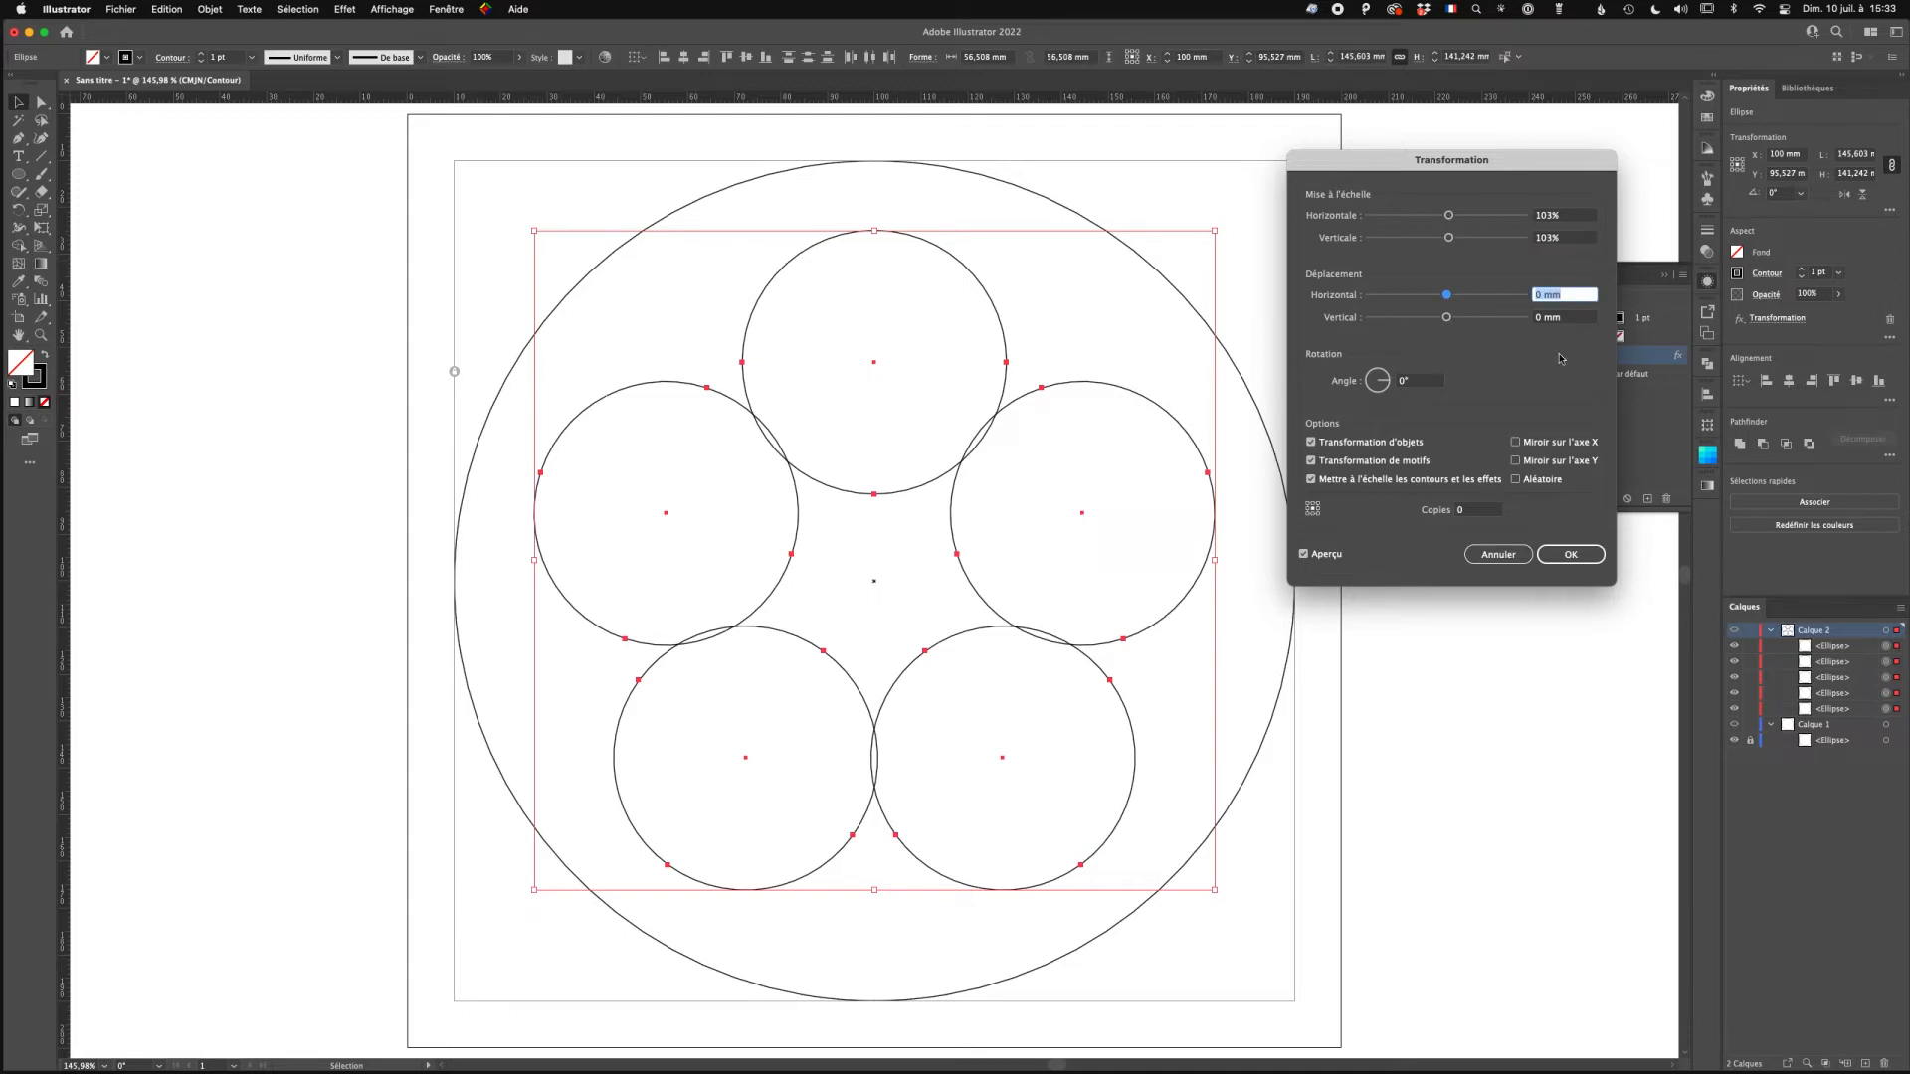
{"action": "left_click", "coordinate": [1571, 555]}
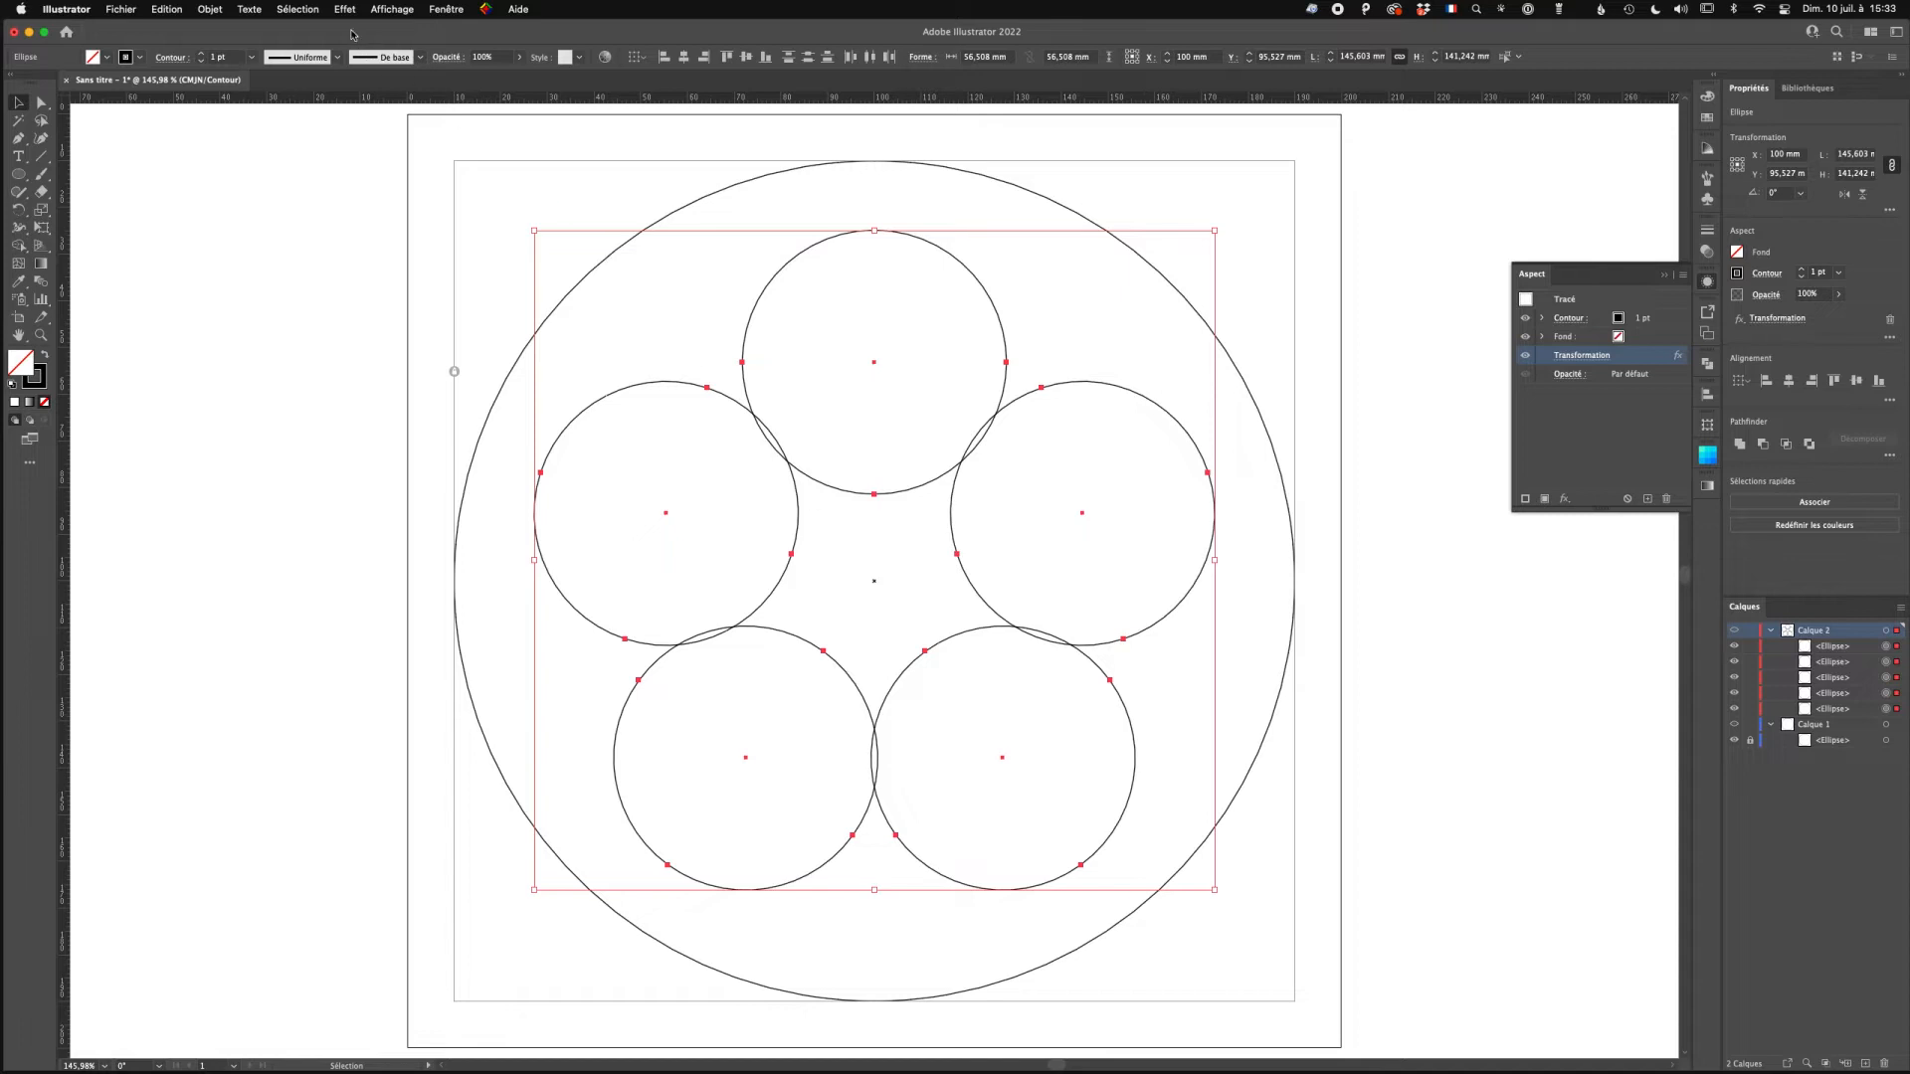
Return to preview display and set the five circles' Transformation effect to 100% horizontal and vertical scale.
{"action": "left_click", "coordinate": [391, 11]}
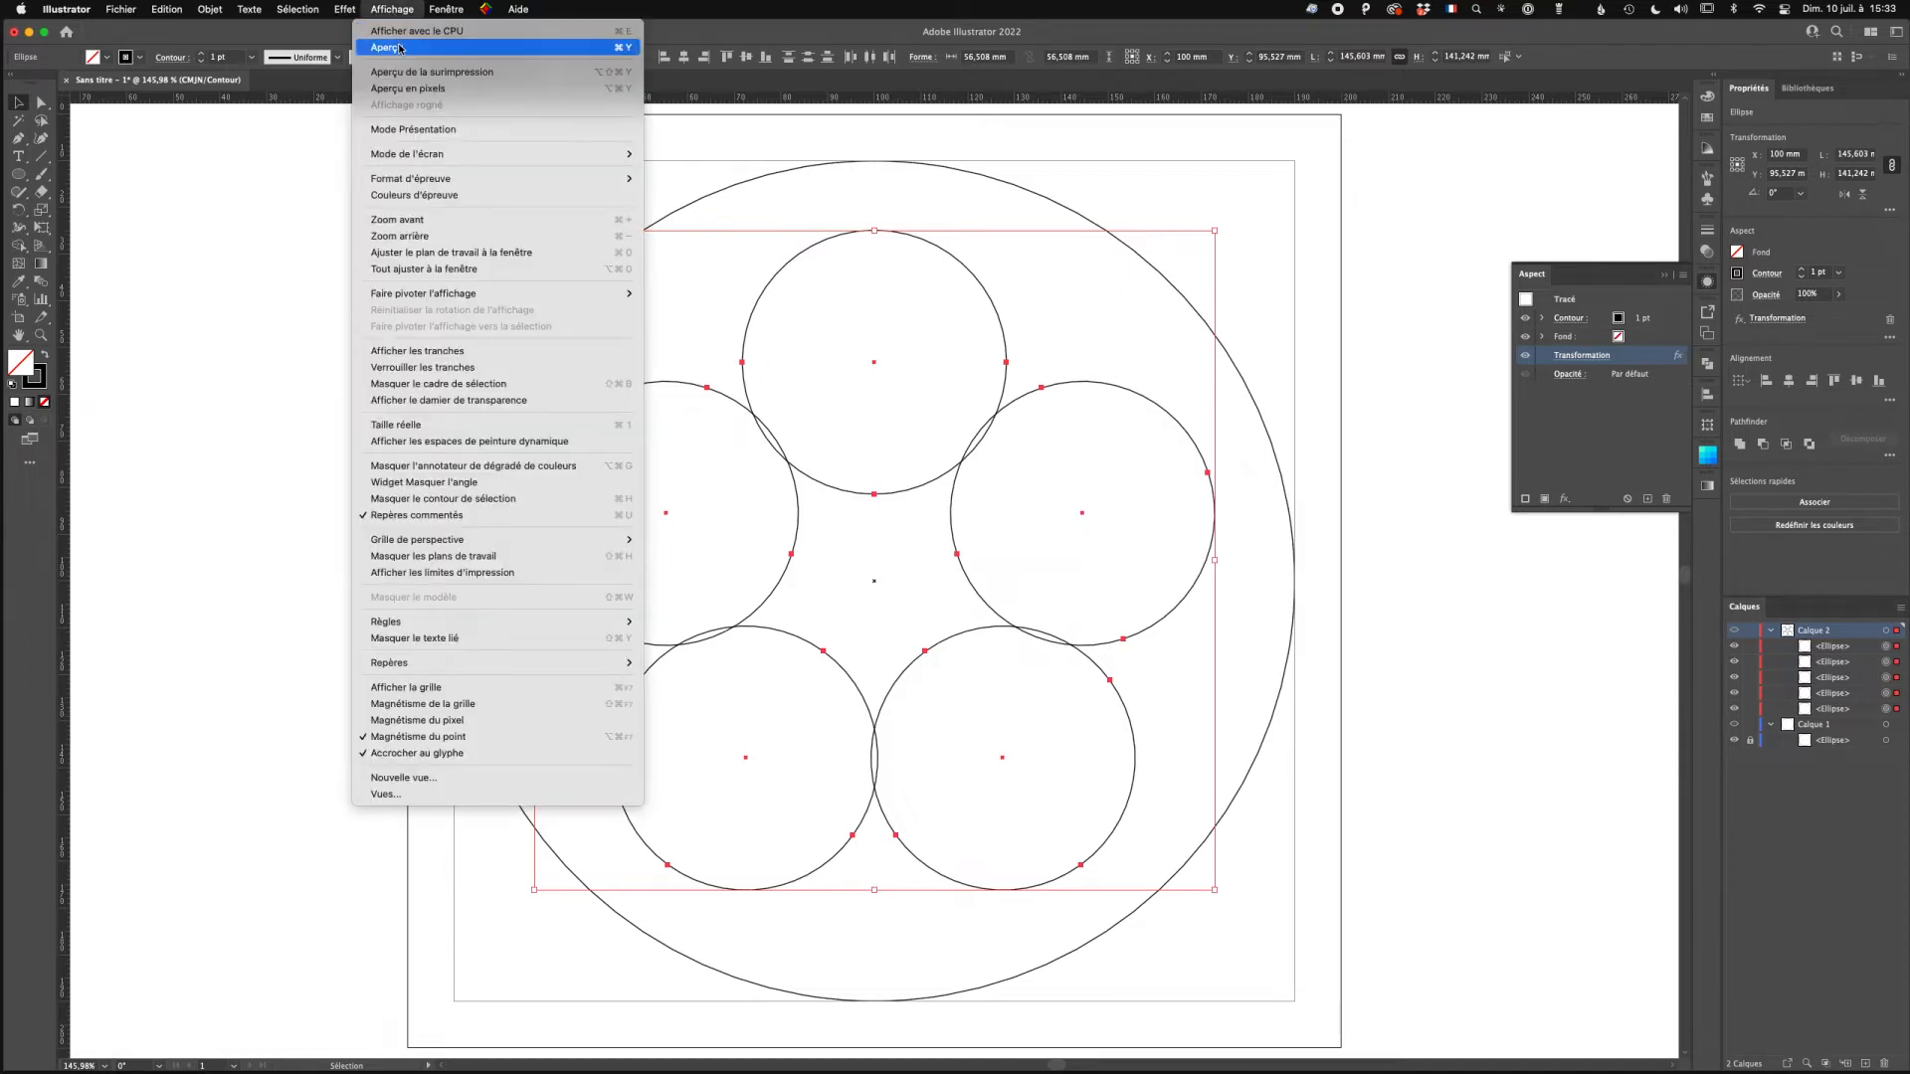
{"action": "left_click", "coordinate": [399, 48]}
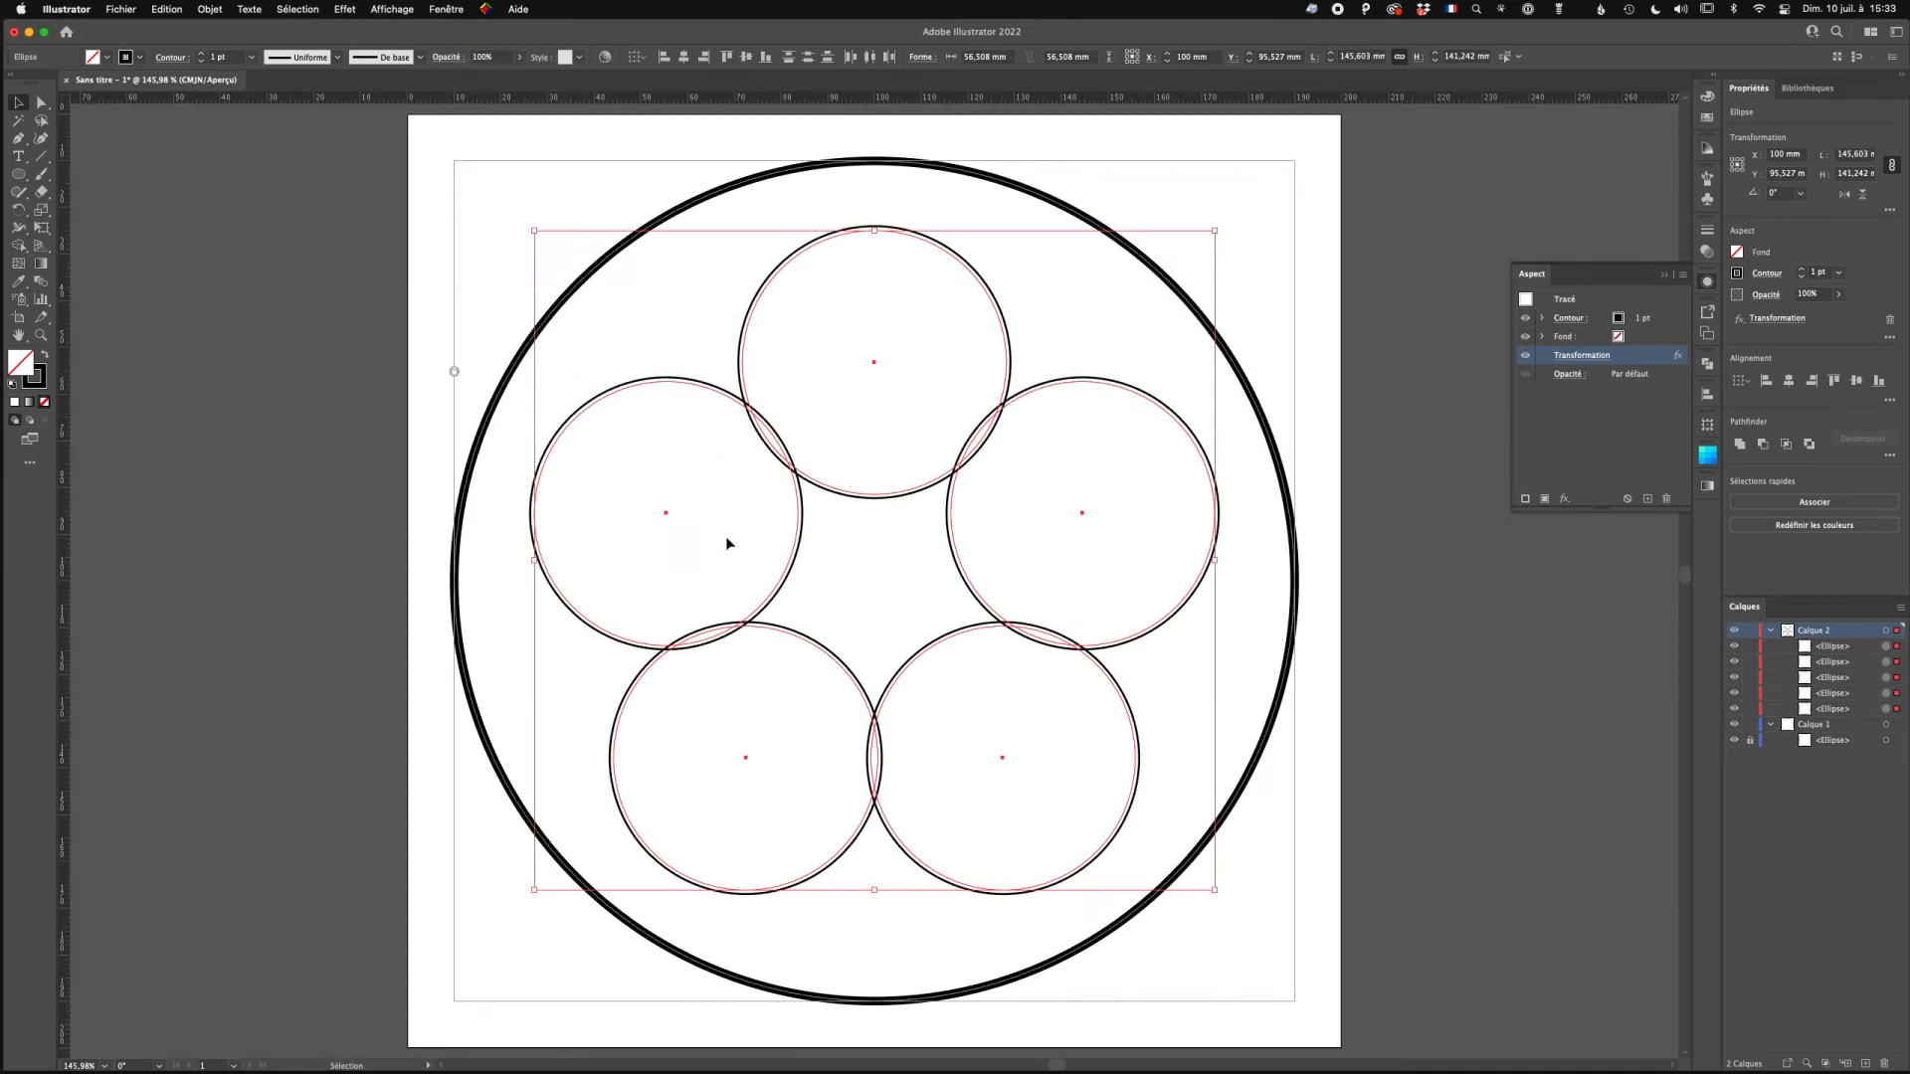
{"action": "left_click", "coordinate": [1594, 355]}
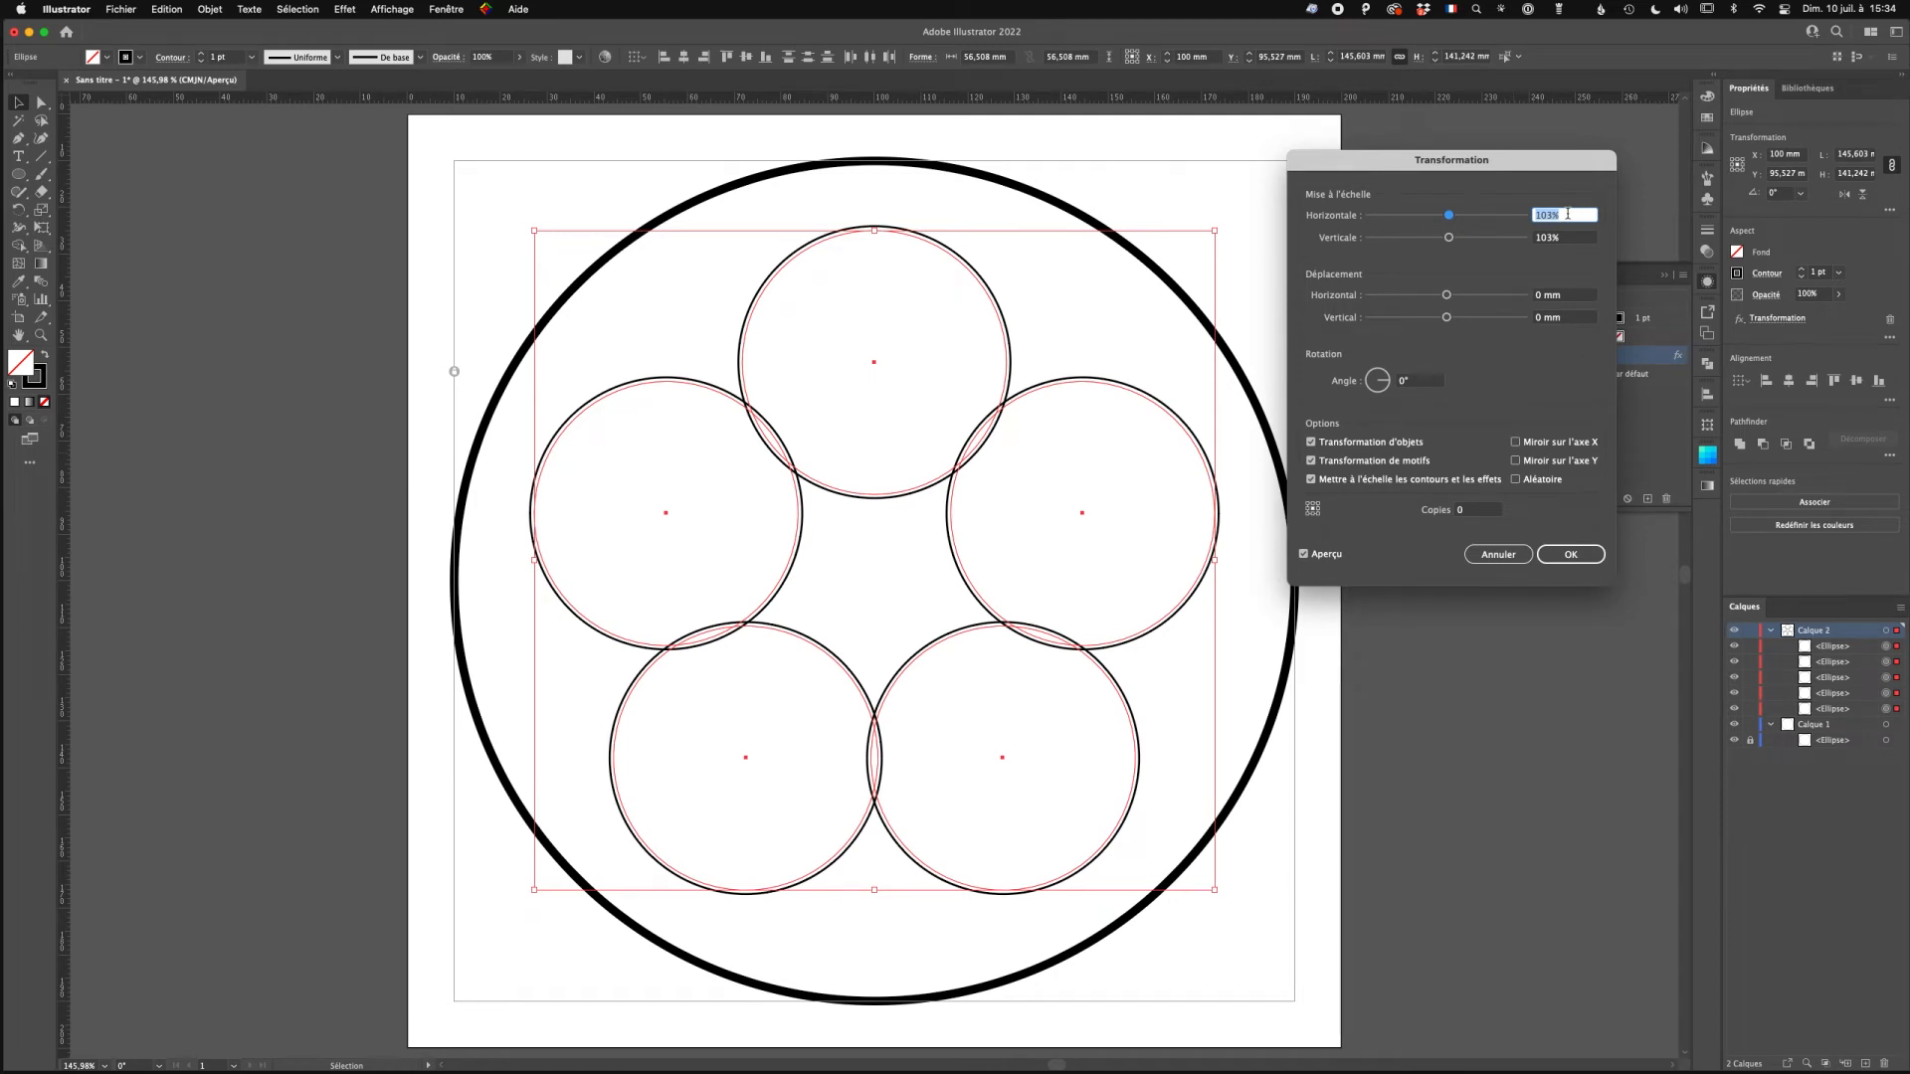
{"action": "type", "text": "100"}
{"action": "key", "text": "Tab"}
{"action": "type", "text": "100"}
{"action": "key", "text": "Tab"}
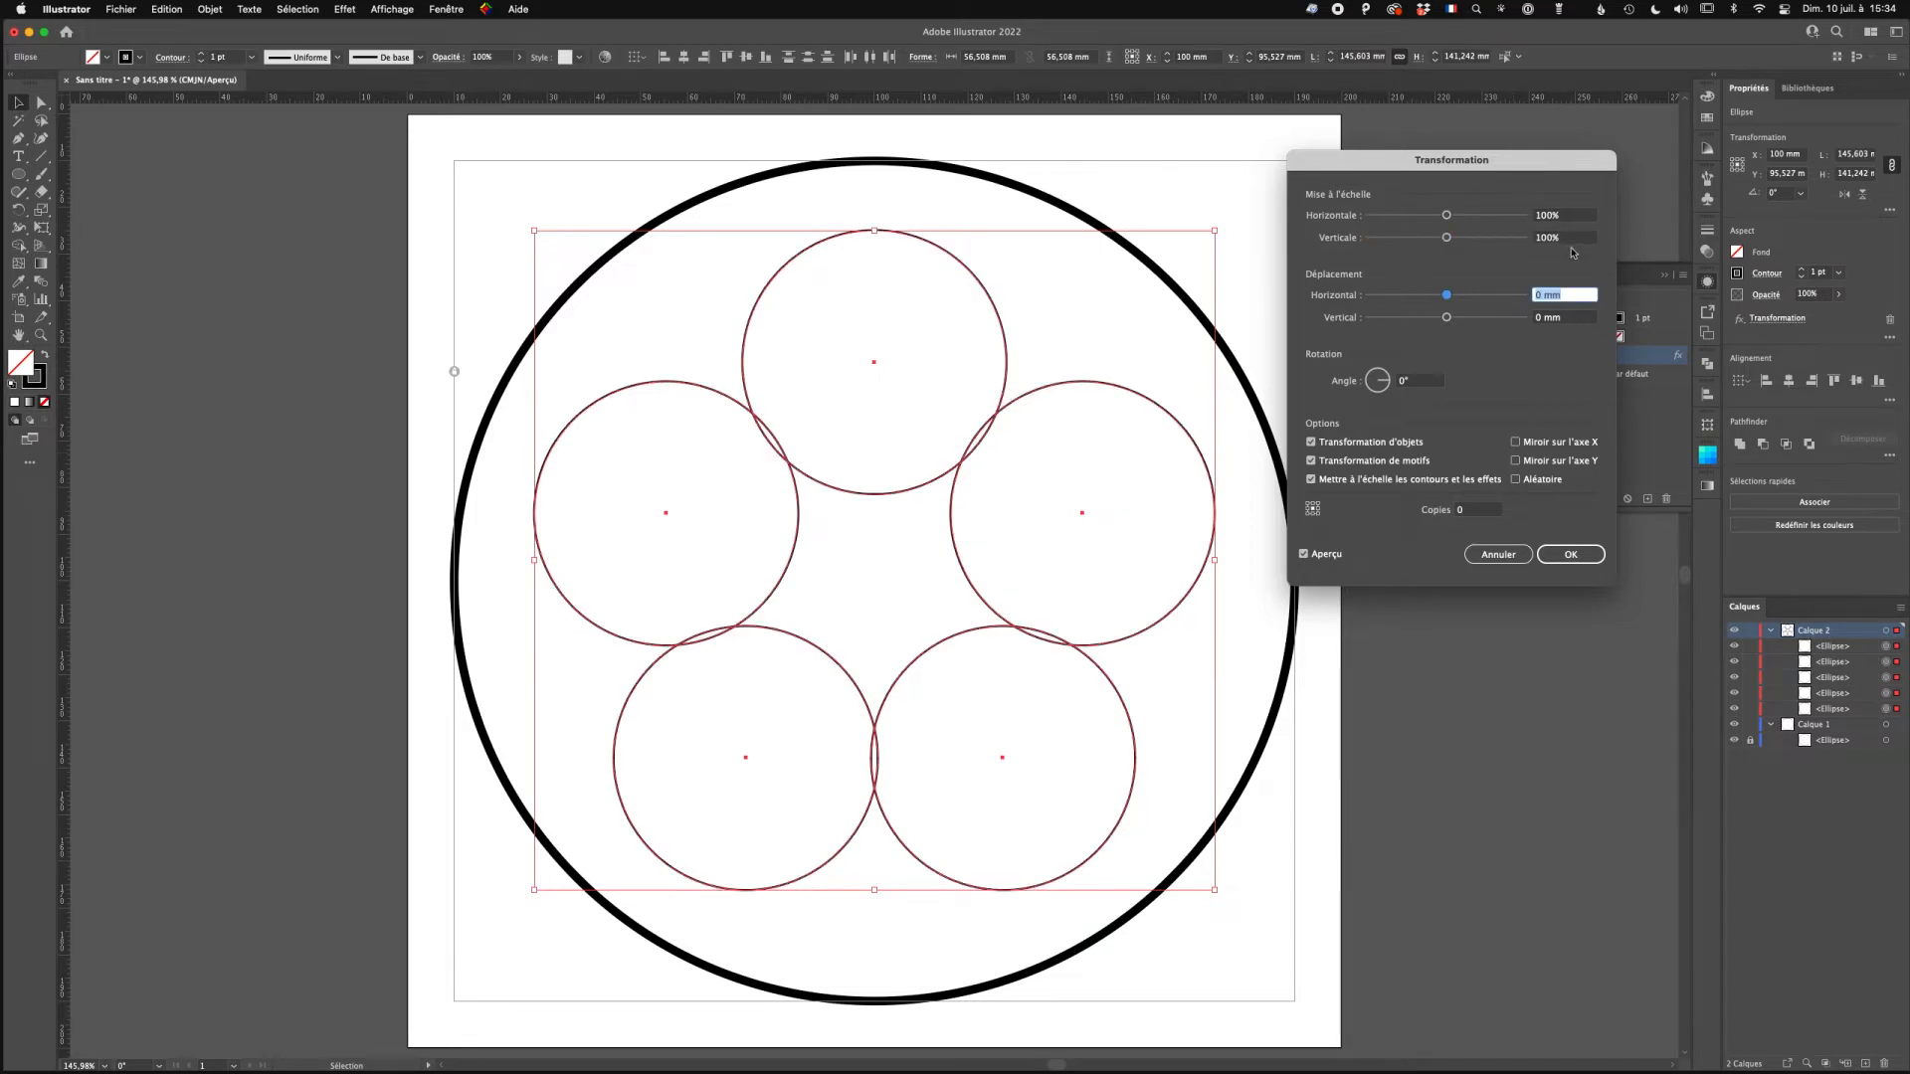
Reduce the five circles' Transformation effect to 97% horizontal and vertical scale and apply it.
{"action": "key", "text": "shift+Tab"}
{"action": "key", "text": "shift+Tab"}
{"action": "type", "text": "97"}
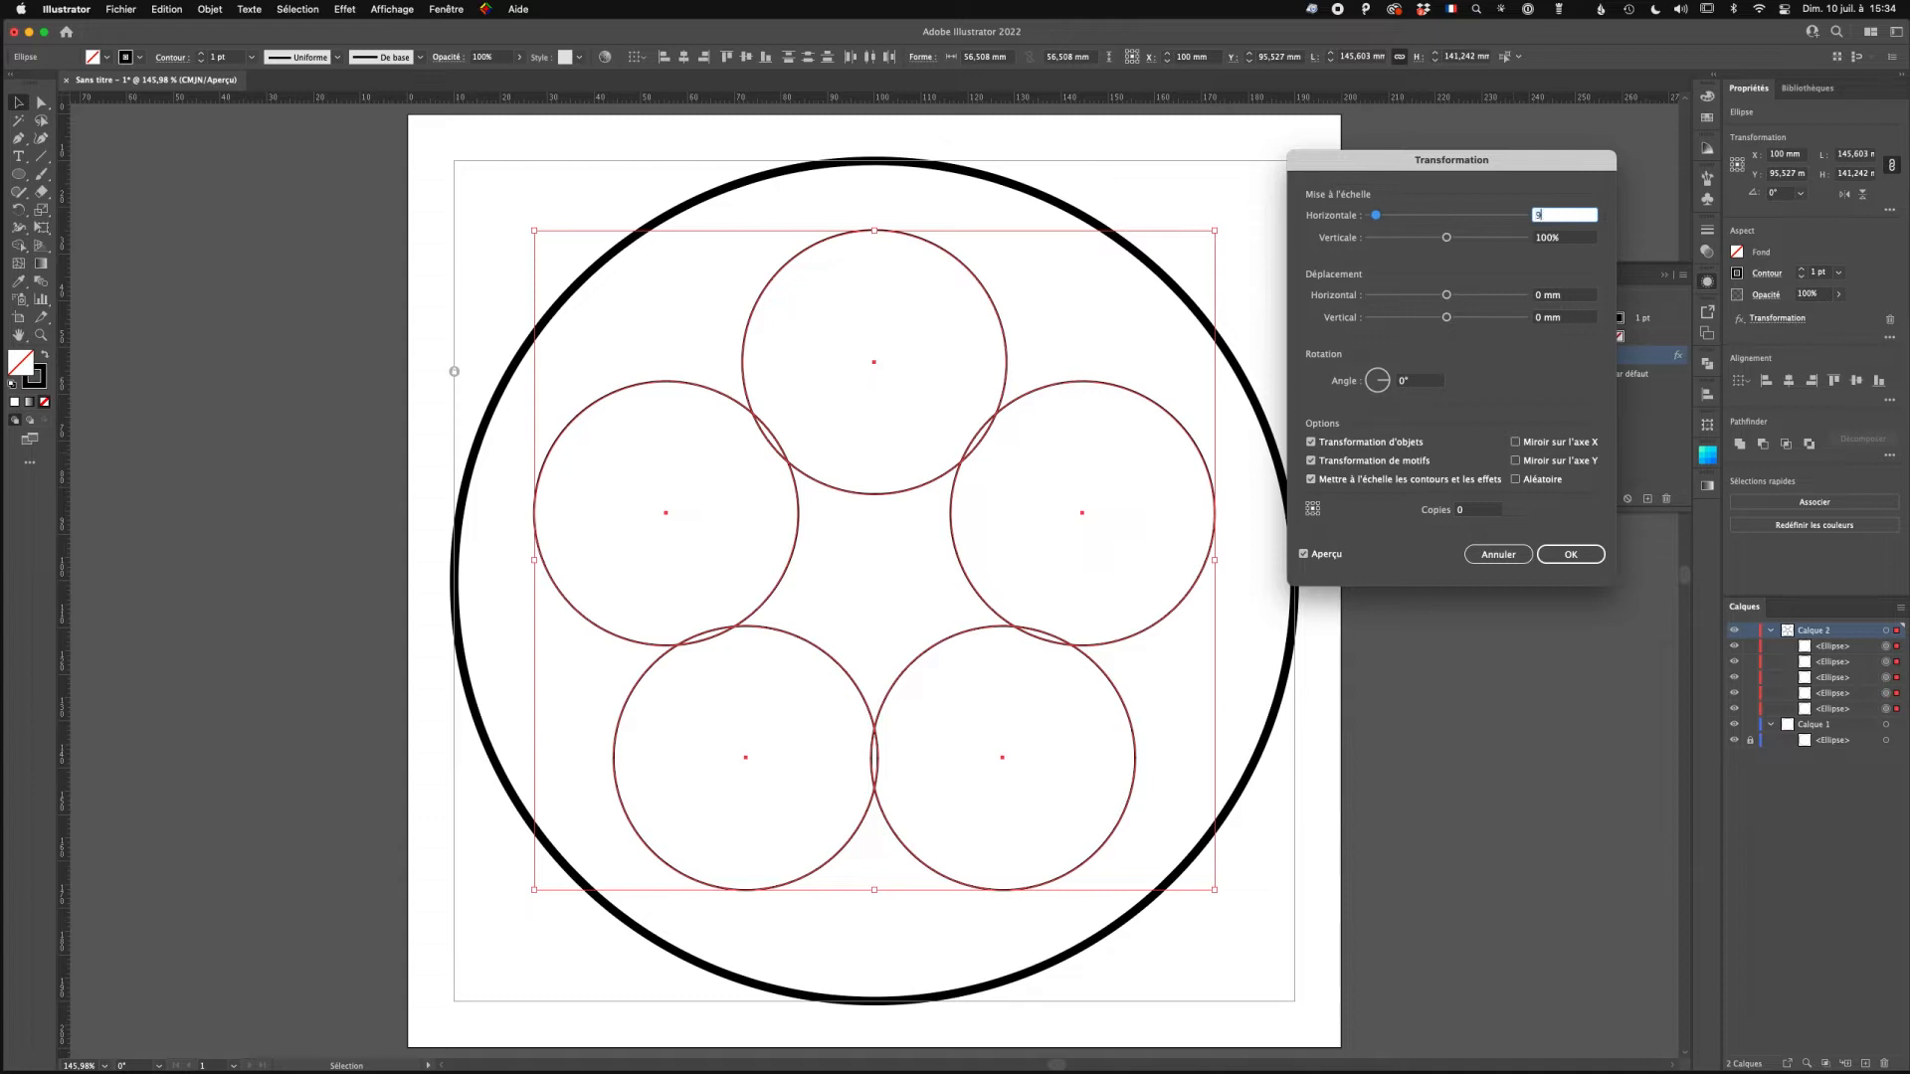
{"action": "key", "text": "Tab"}
{"action": "type", "text": "97"}
{"action": "key", "text": "Tab"}
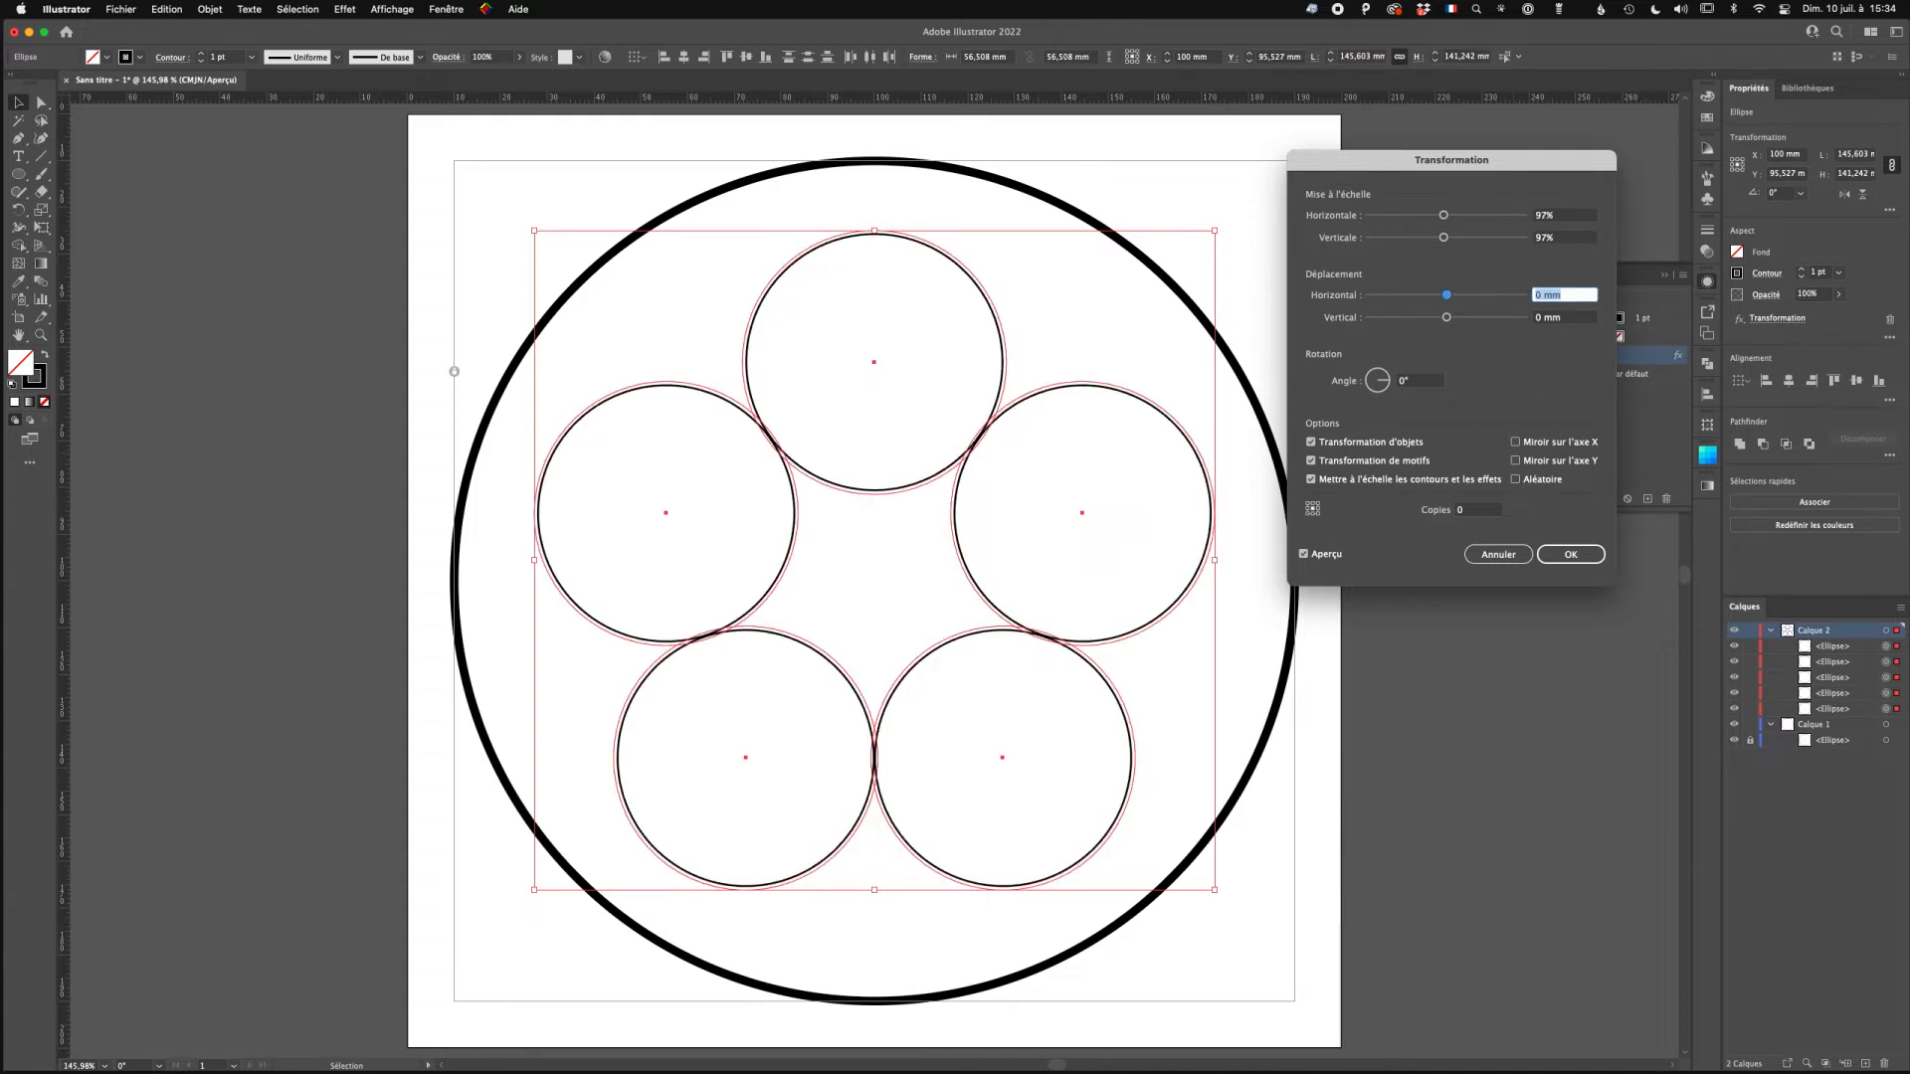
{"action": "left_click", "coordinate": [1570, 554]}
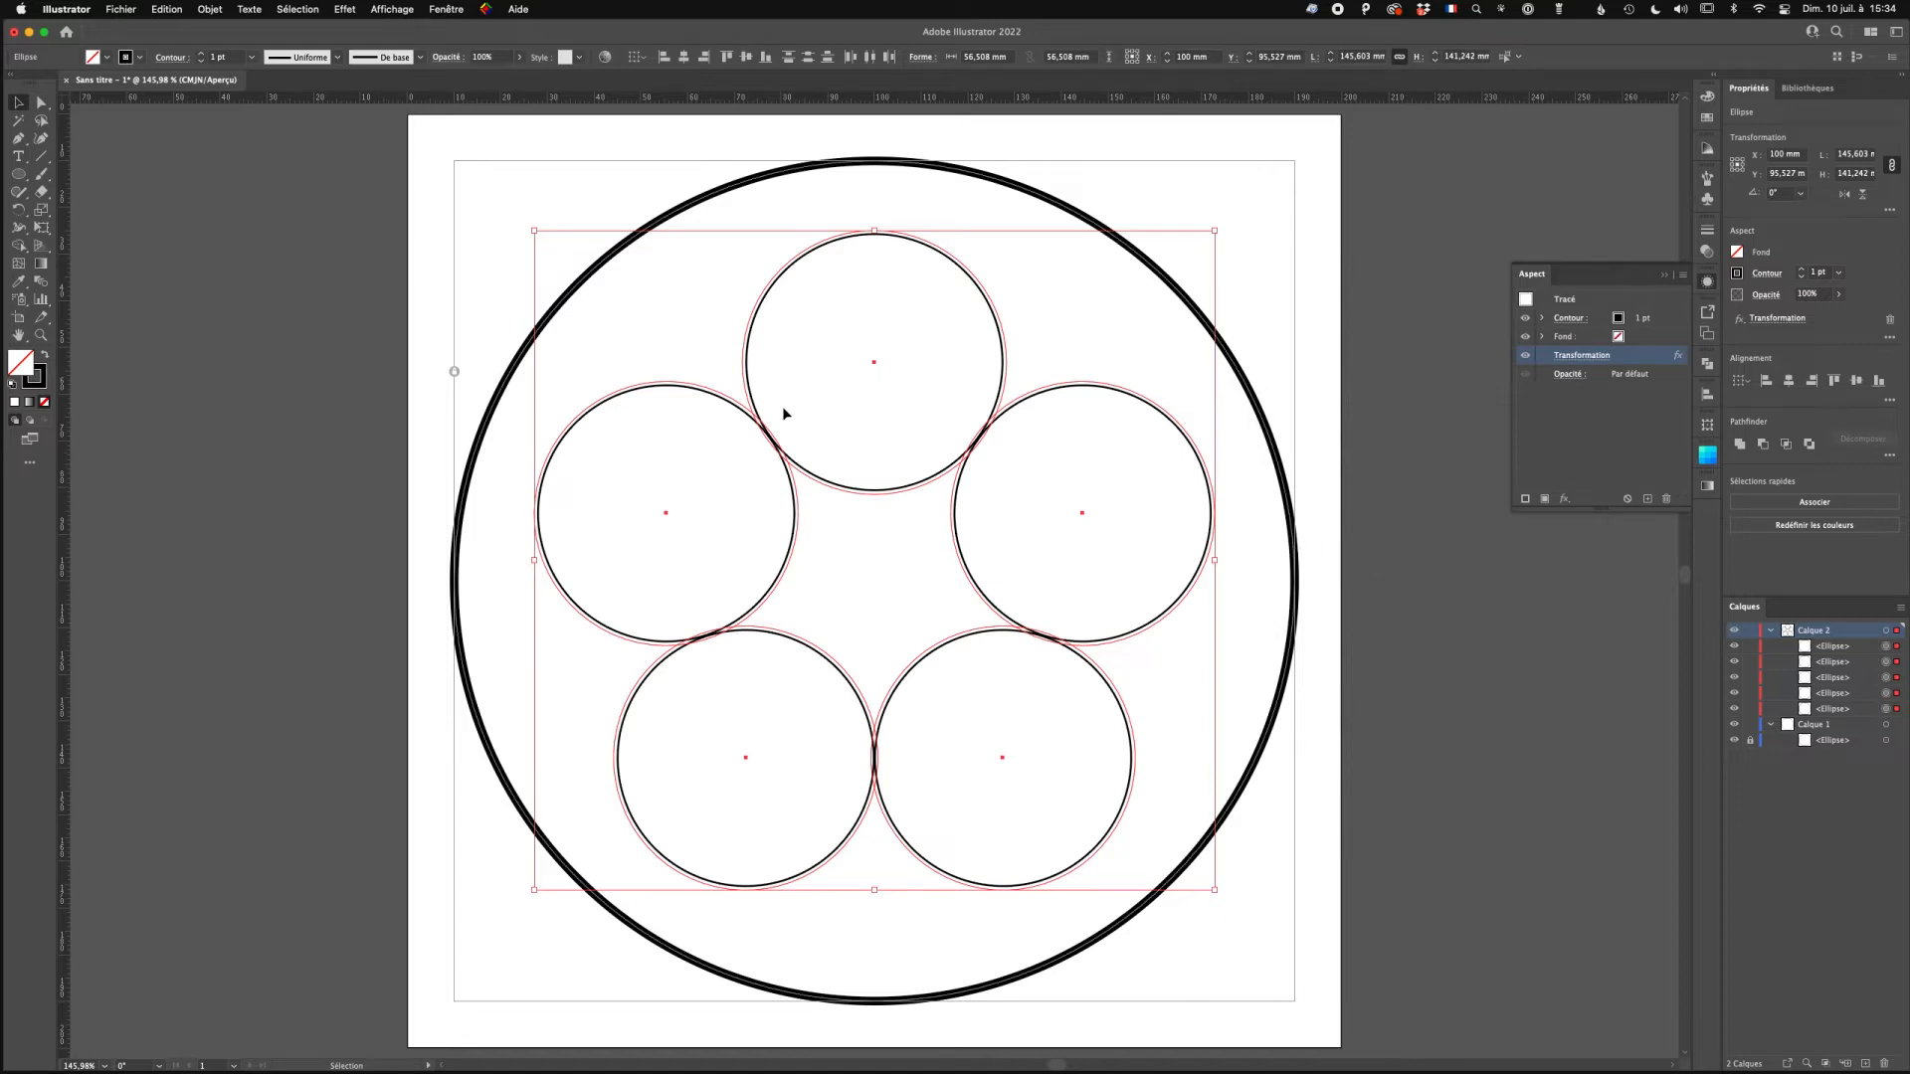
Reselect the five circles, preview a Transform Each scale of 102% horizontally and vertically, and cancel it.
{"action": "left_click", "coordinate": [188, 265]}
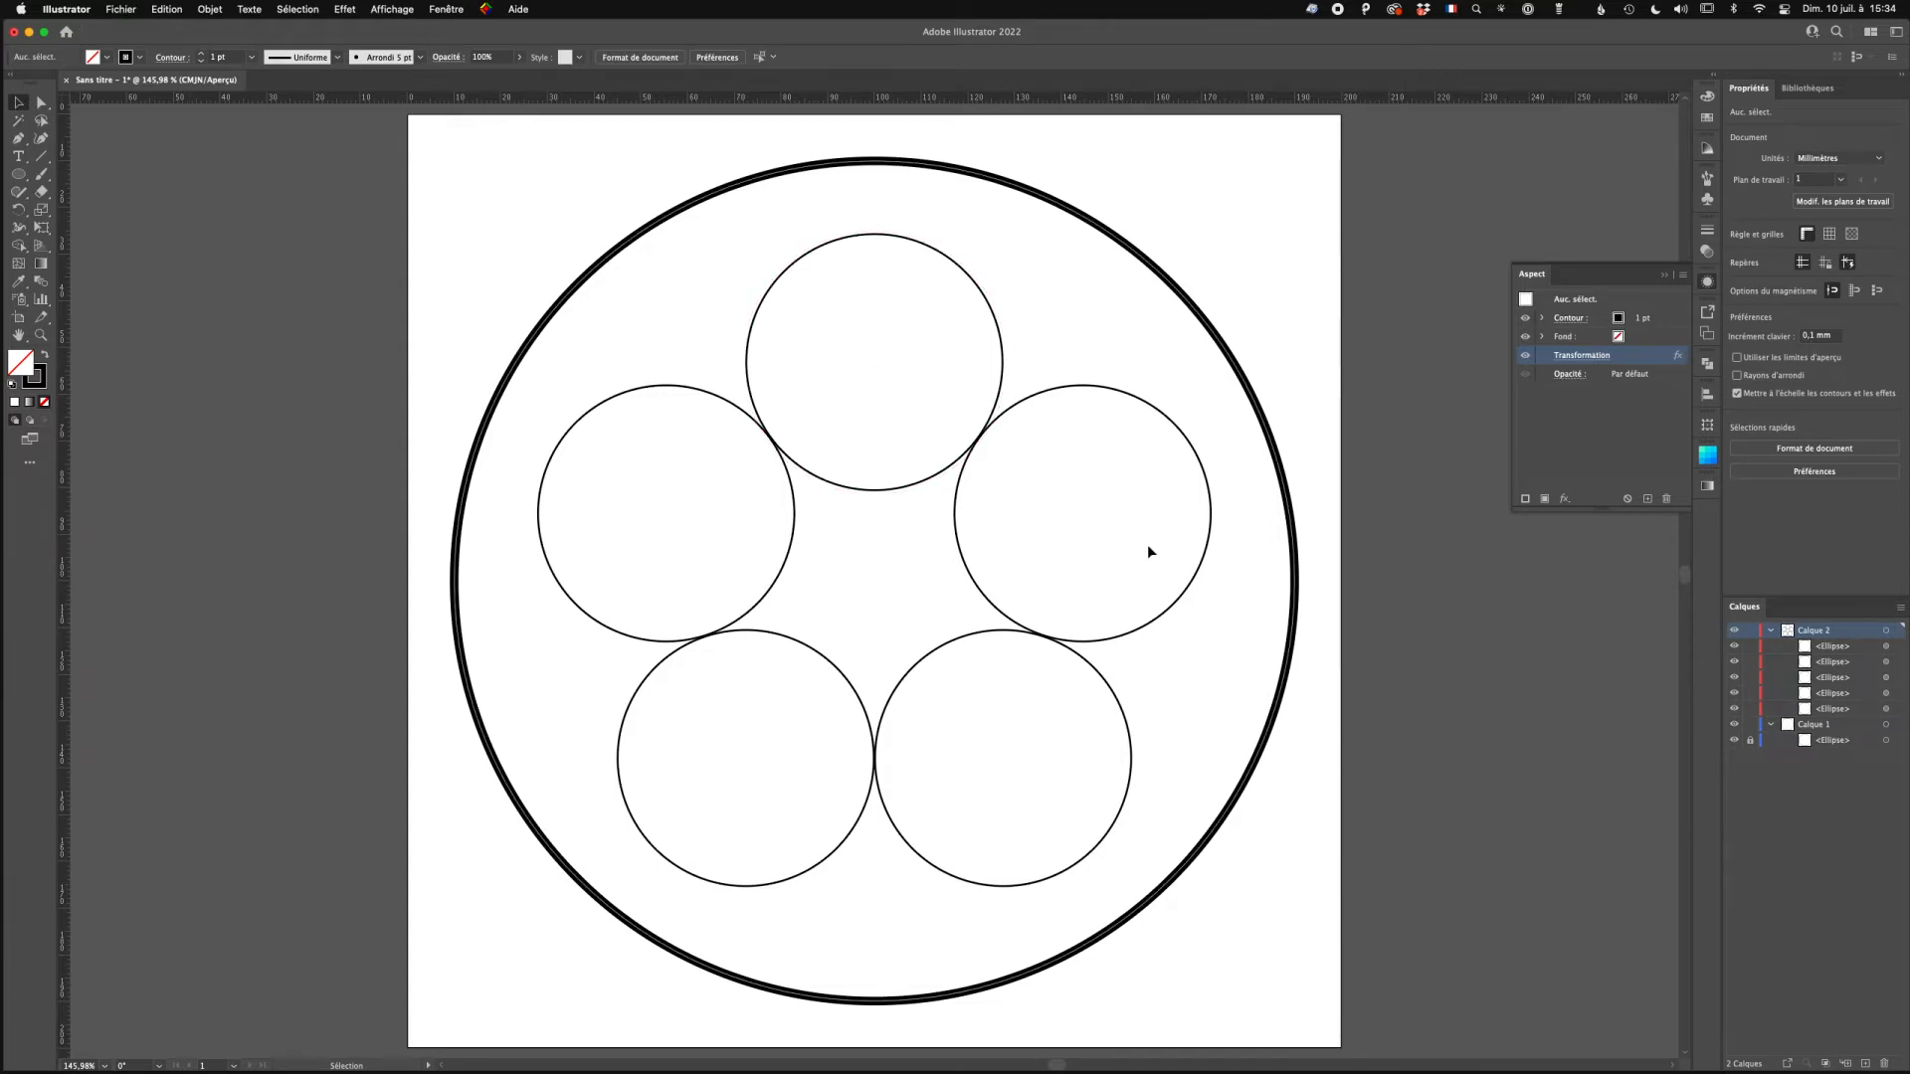
{"action": "left_click_drag", "start_coordinate": [655, 331], "coordinate": [1072, 774]}
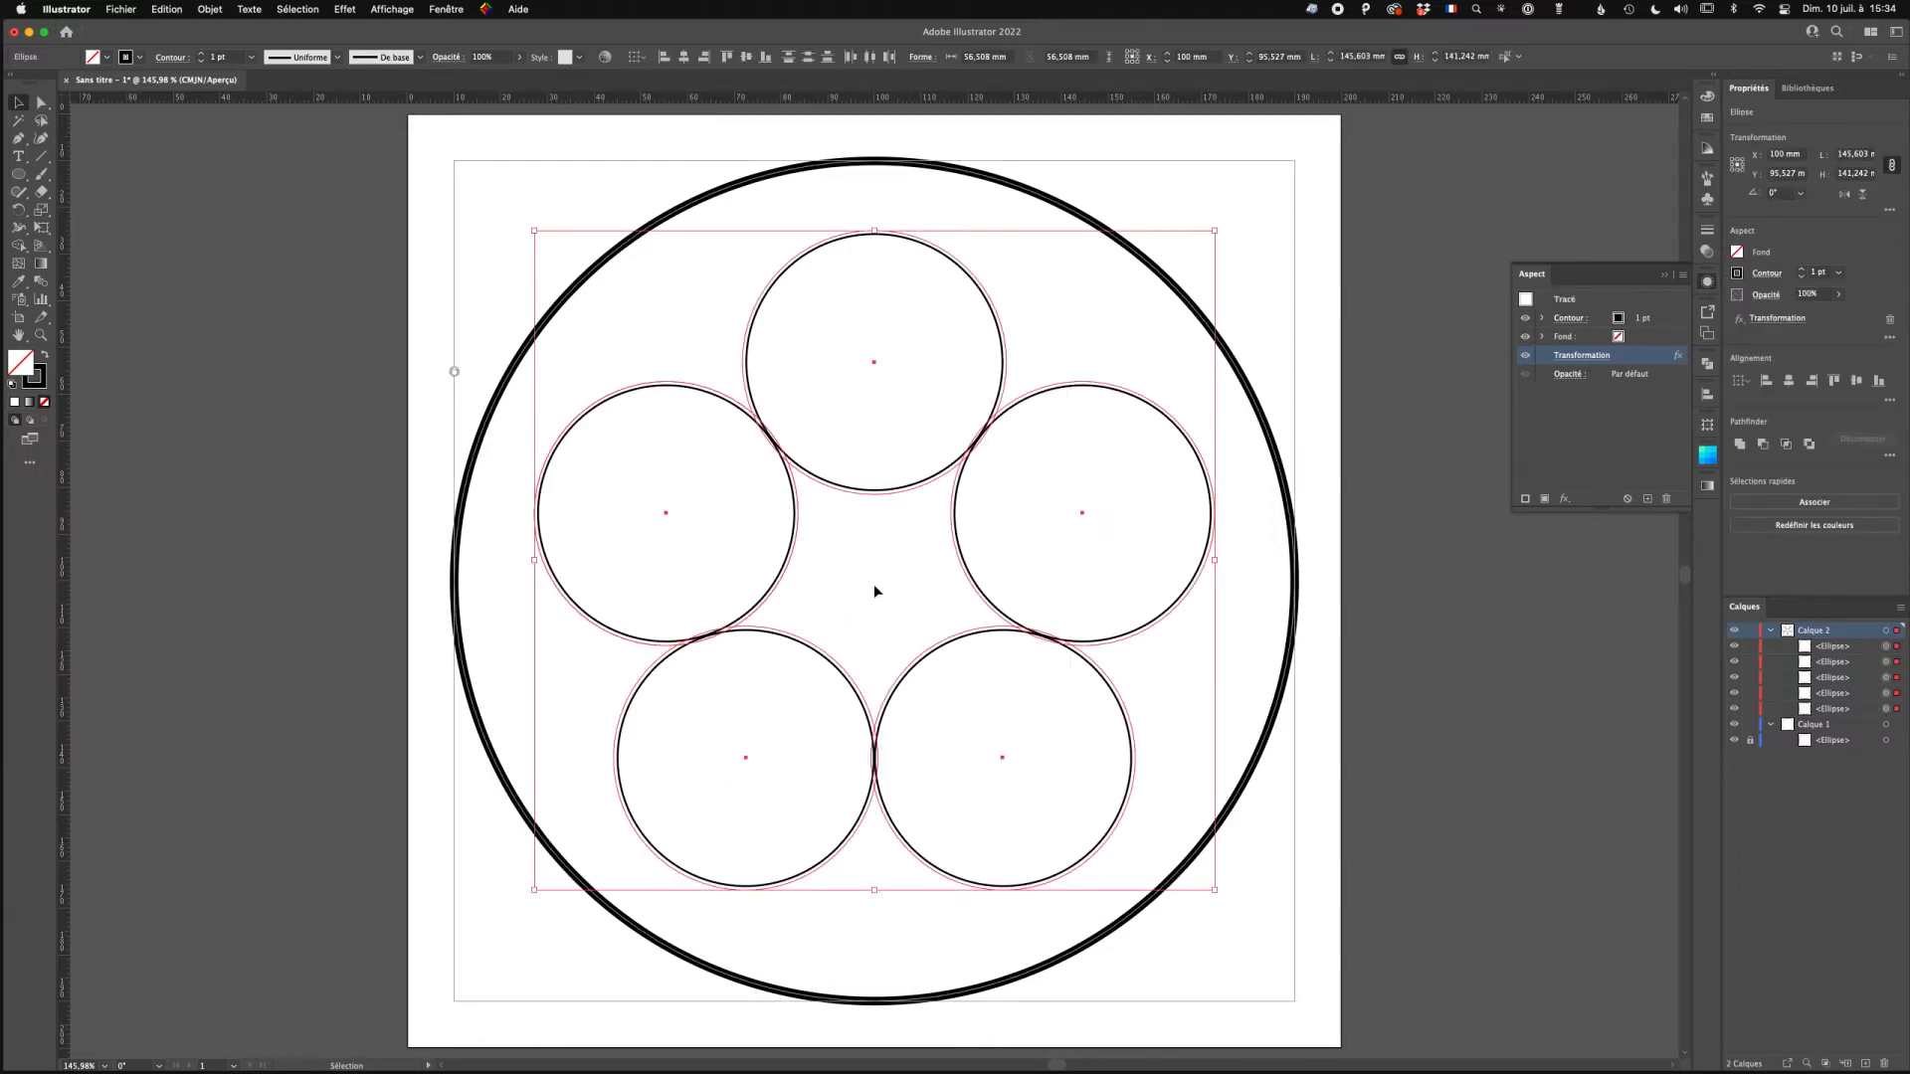
{"action": "left_click", "coordinate": [210, 9]}
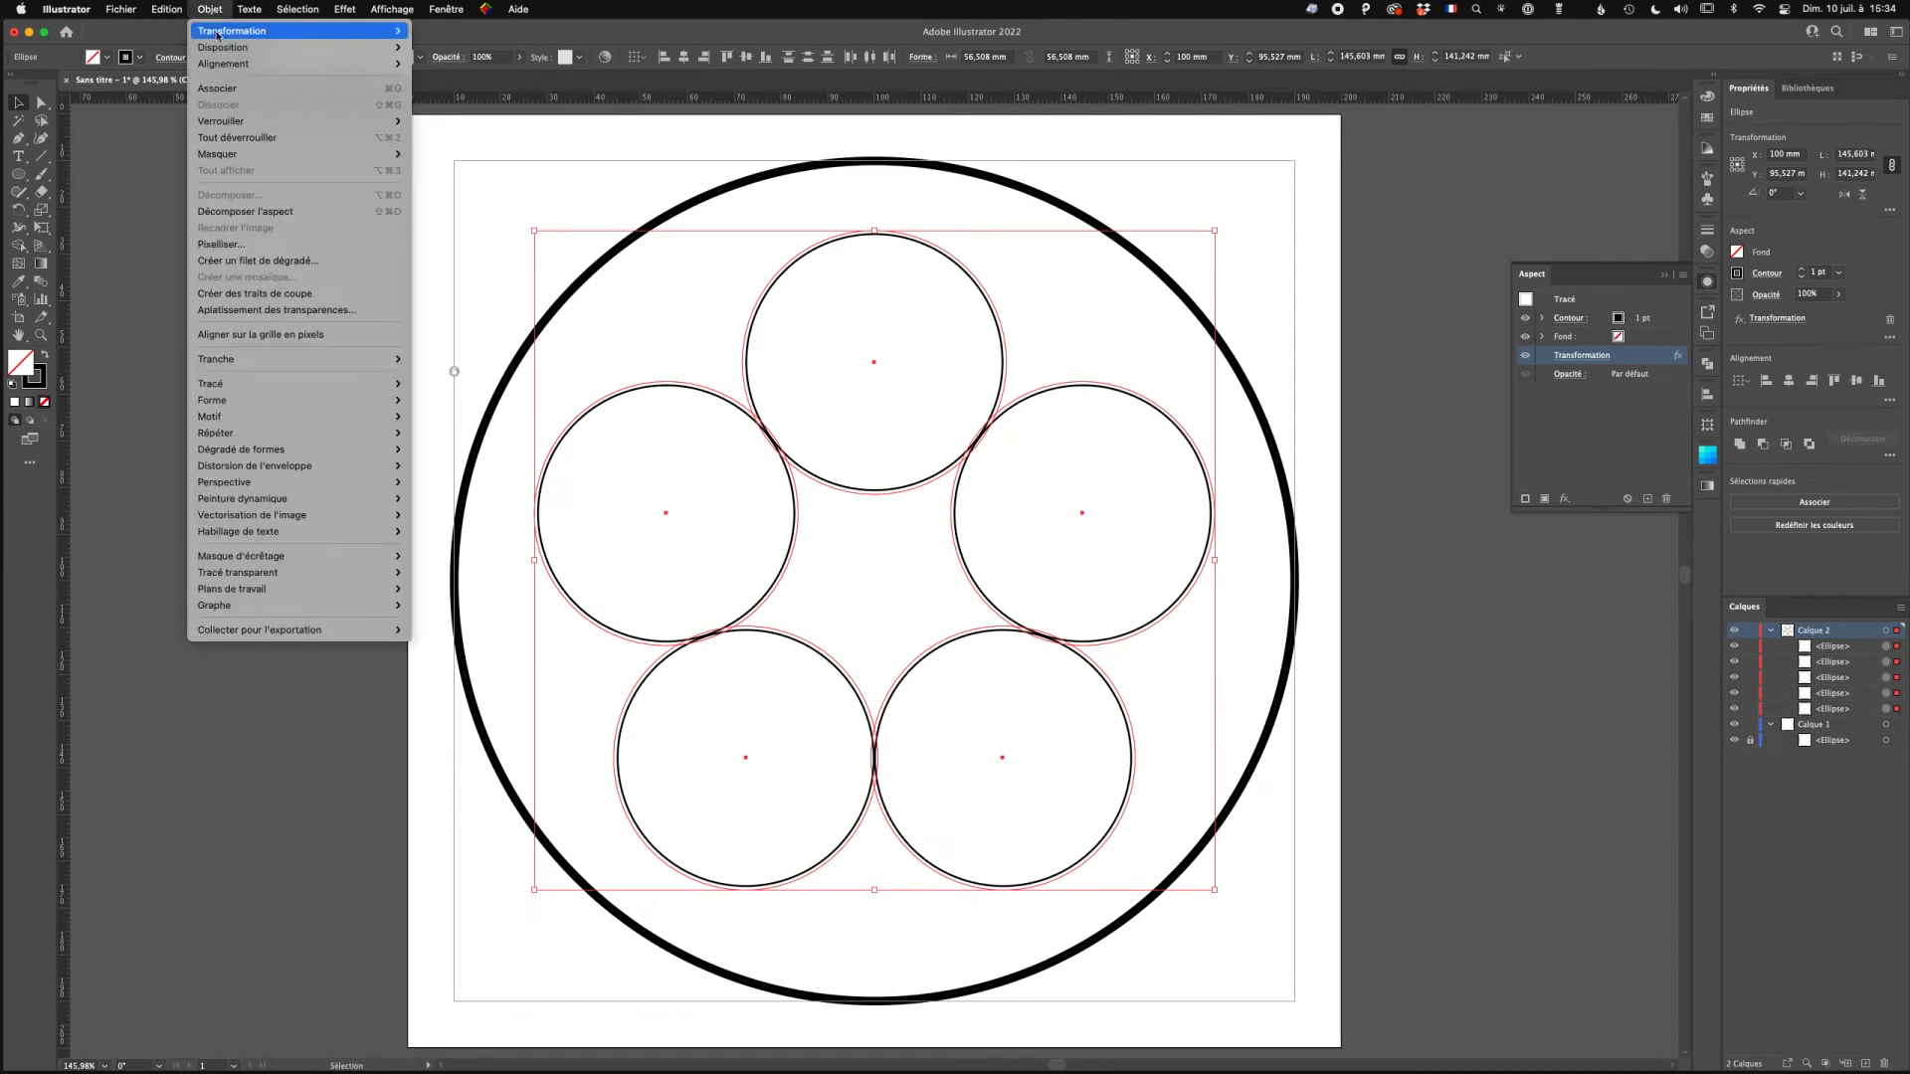
{"action": "mouse_move", "coordinate": [221, 32]}
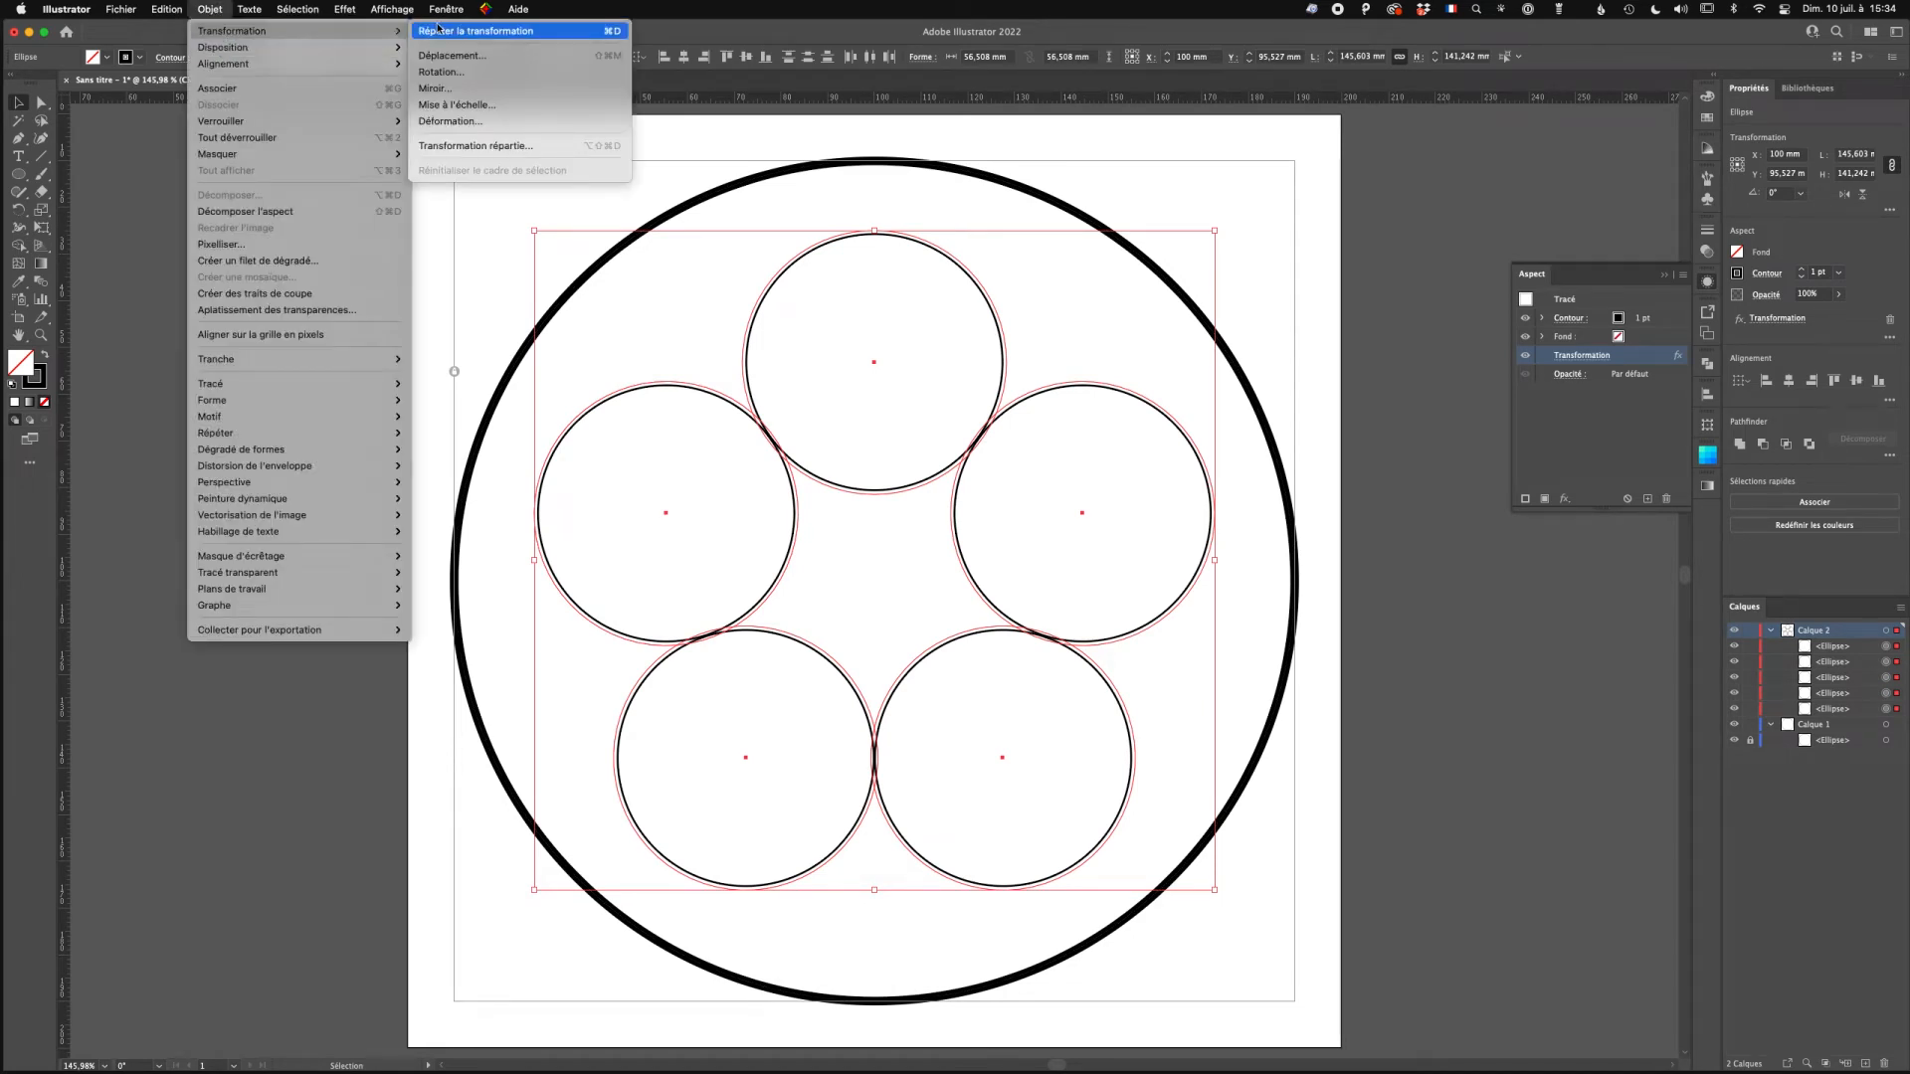
{"action": "left_click", "coordinate": [444, 146]}
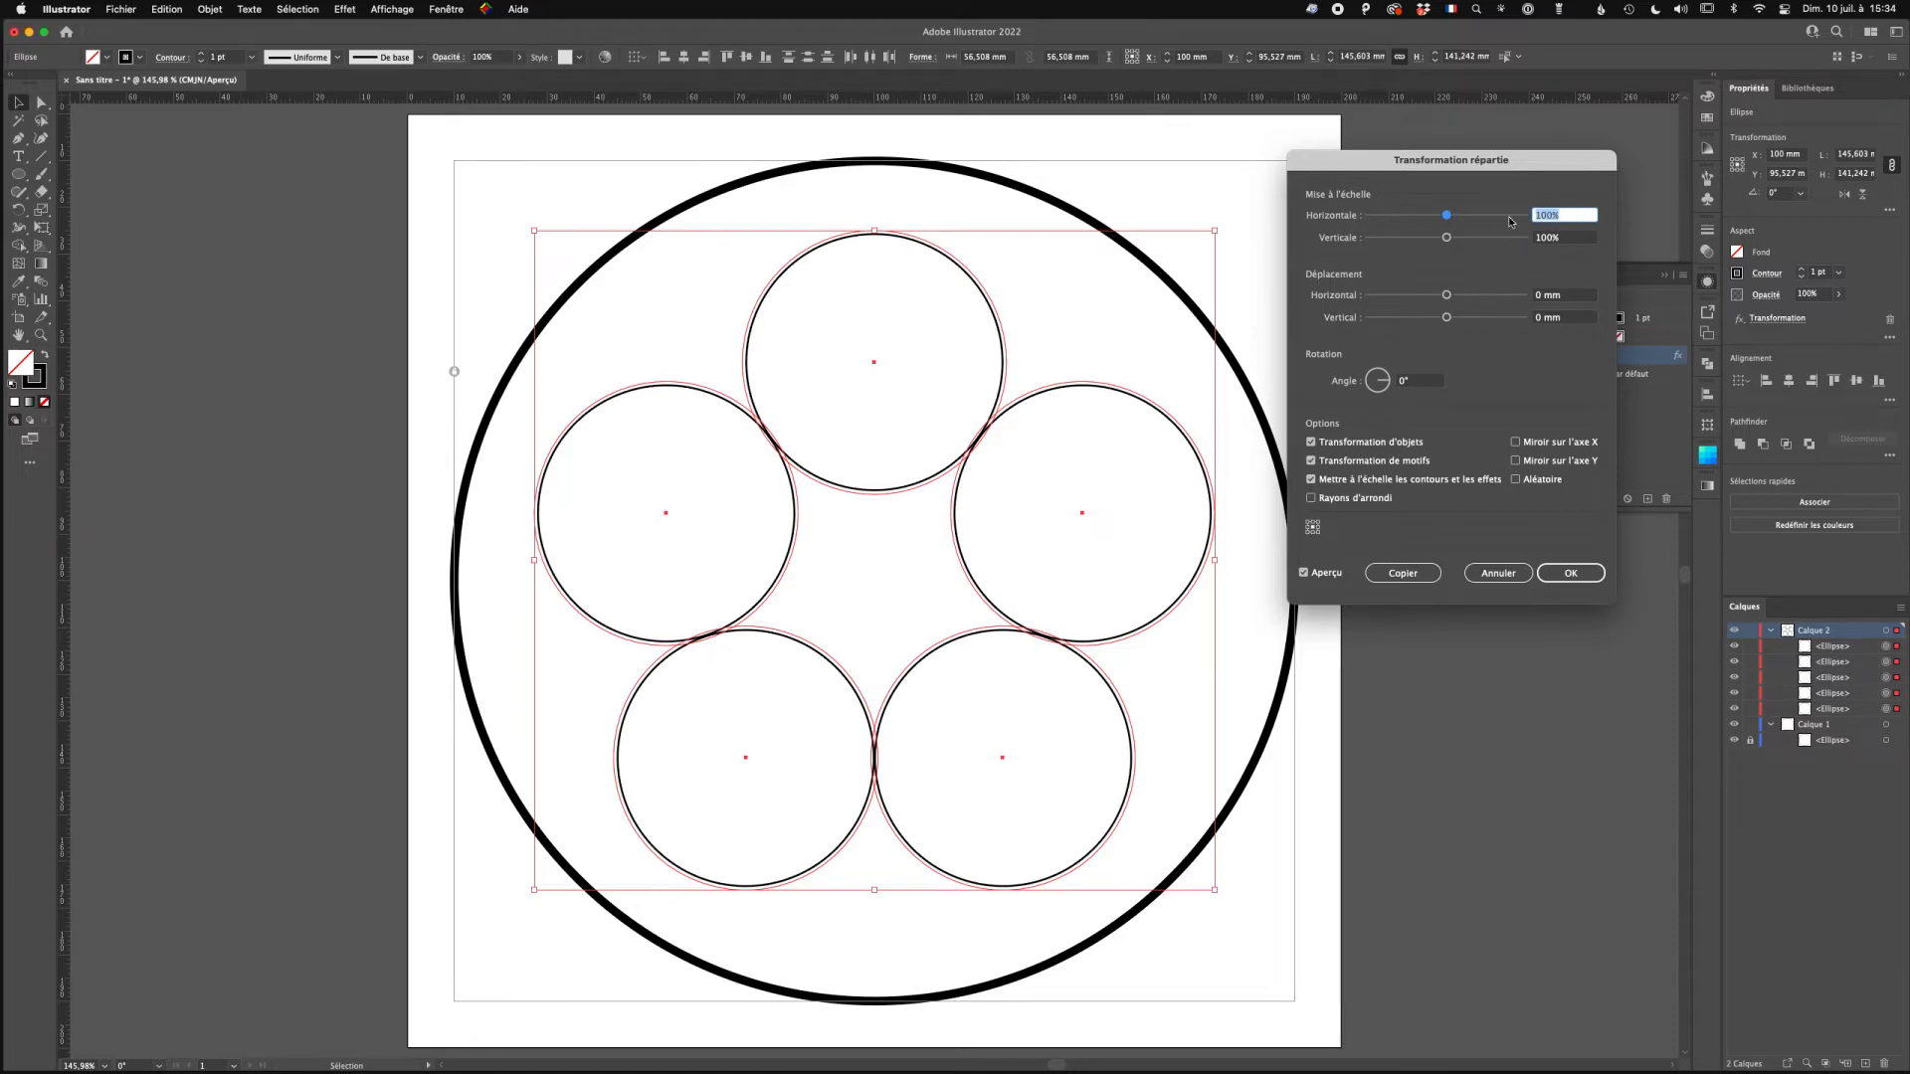
{"action": "type", "text": "102"}
{"action": "key", "text": "Tab"}
{"action": "type", "text": "102"}
{"action": "key", "text": "Tab"}
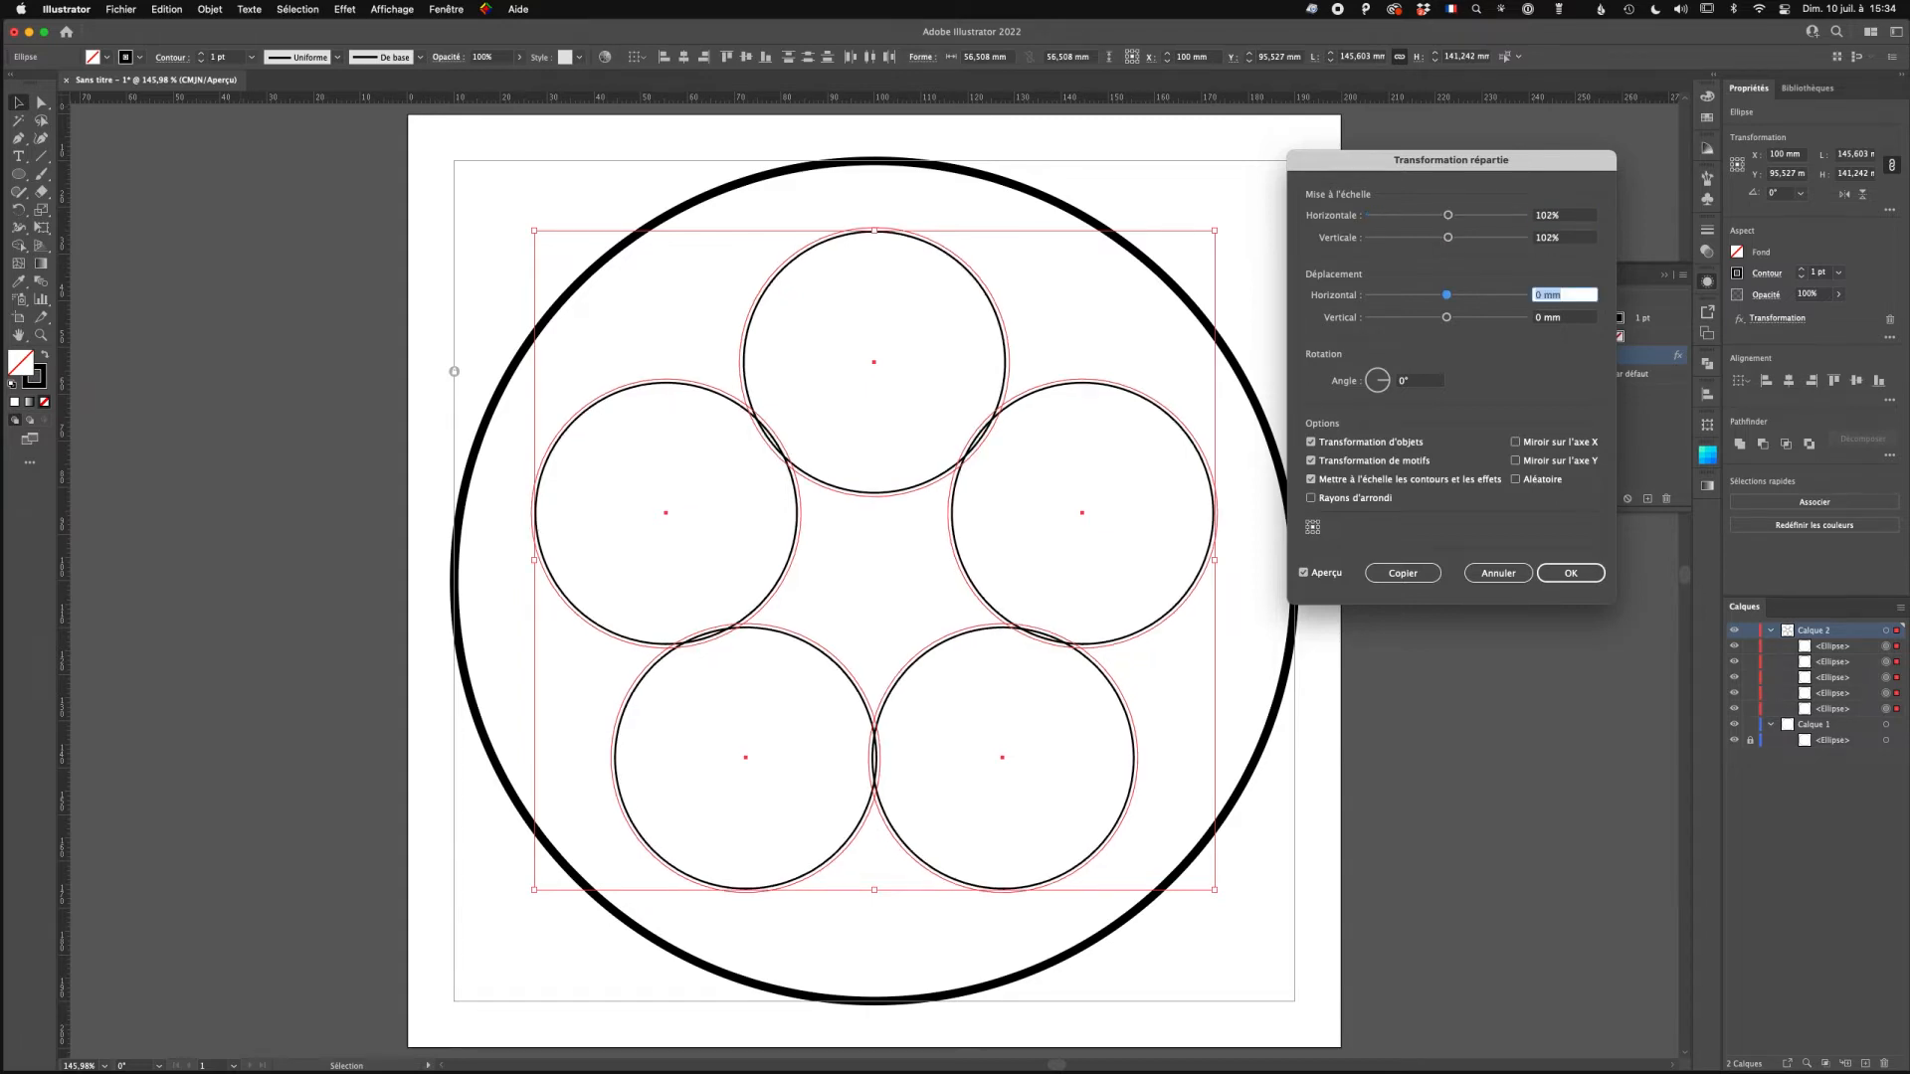
{"action": "left_click", "coordinate": [1569, 218]}
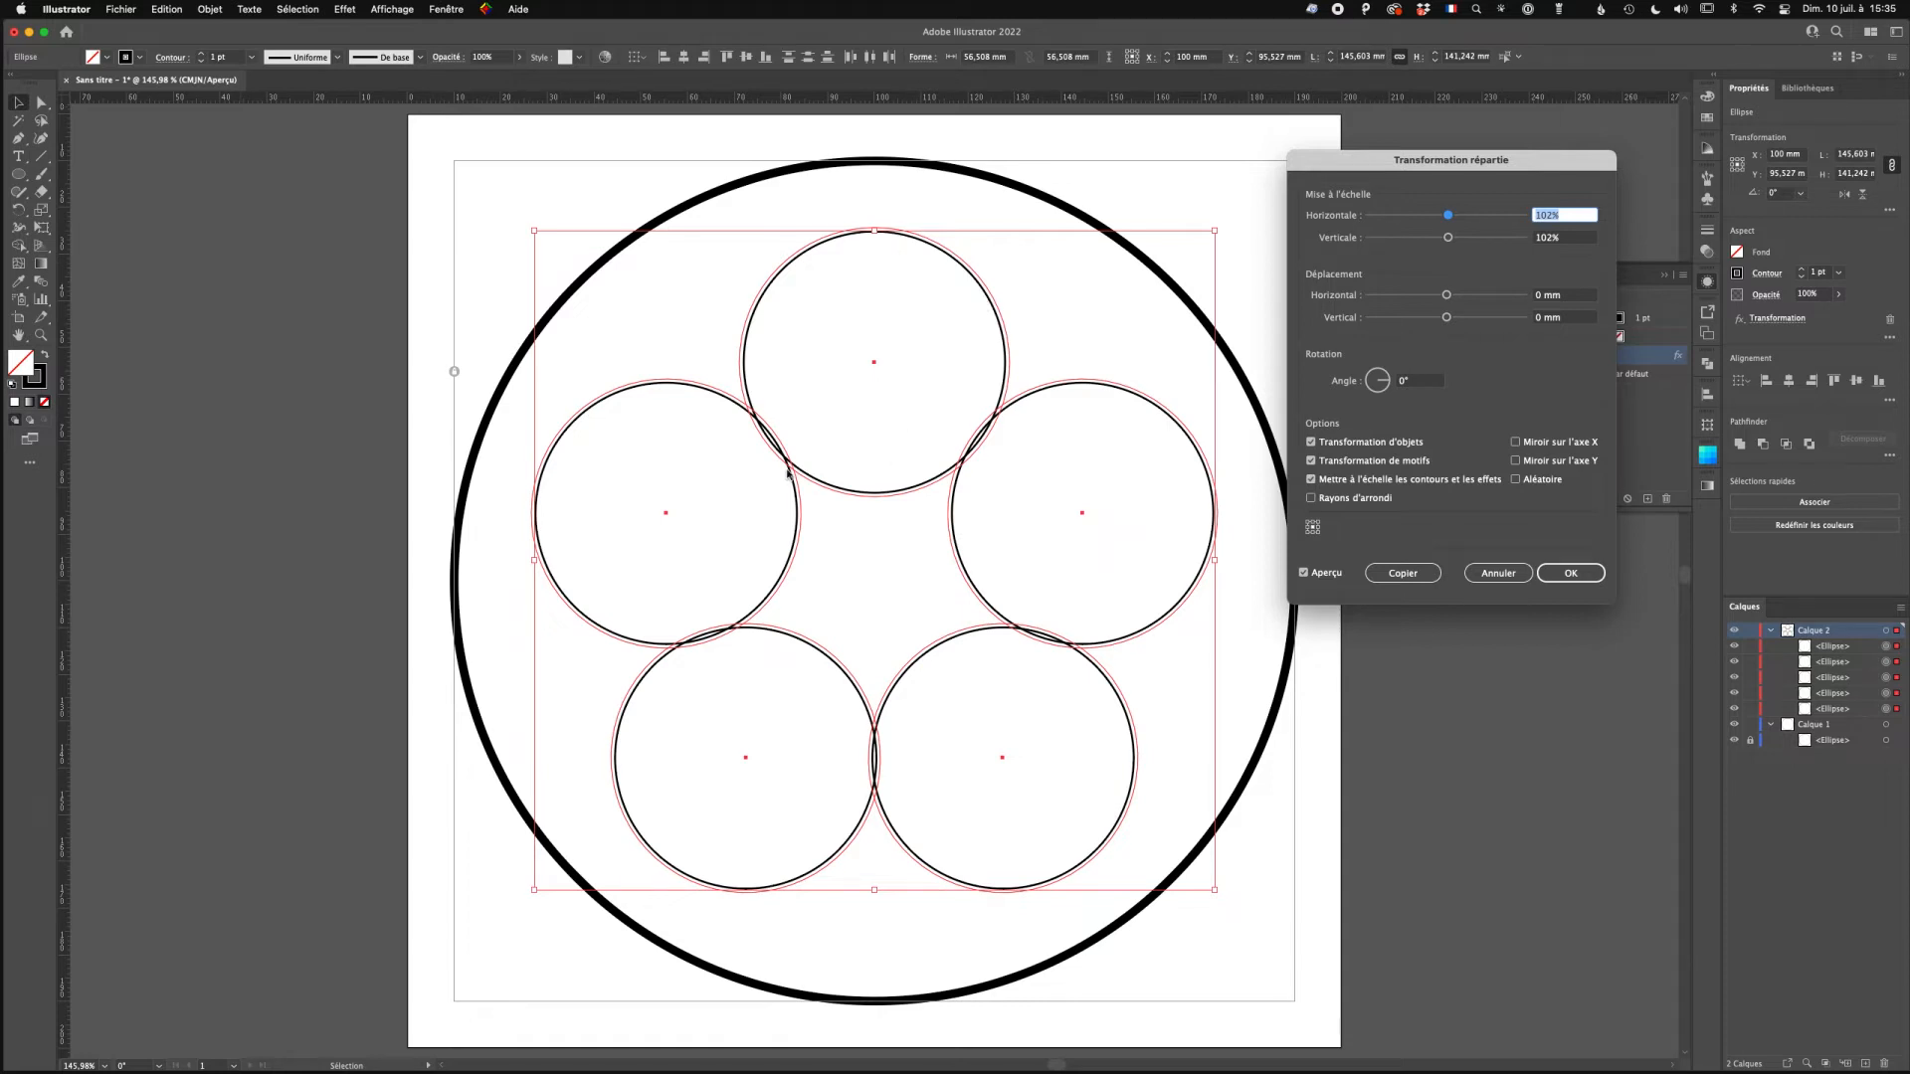
{"action": "left_click", "coordinate": [1496, 574]}
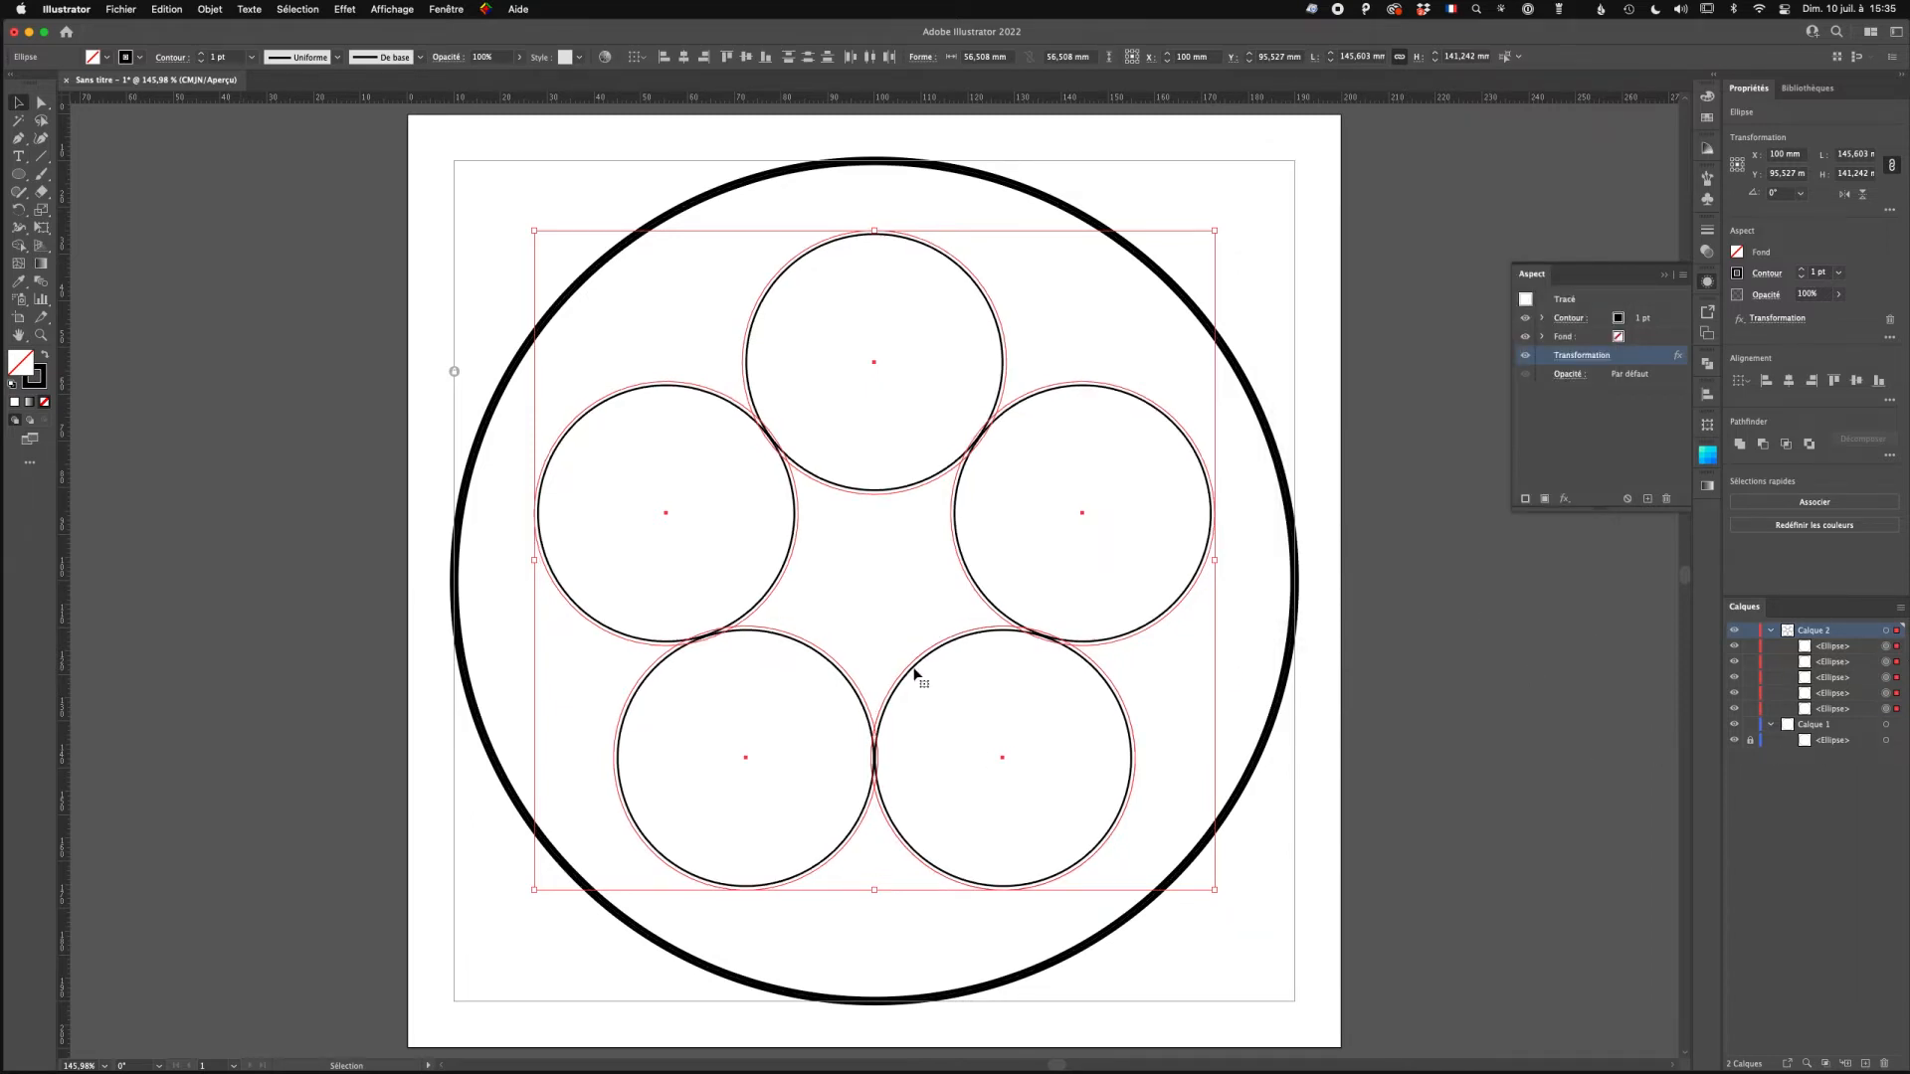
Group the five circles and enlarge the group proportionally from its centre to about 162 × 157 mm.
{"action": "key", "text": "super+g"}
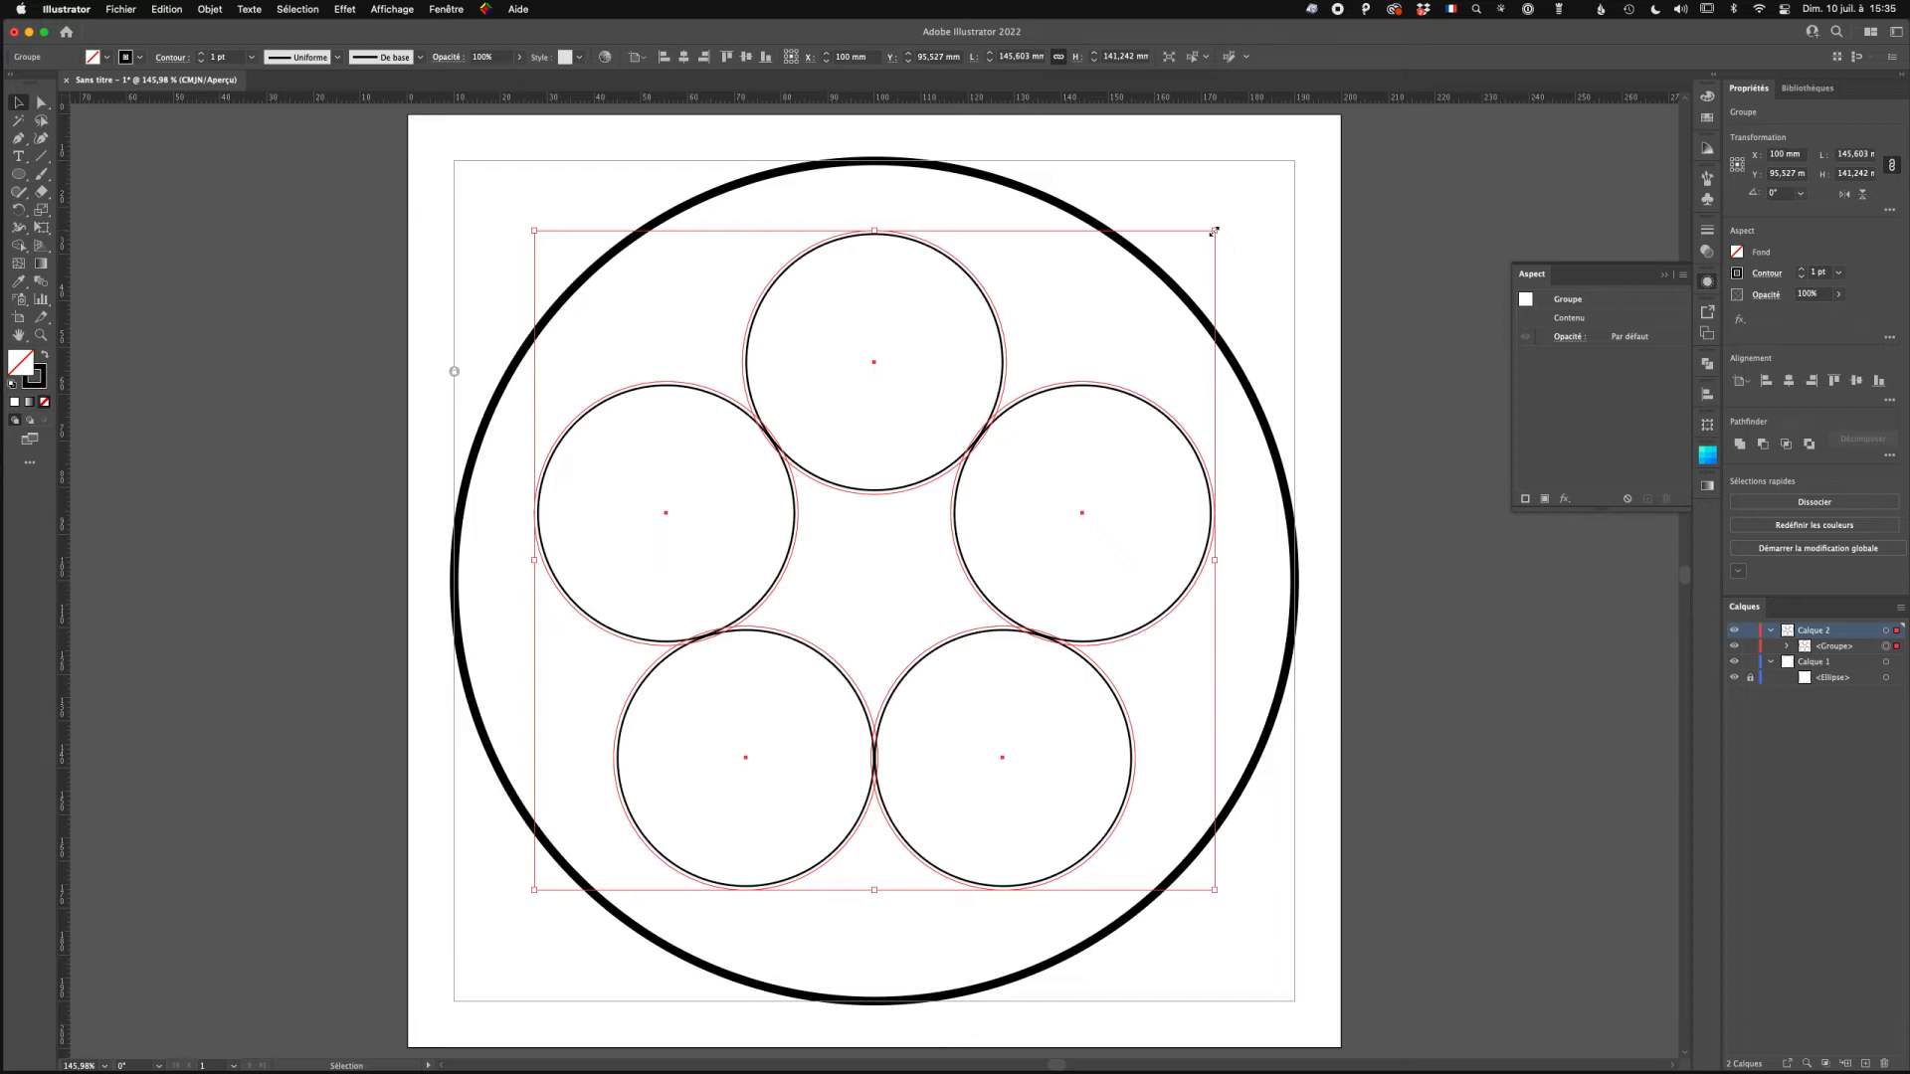
{"action": "left_click_drag", "start_coordinate": [1215, 230], "coordinate": [1275, 189]}
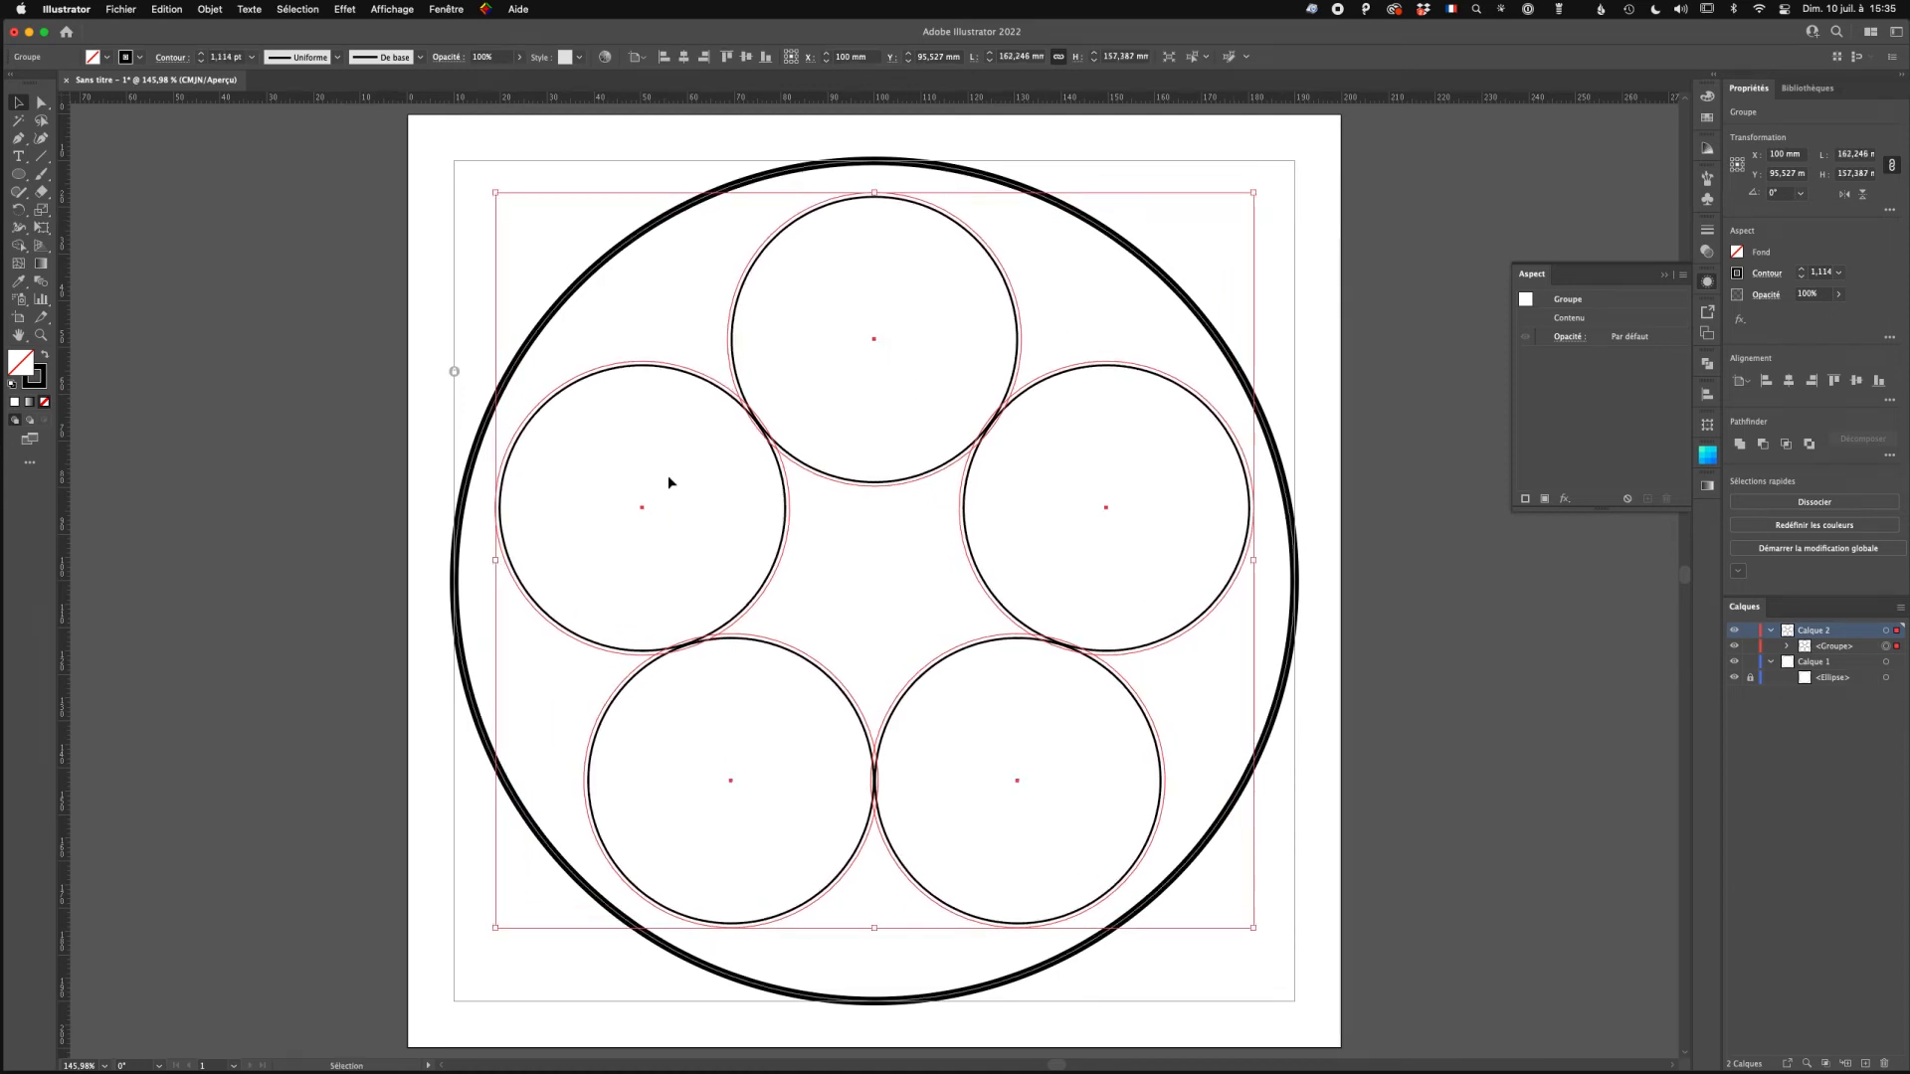
{"action": "left_click", "coordinate": [828, 542]}
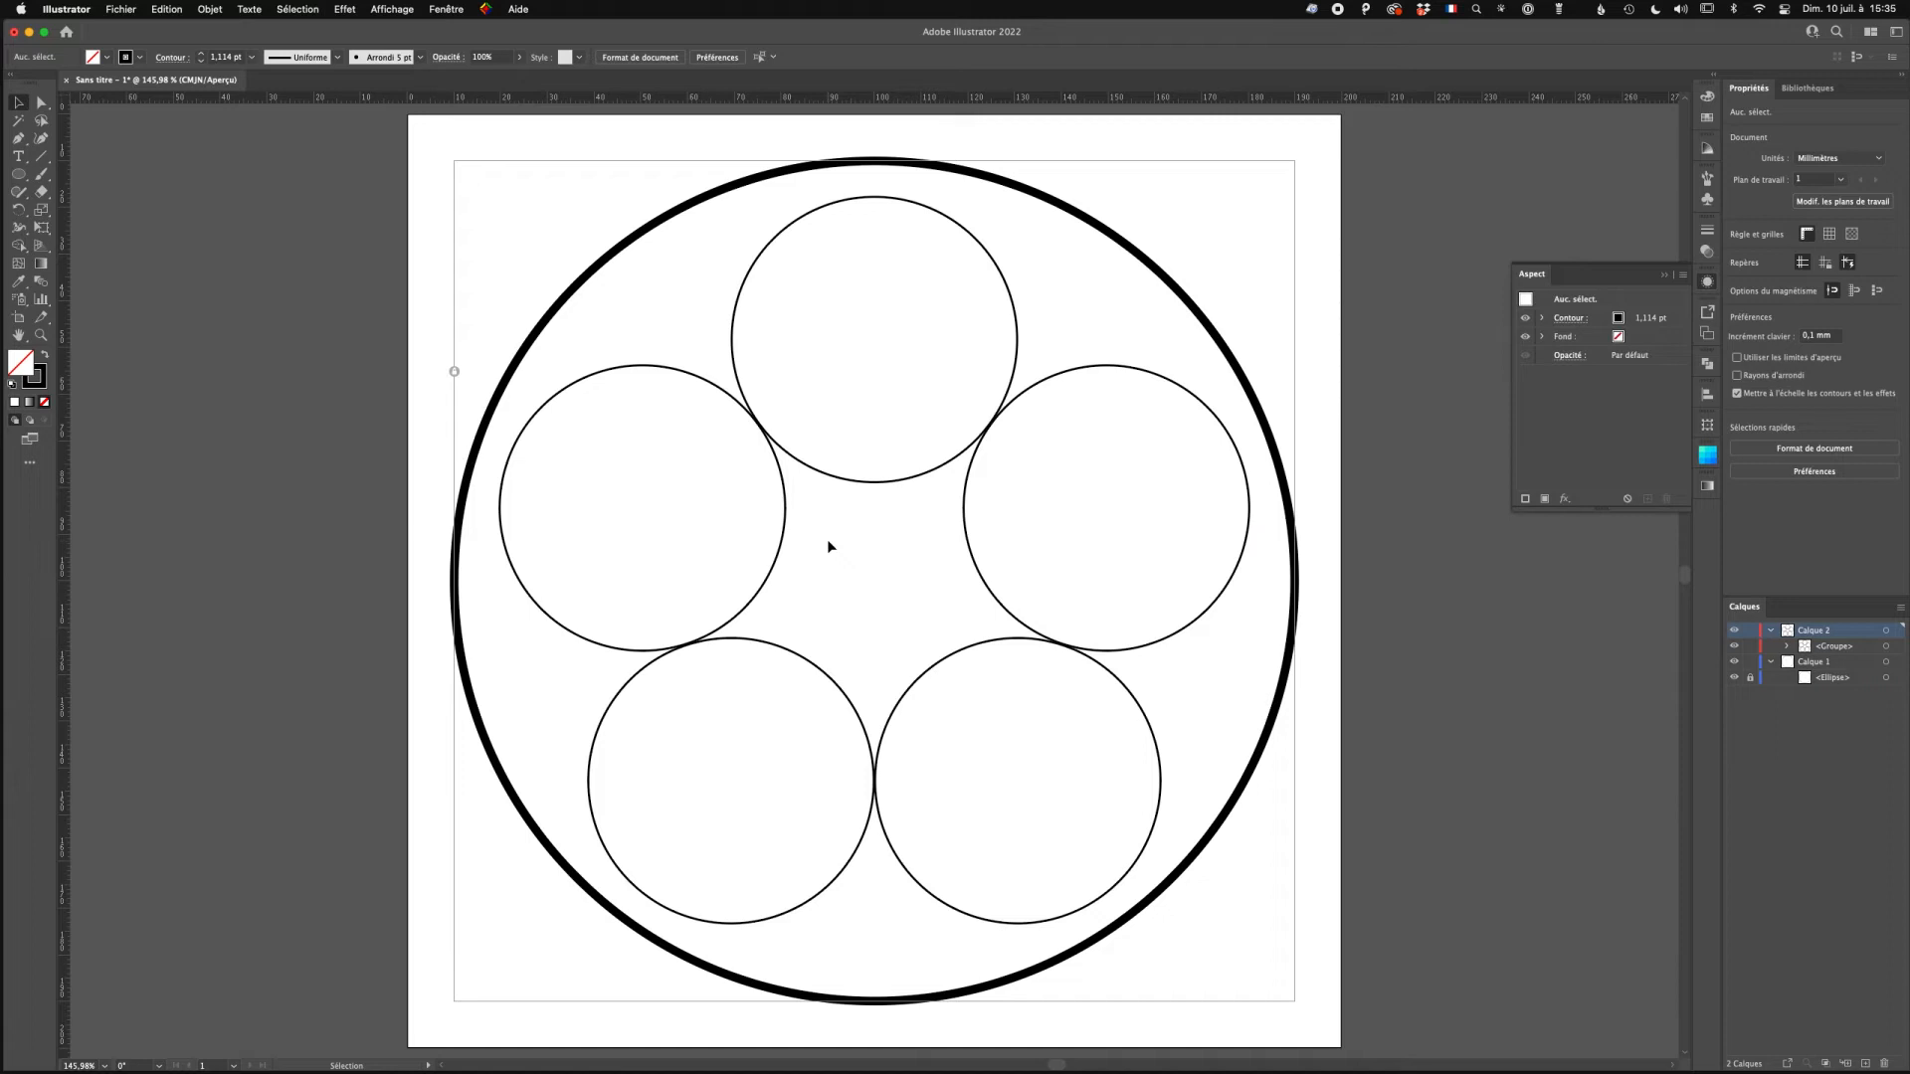
Duplicate the group of five circles in place within the Calque 2 layer.
{"action": "left_click", "coordinate": [1822, 647]}
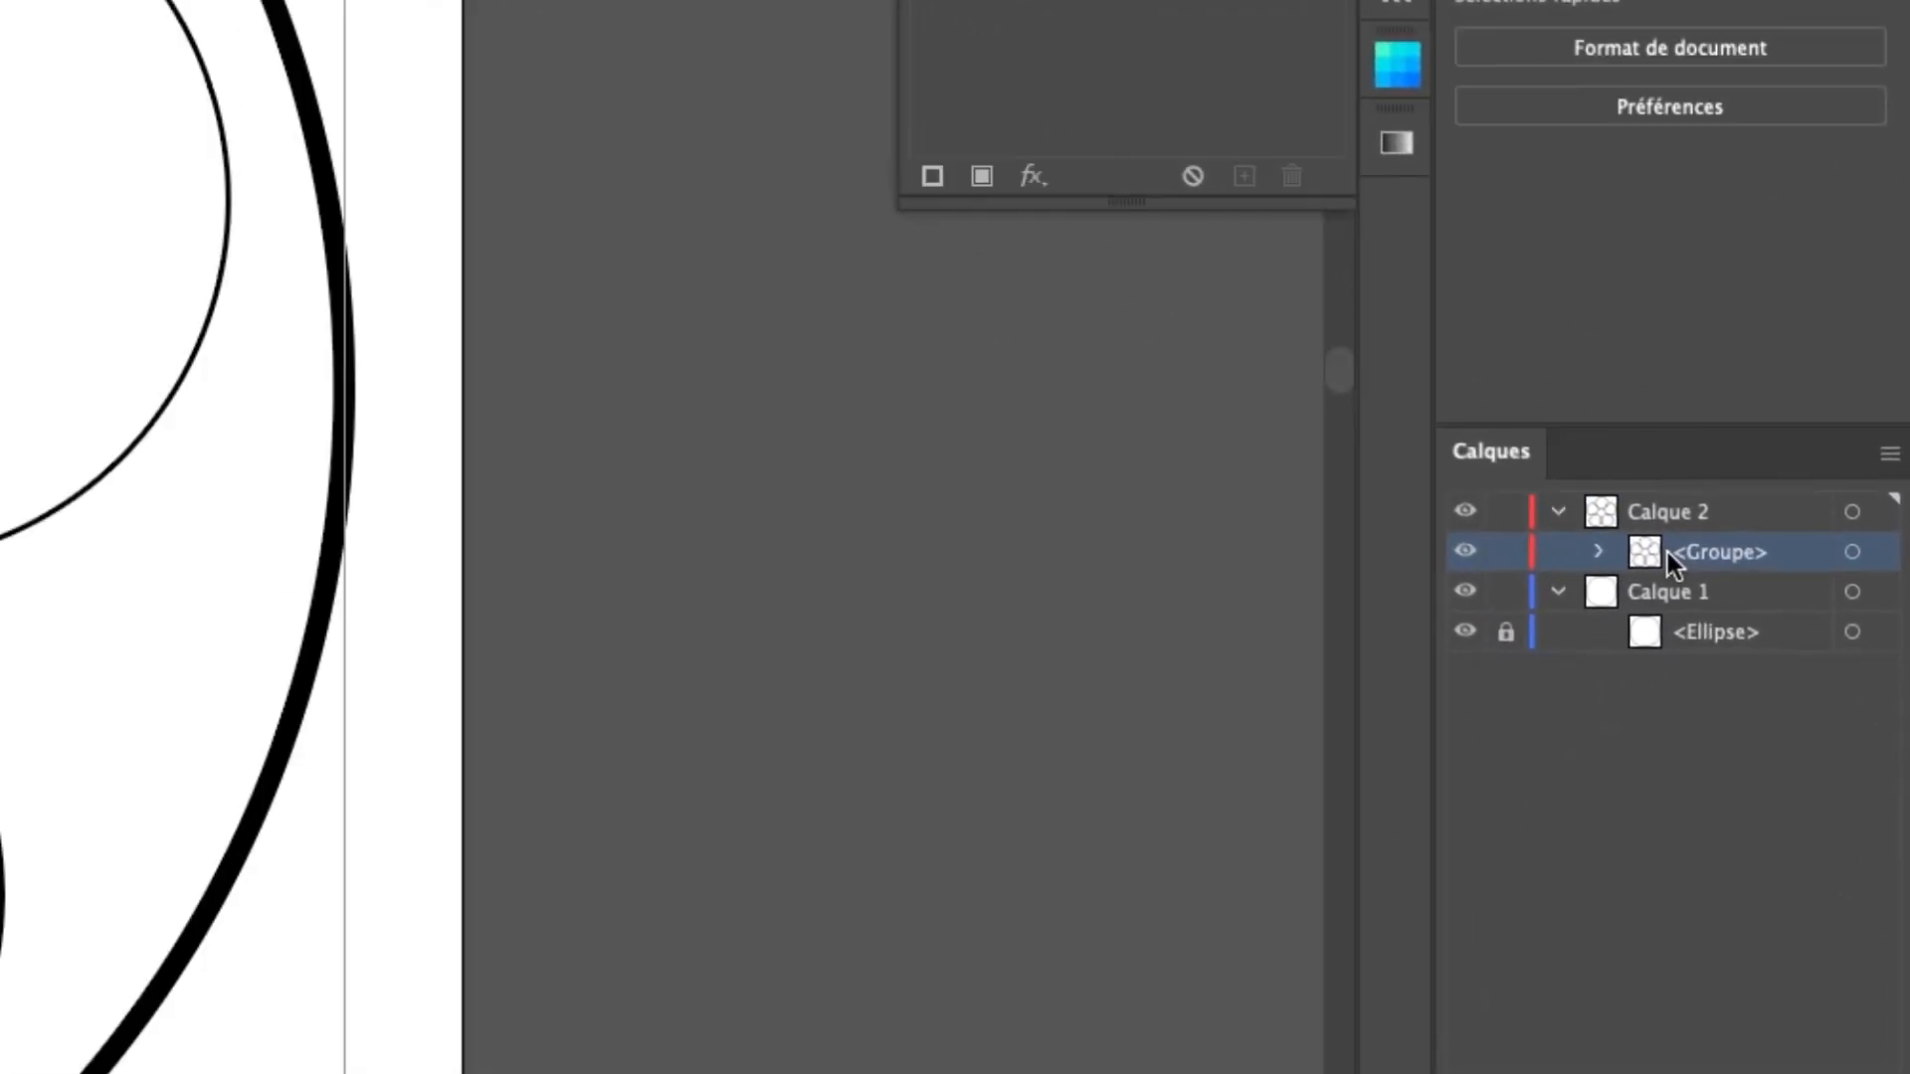
{"action": "left_click", "coordinate": [1774, 543]}
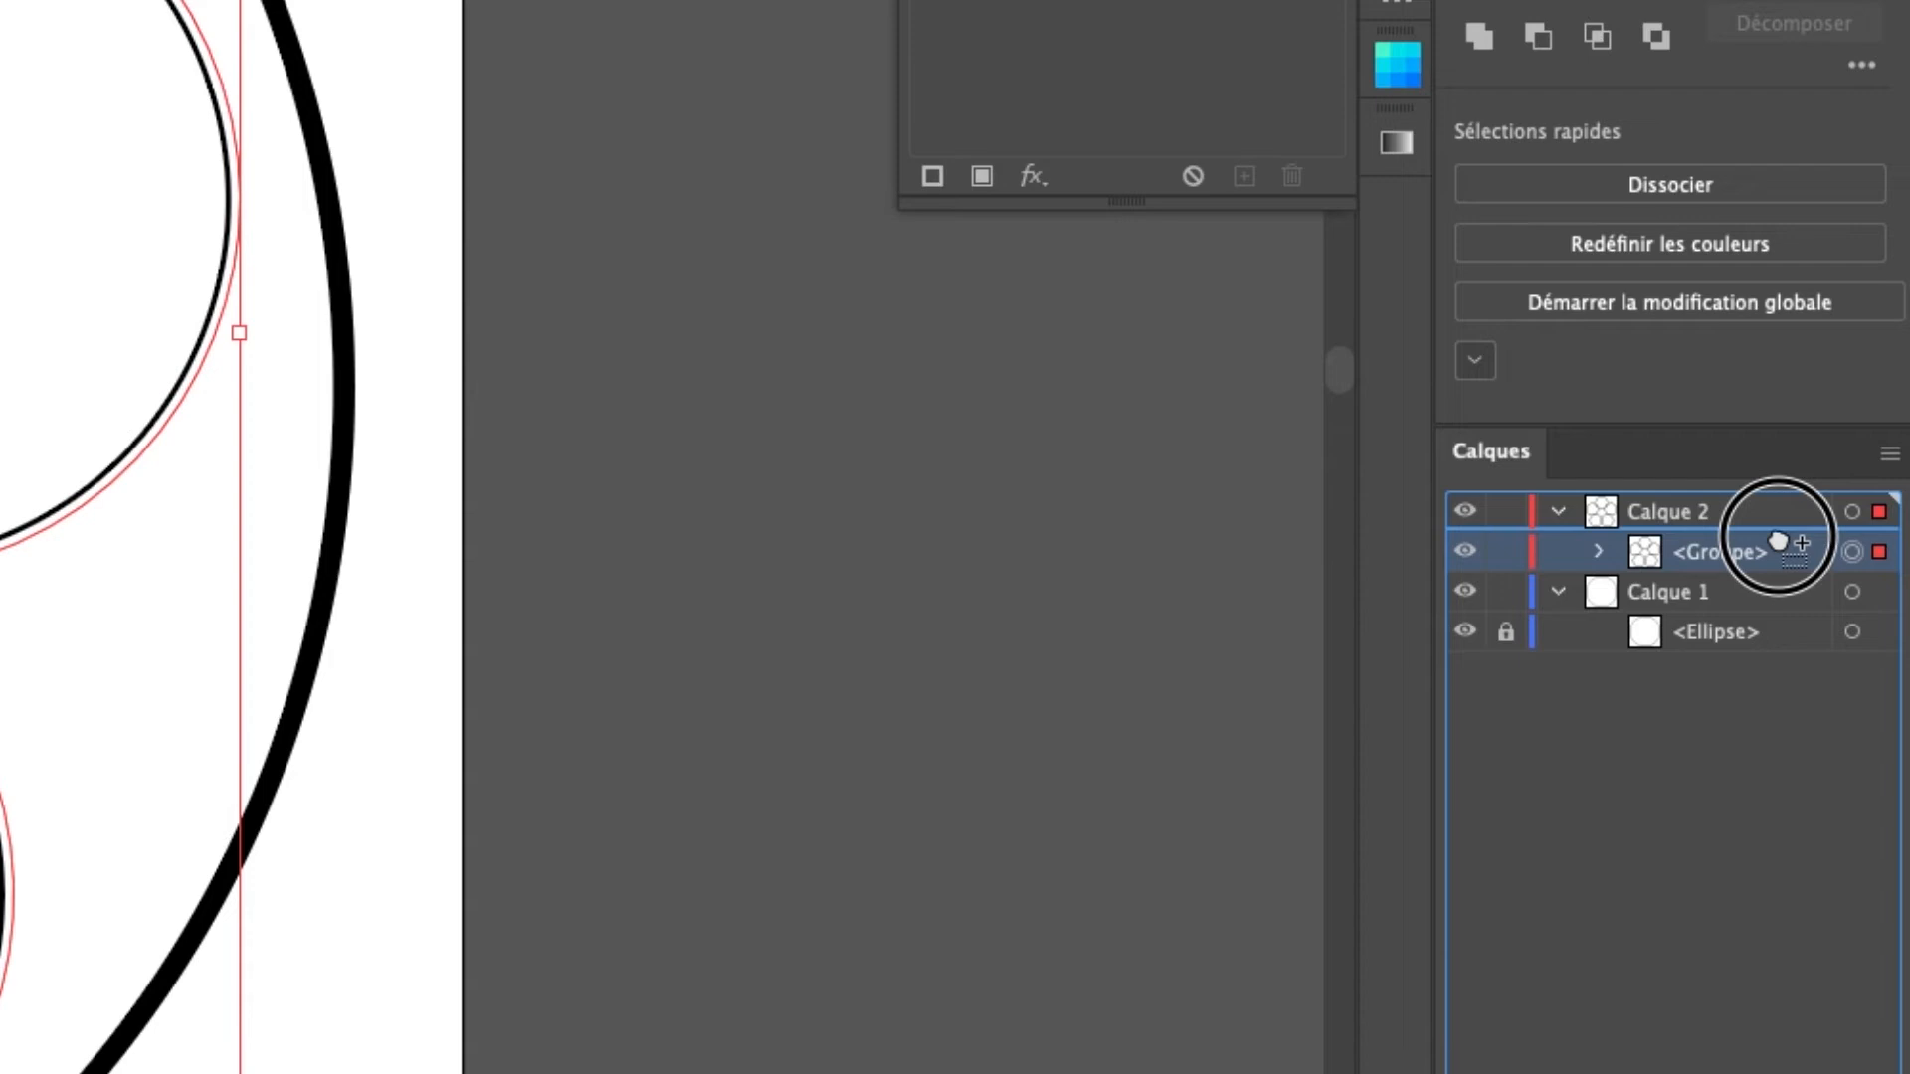
{"action": "left_click_drag", "start_coordinate": [1778, 542], "coordinate": [1776, 535]}
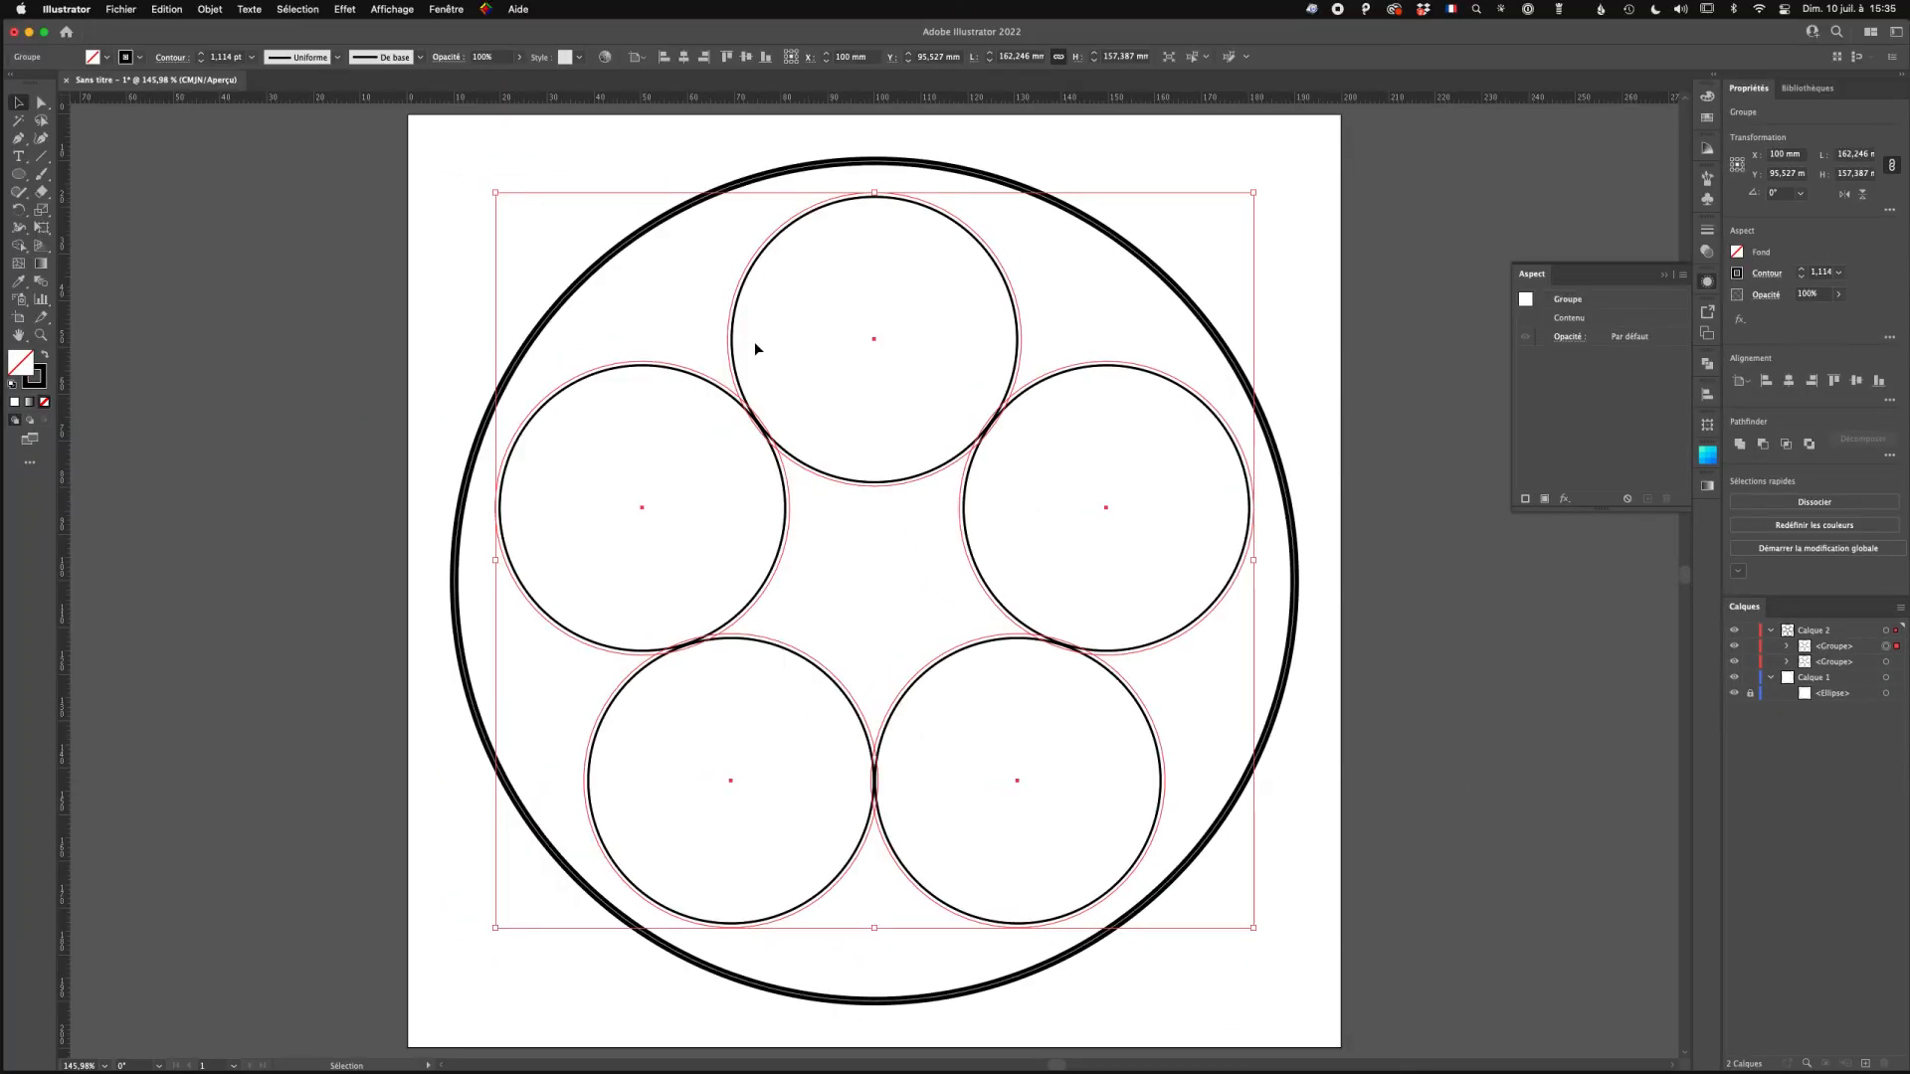
Rotate the duplicated group by 72/2 (36°) and deselect it.
{"action": "left_click", "coordinate": [214, 10]}
{"action": "mouse_move", "coordinate": [220, 40]}
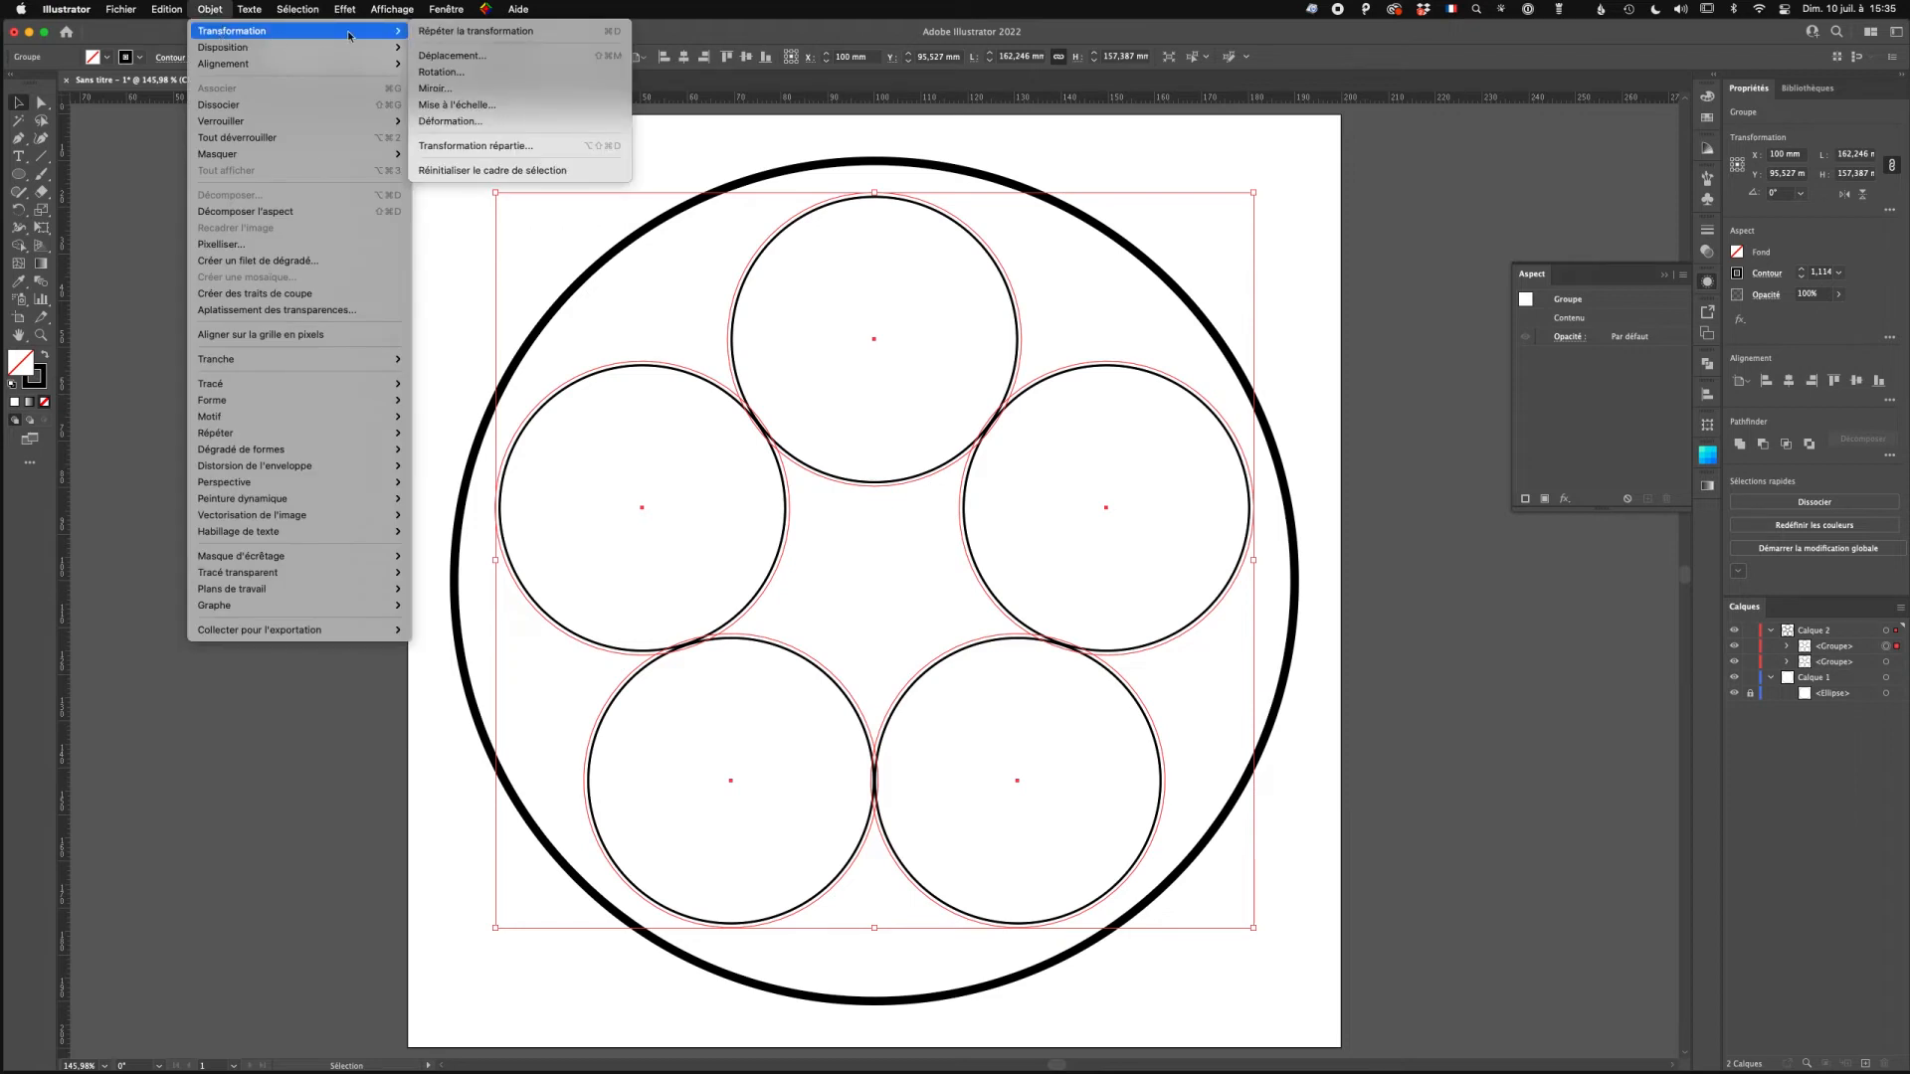
{"action": "left_click", "coordinate": [486, 74]}
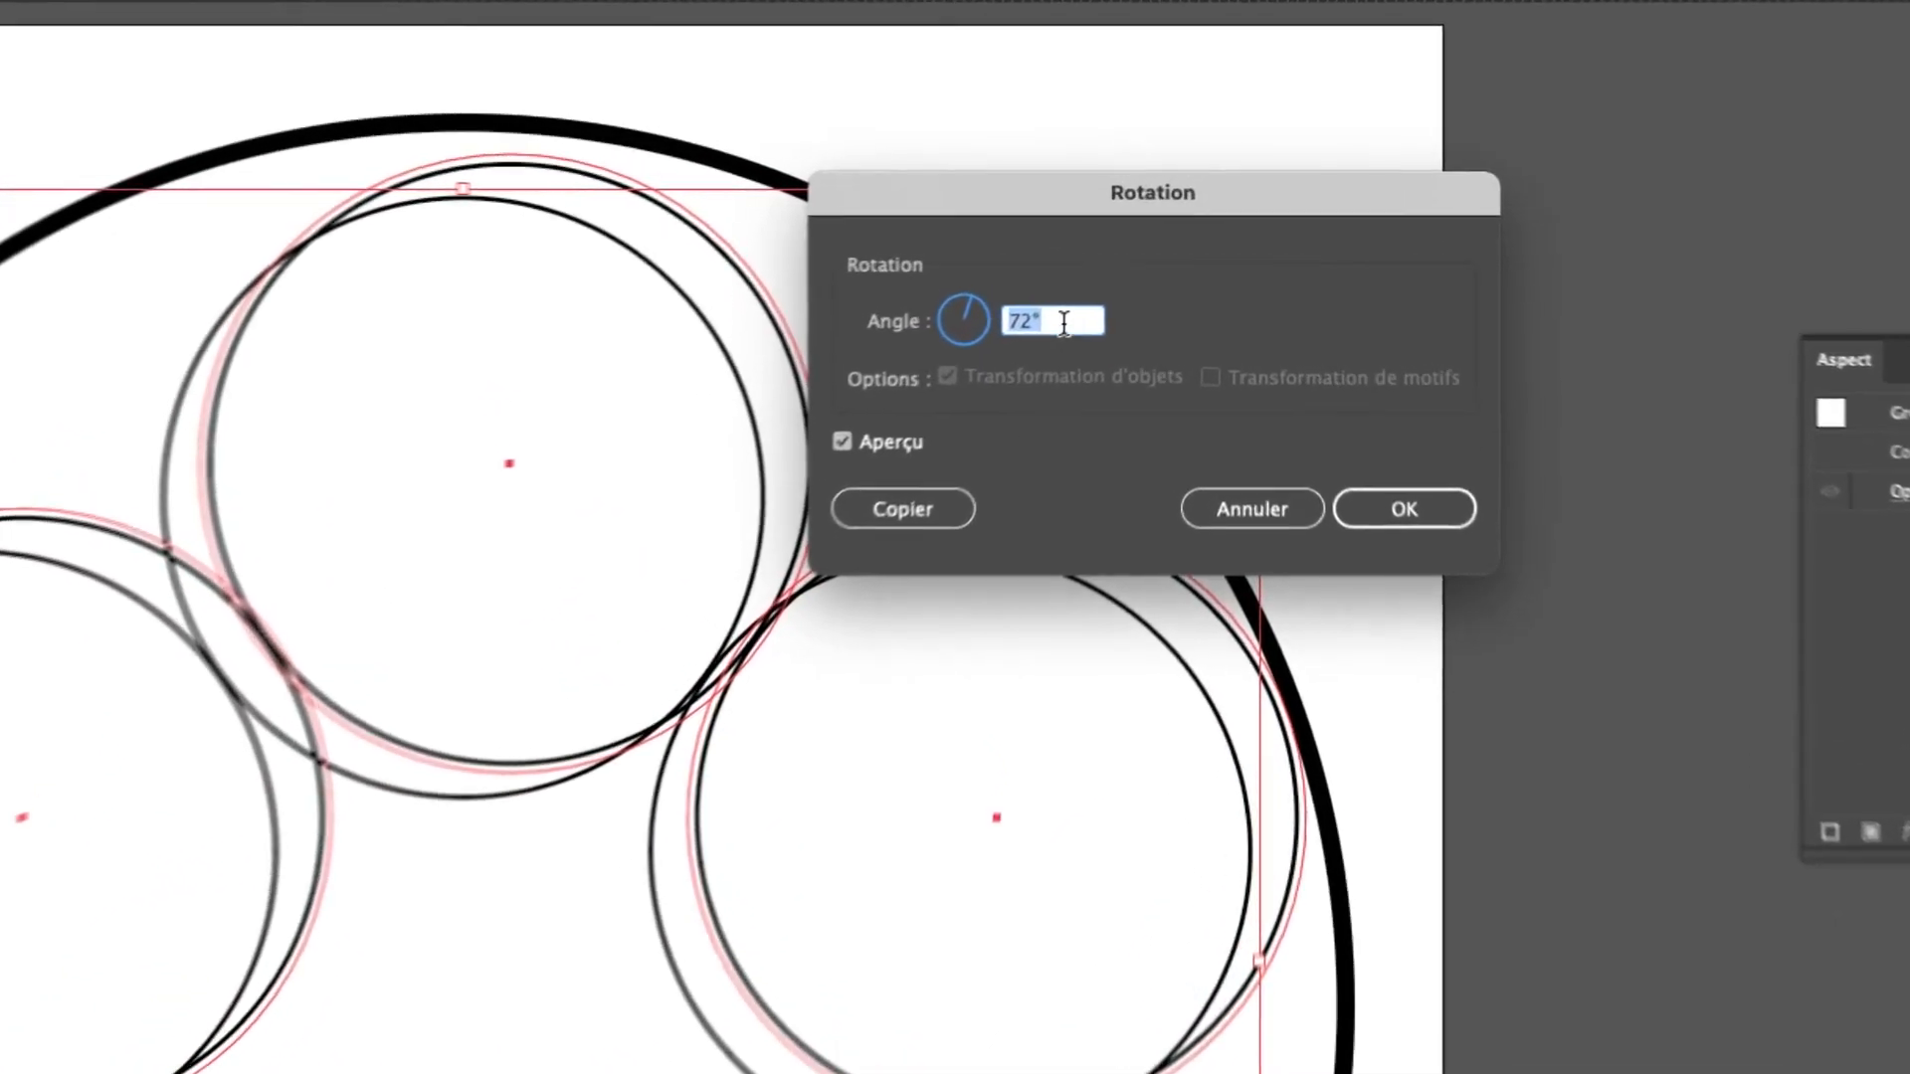
{"action": "left_click", "coordinate": [1011, 343]}
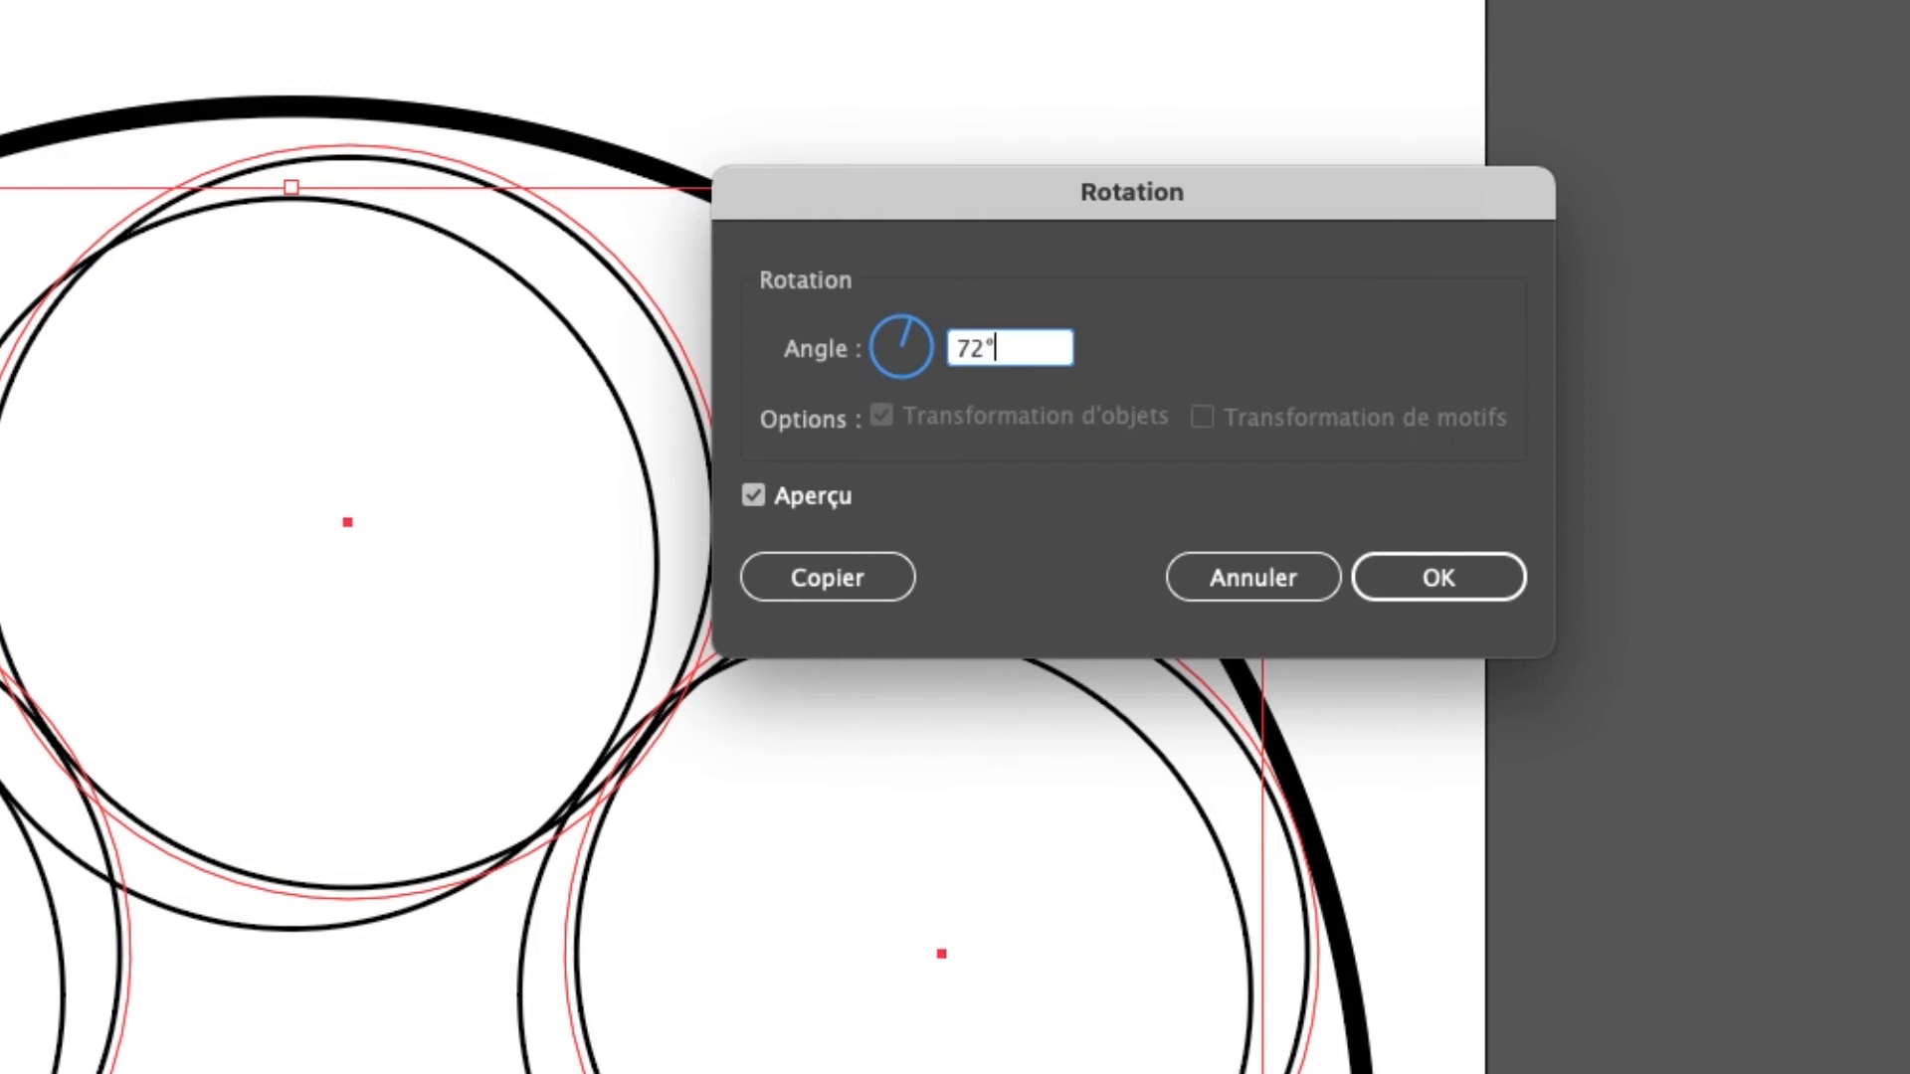
{"action": "type", "text": "/2"}
{"action": "key", "text": "Tab"}
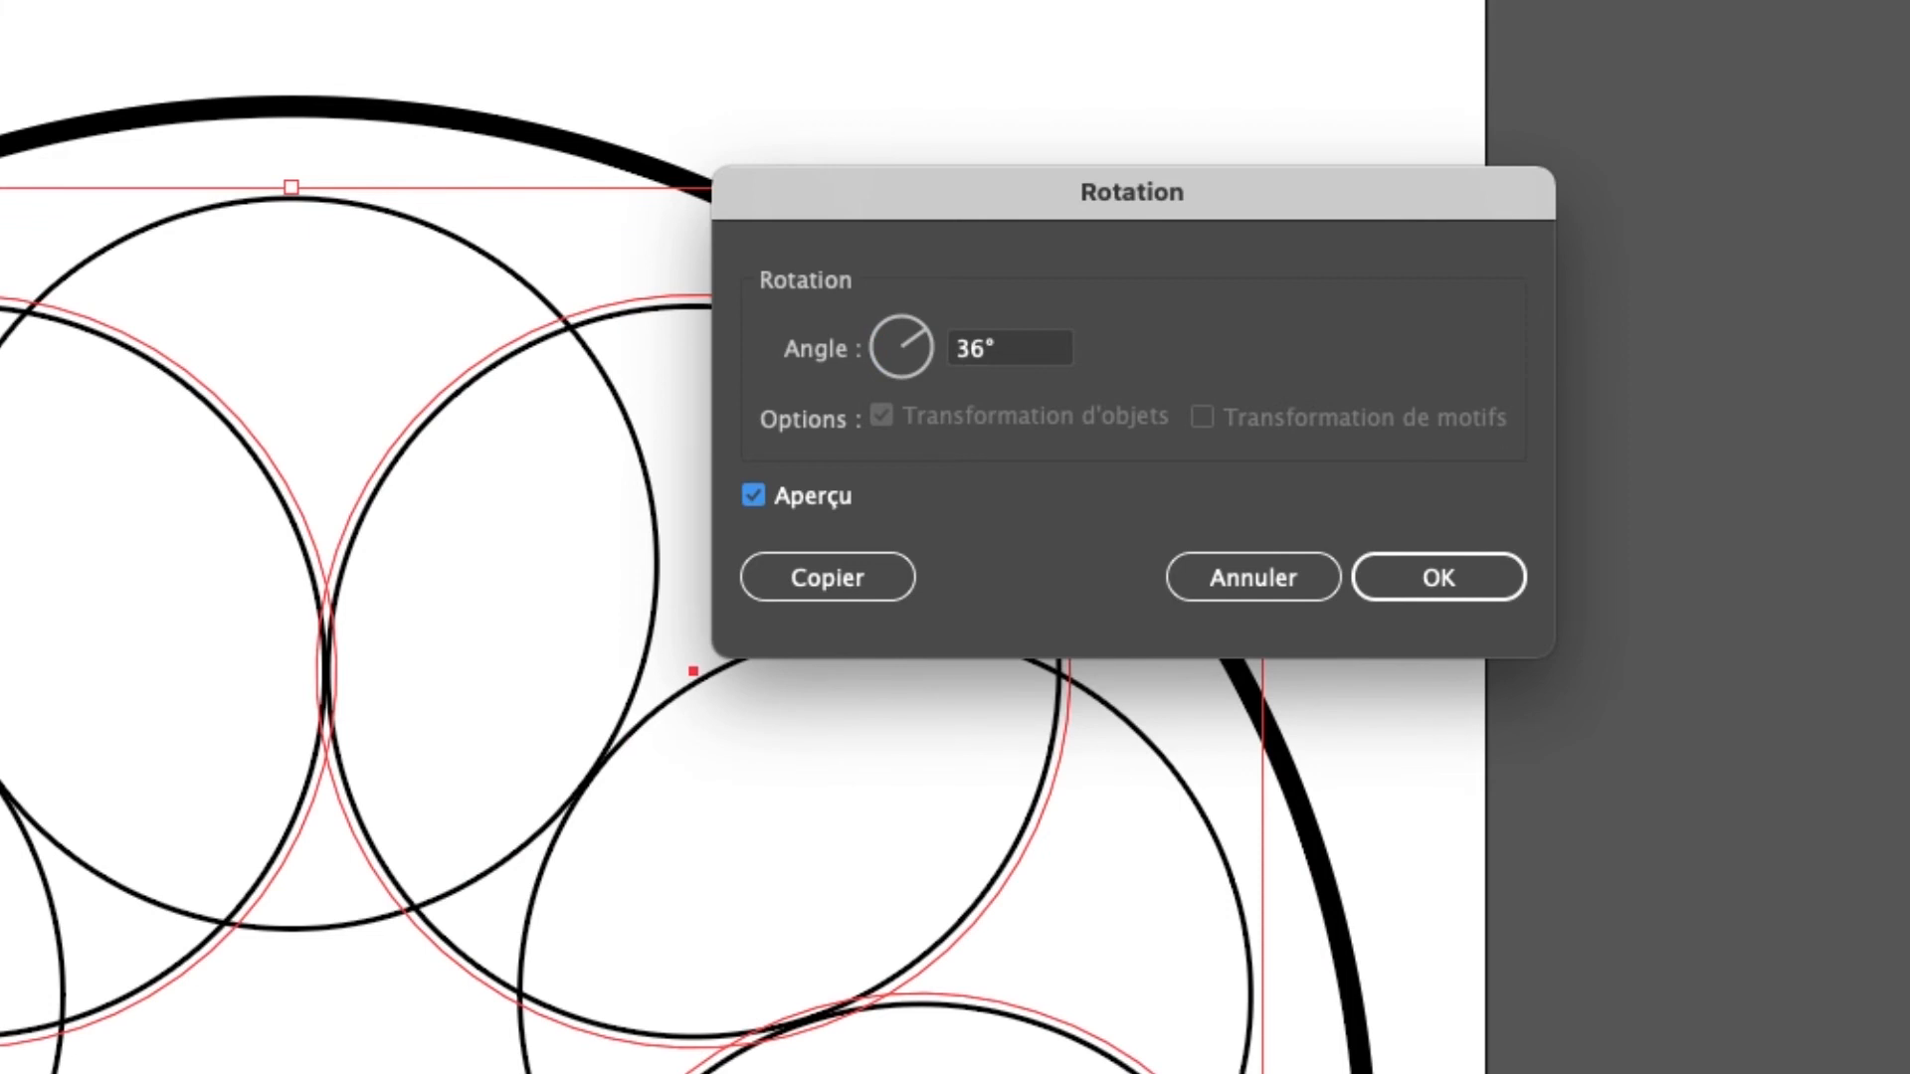
{"action": "left_click", "coordinate": [1438, 577]}
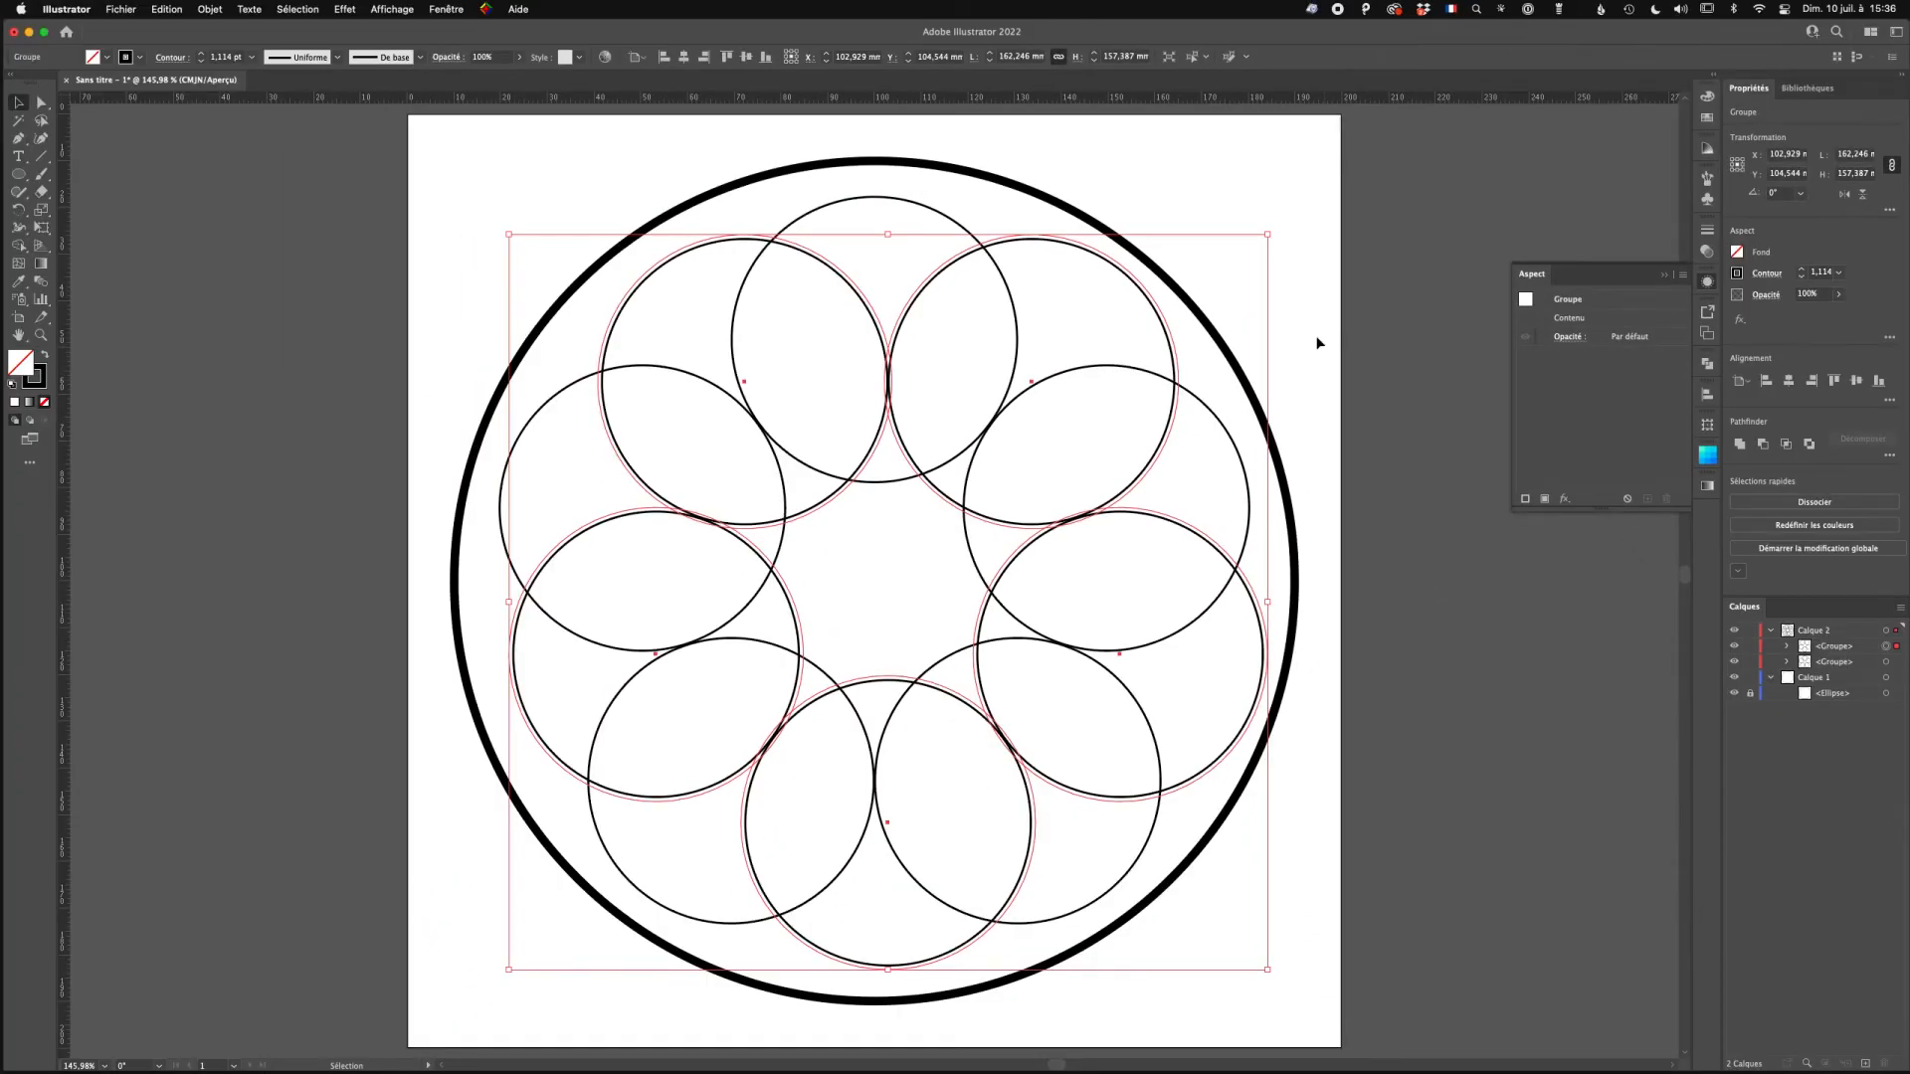
{"action": "left_click", "coordinate": [1318, 343]}
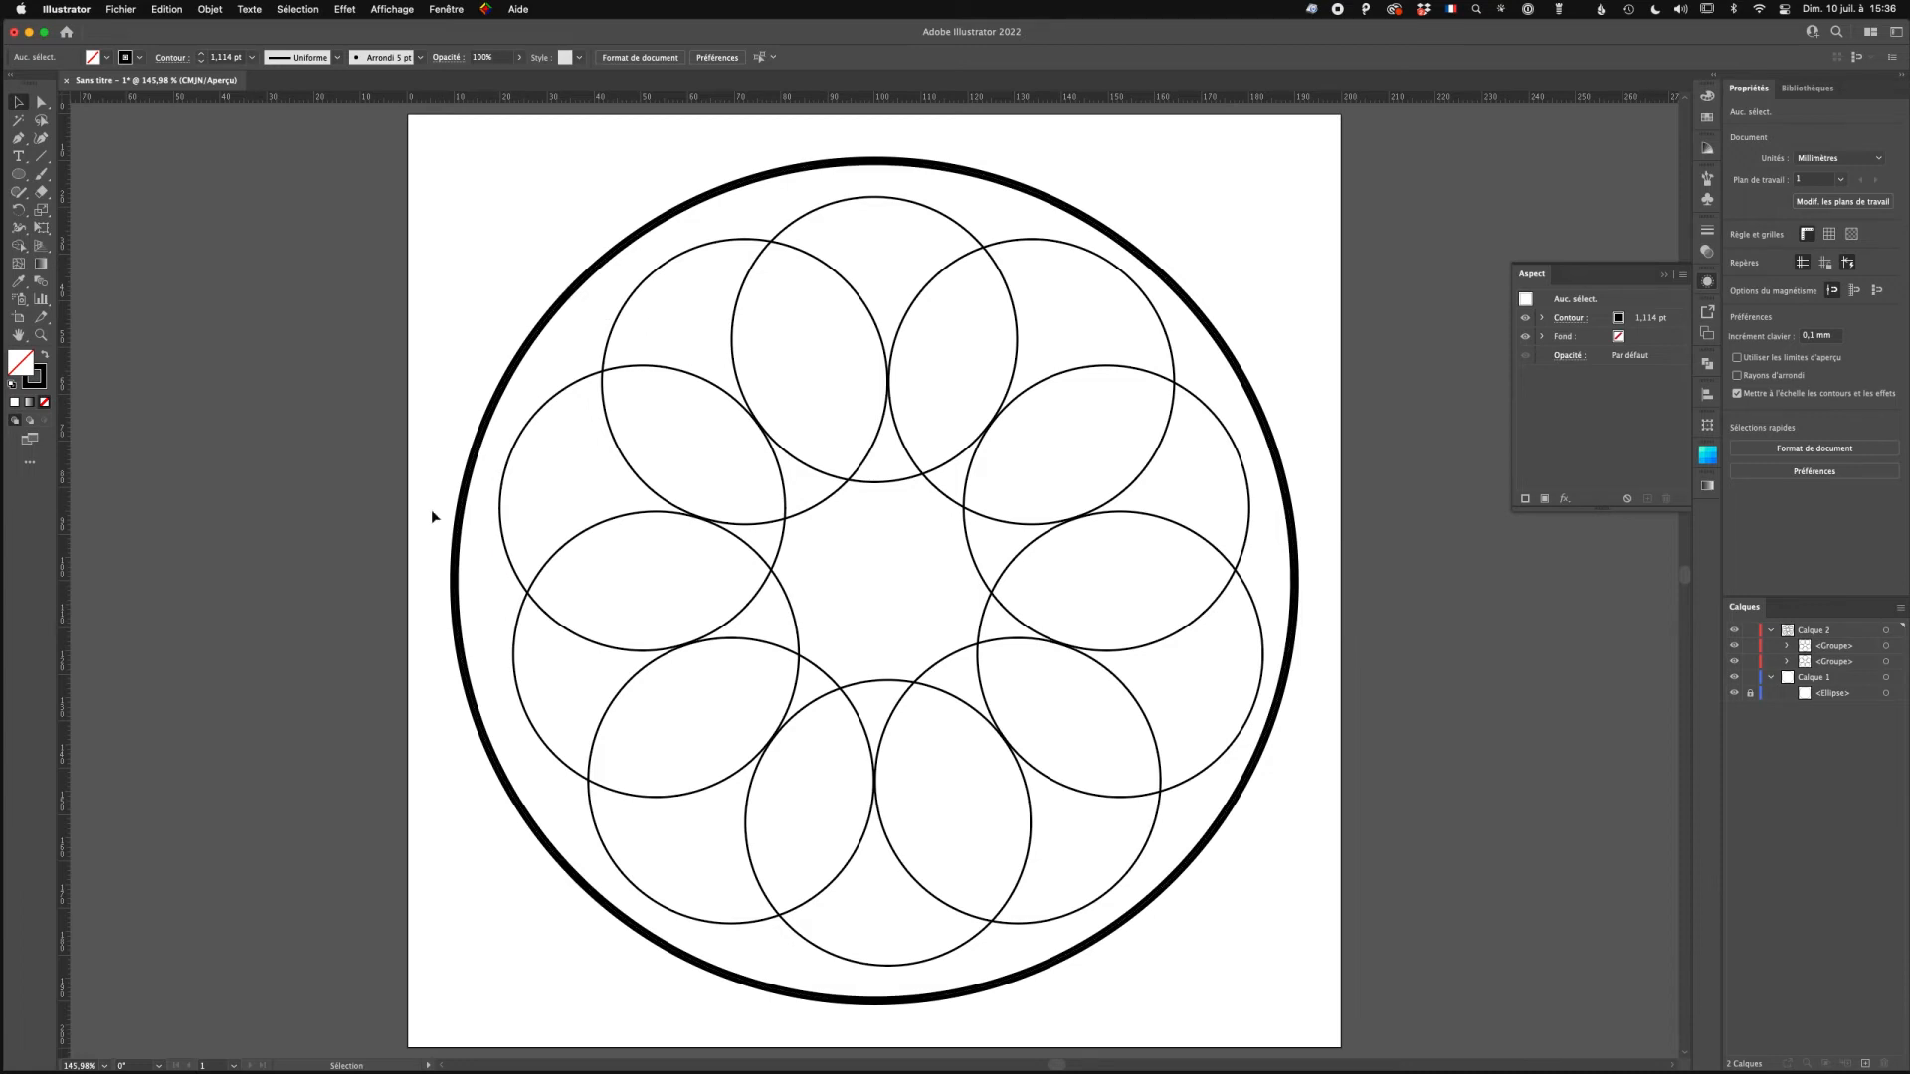
{"action": "left_click_drag", "start_coordinate": [445, 207], "coordinate": [1300, 1014]}
{"action": "left_click", "coordinate": [18, 245]}
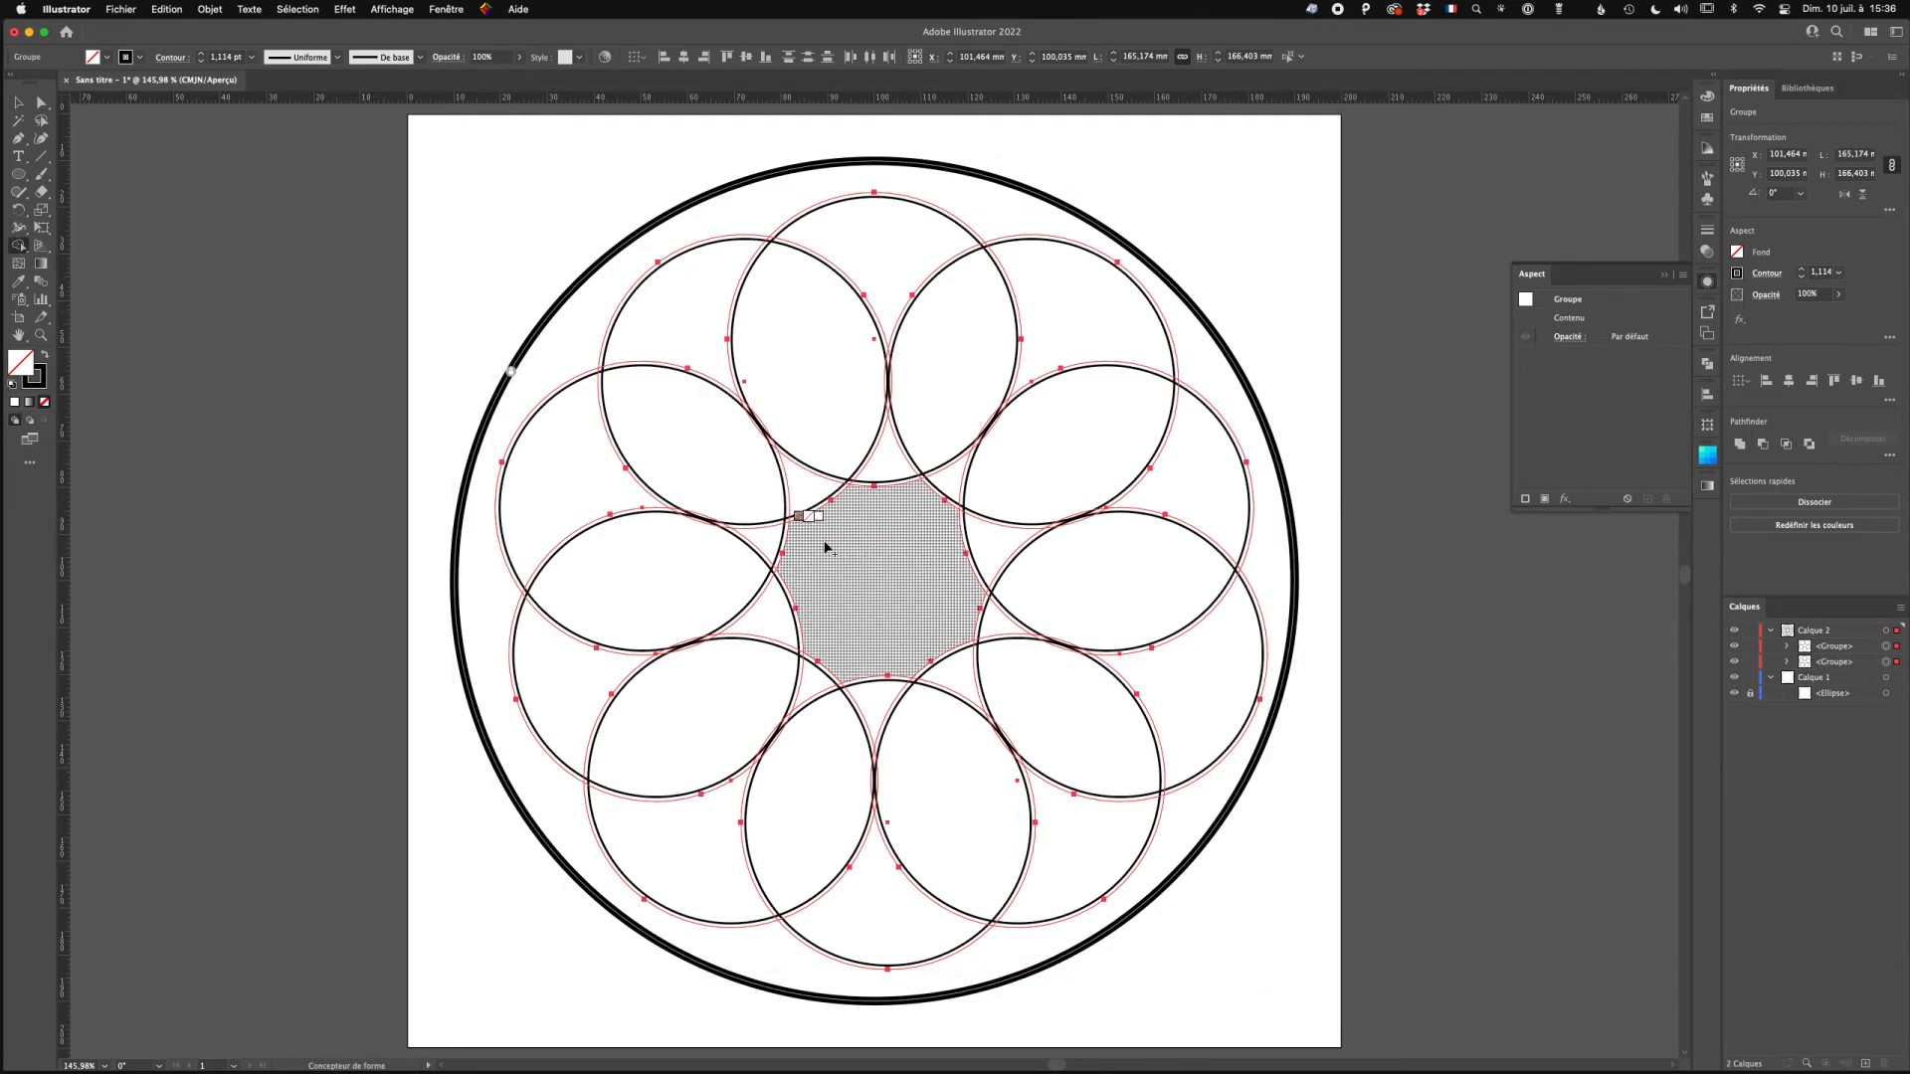
{"action": "key", "text": "v"}
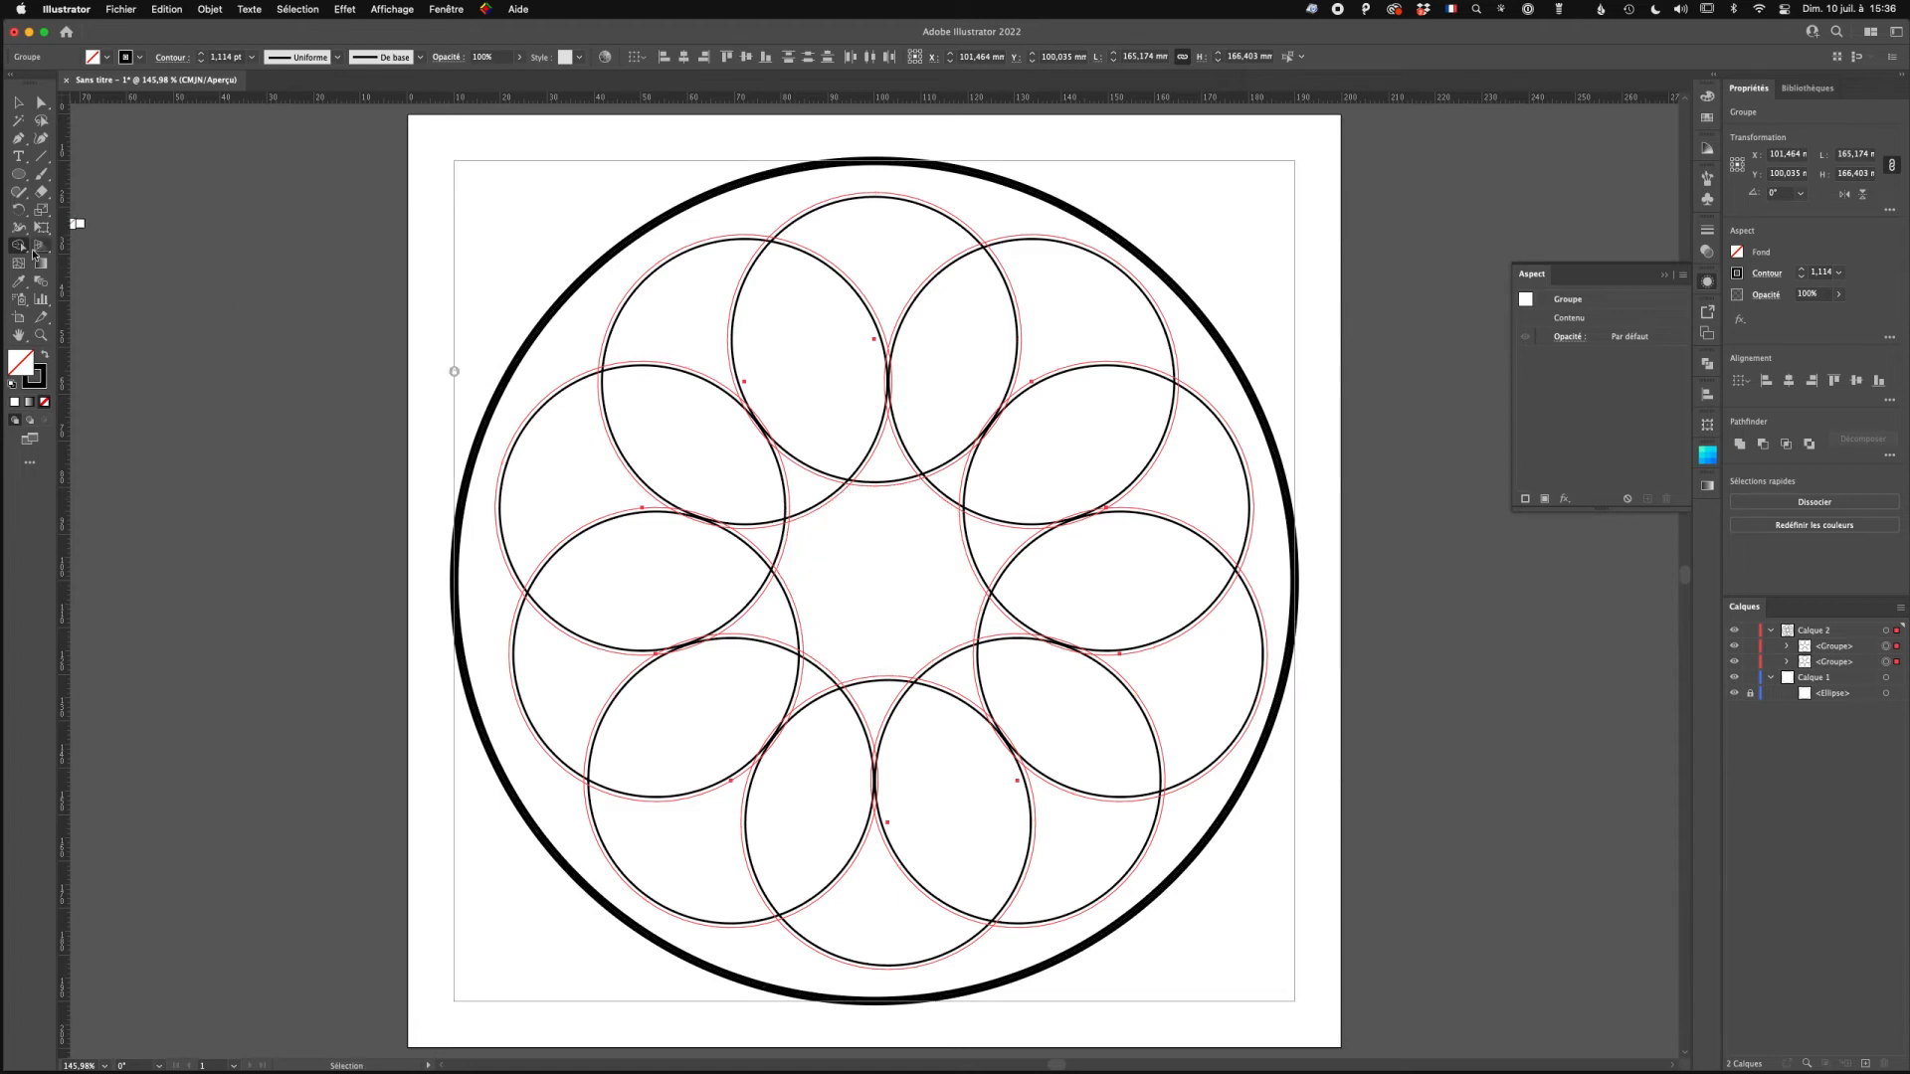
{"action": "left_click", "coordinate": [18, 102]}
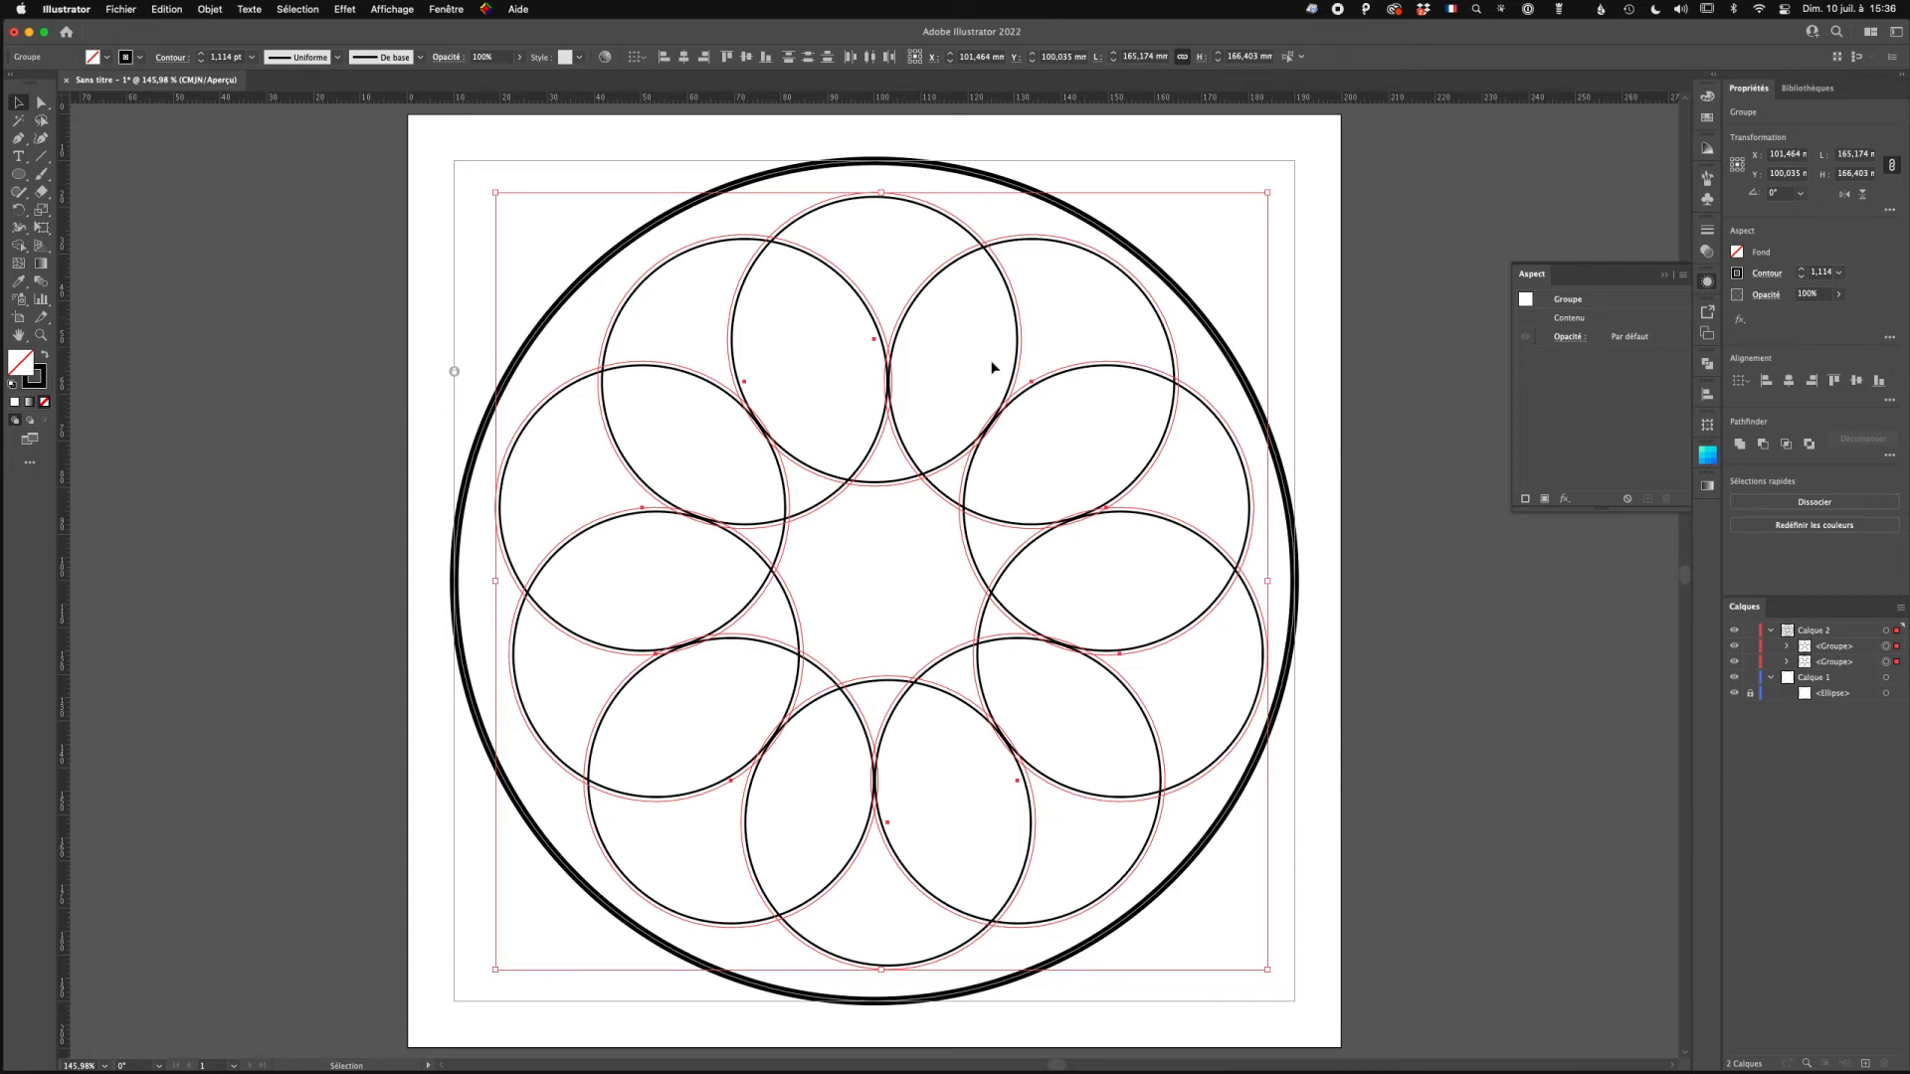
{"action": "left_click", "coordinate": [243, 243]}
Isolate the topmost small circle inside its group, check its Transformation effect settings, and exit isolation without changes.
{"action": "left_click", "coordinate": [913, 202]}
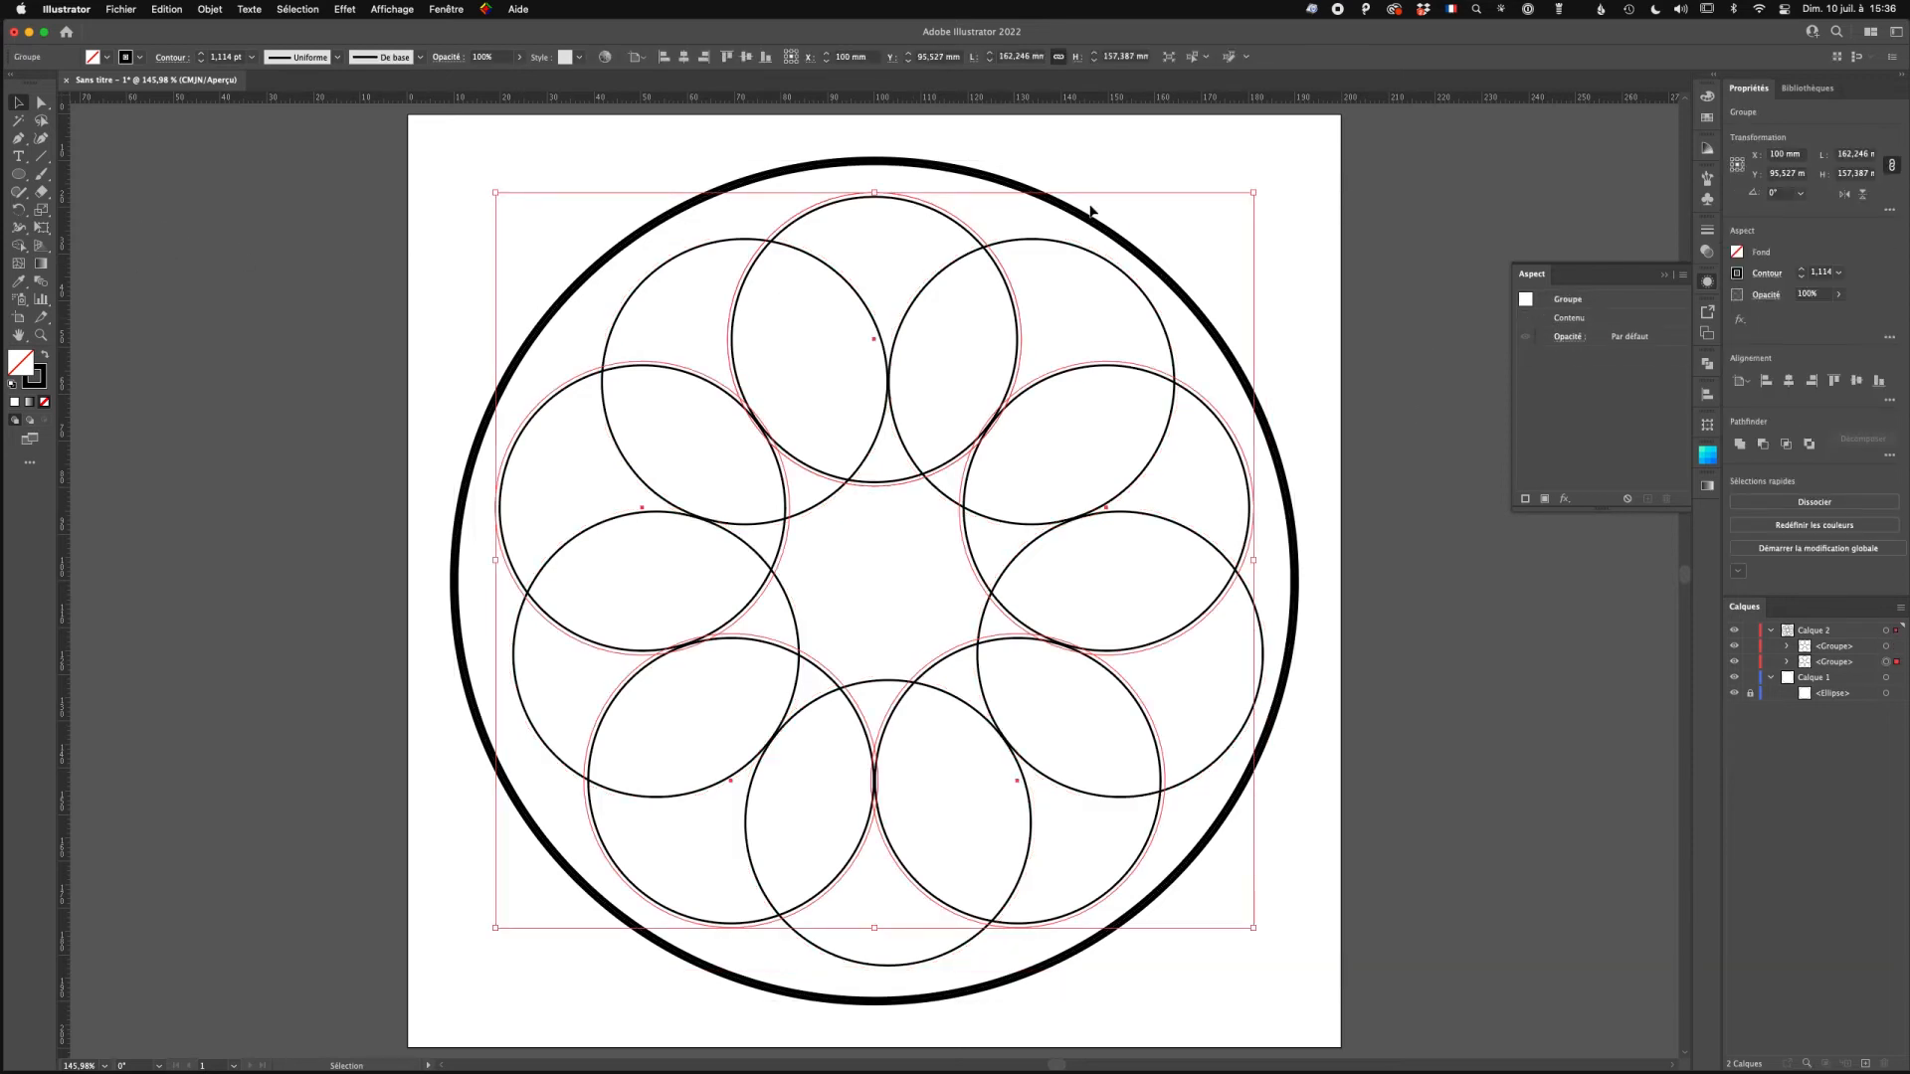
{"action": "double_click", "coordinate": [897, 206]}
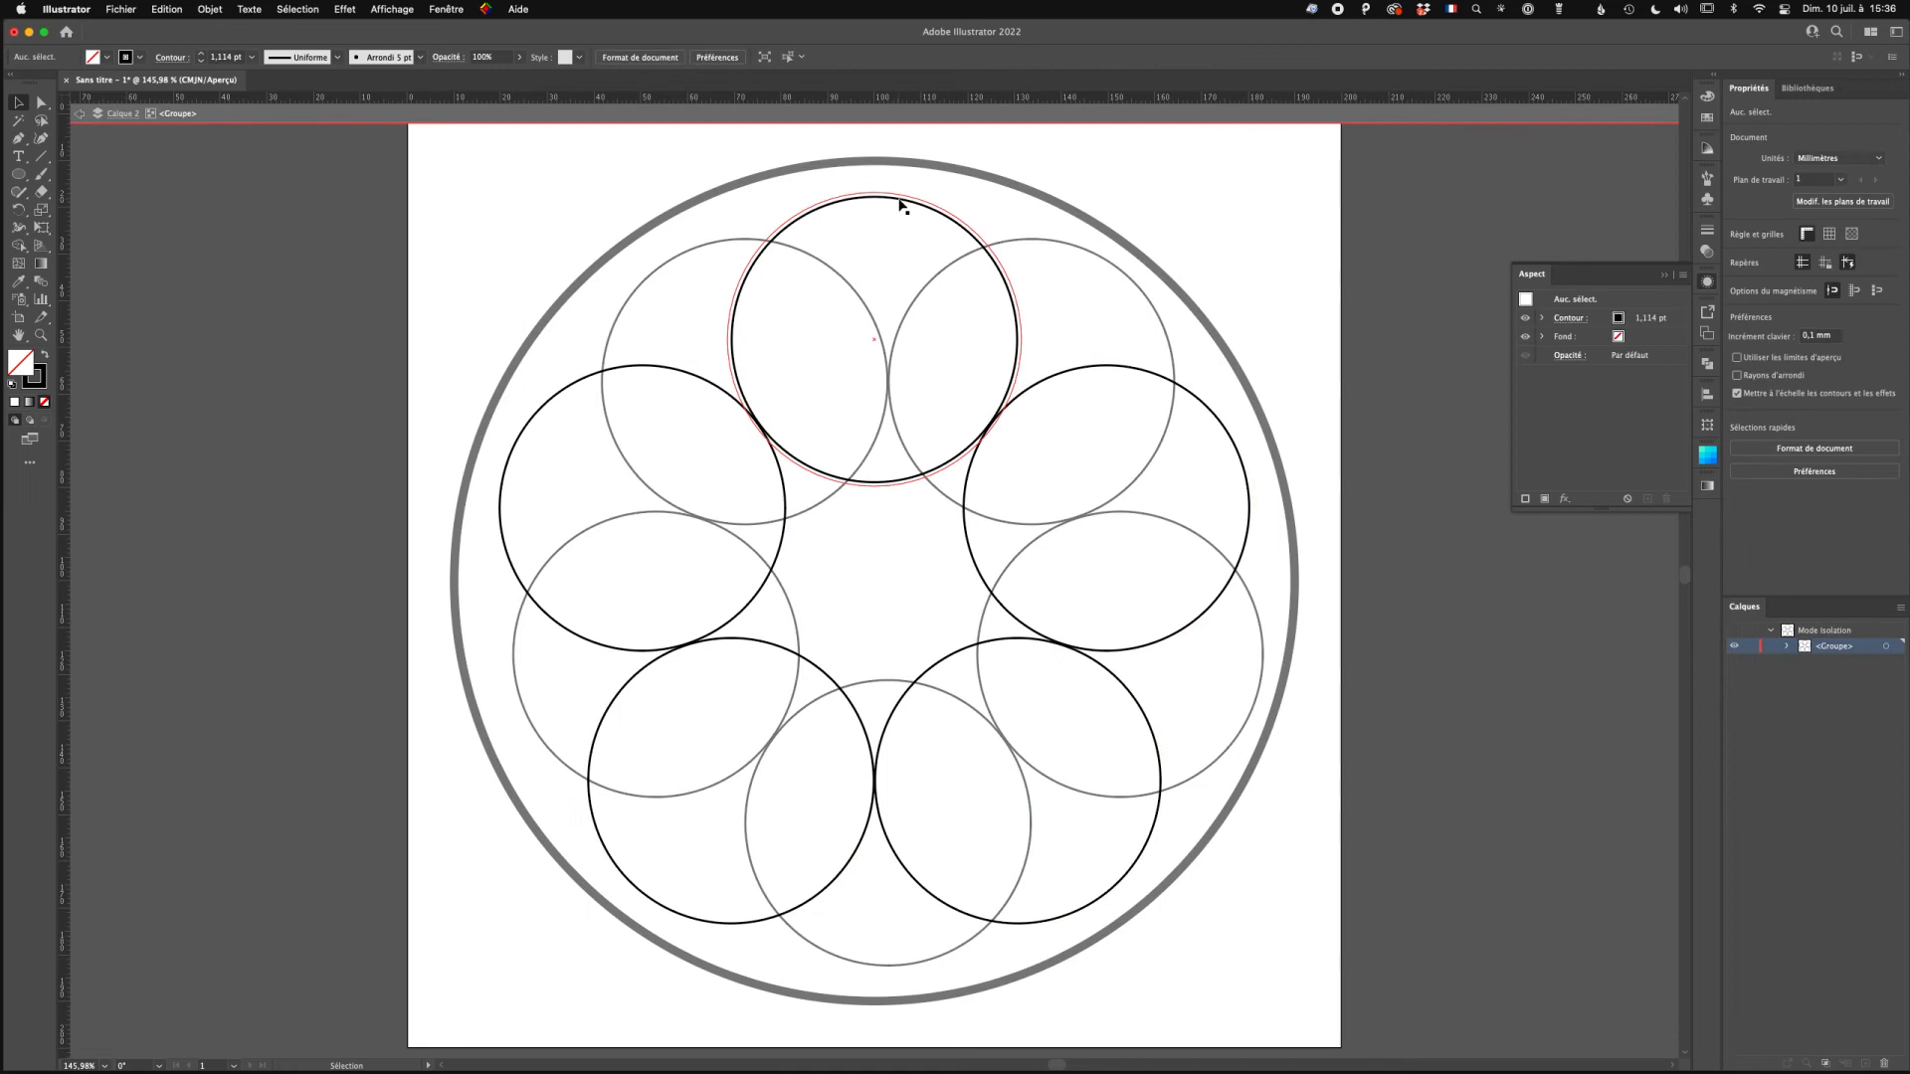
{"action": "double_click", "coordinate": [901, 204]}
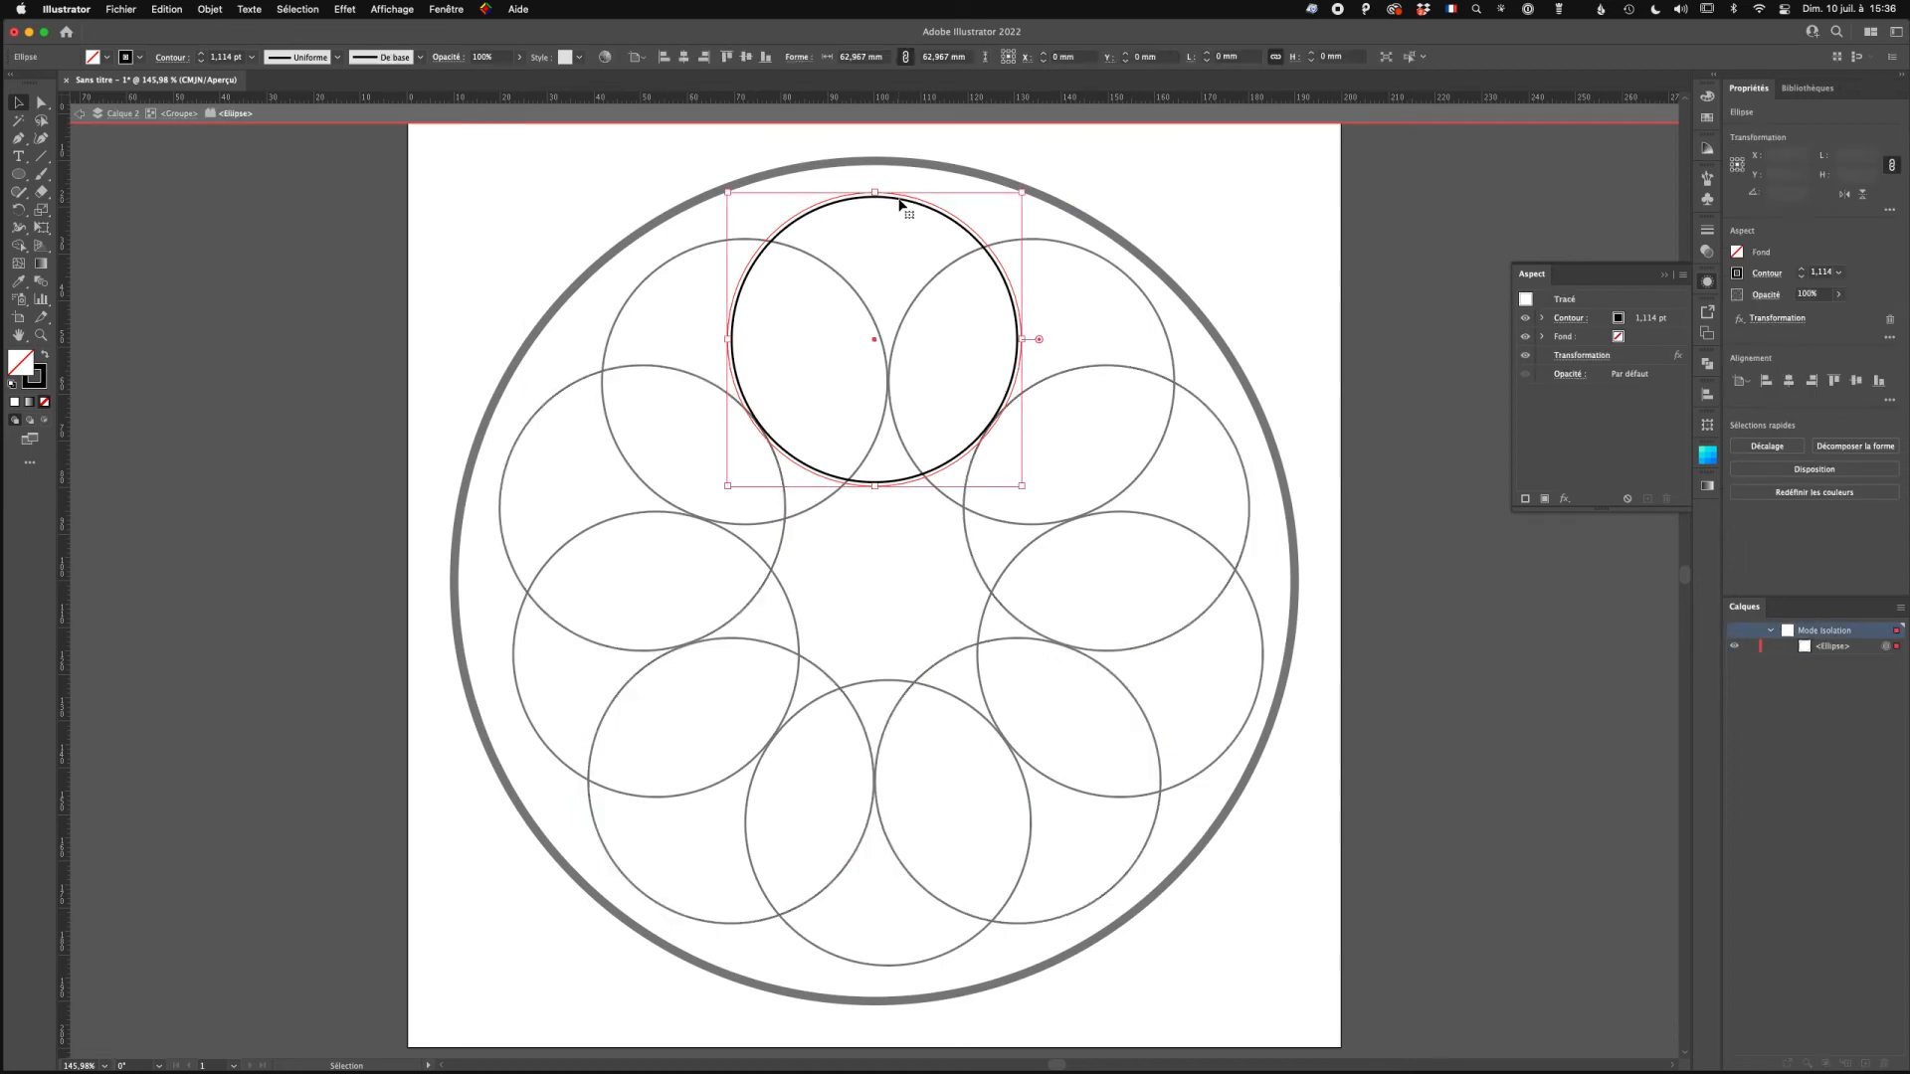
{"action": "left_click", "coordinate": [1588, 357]}
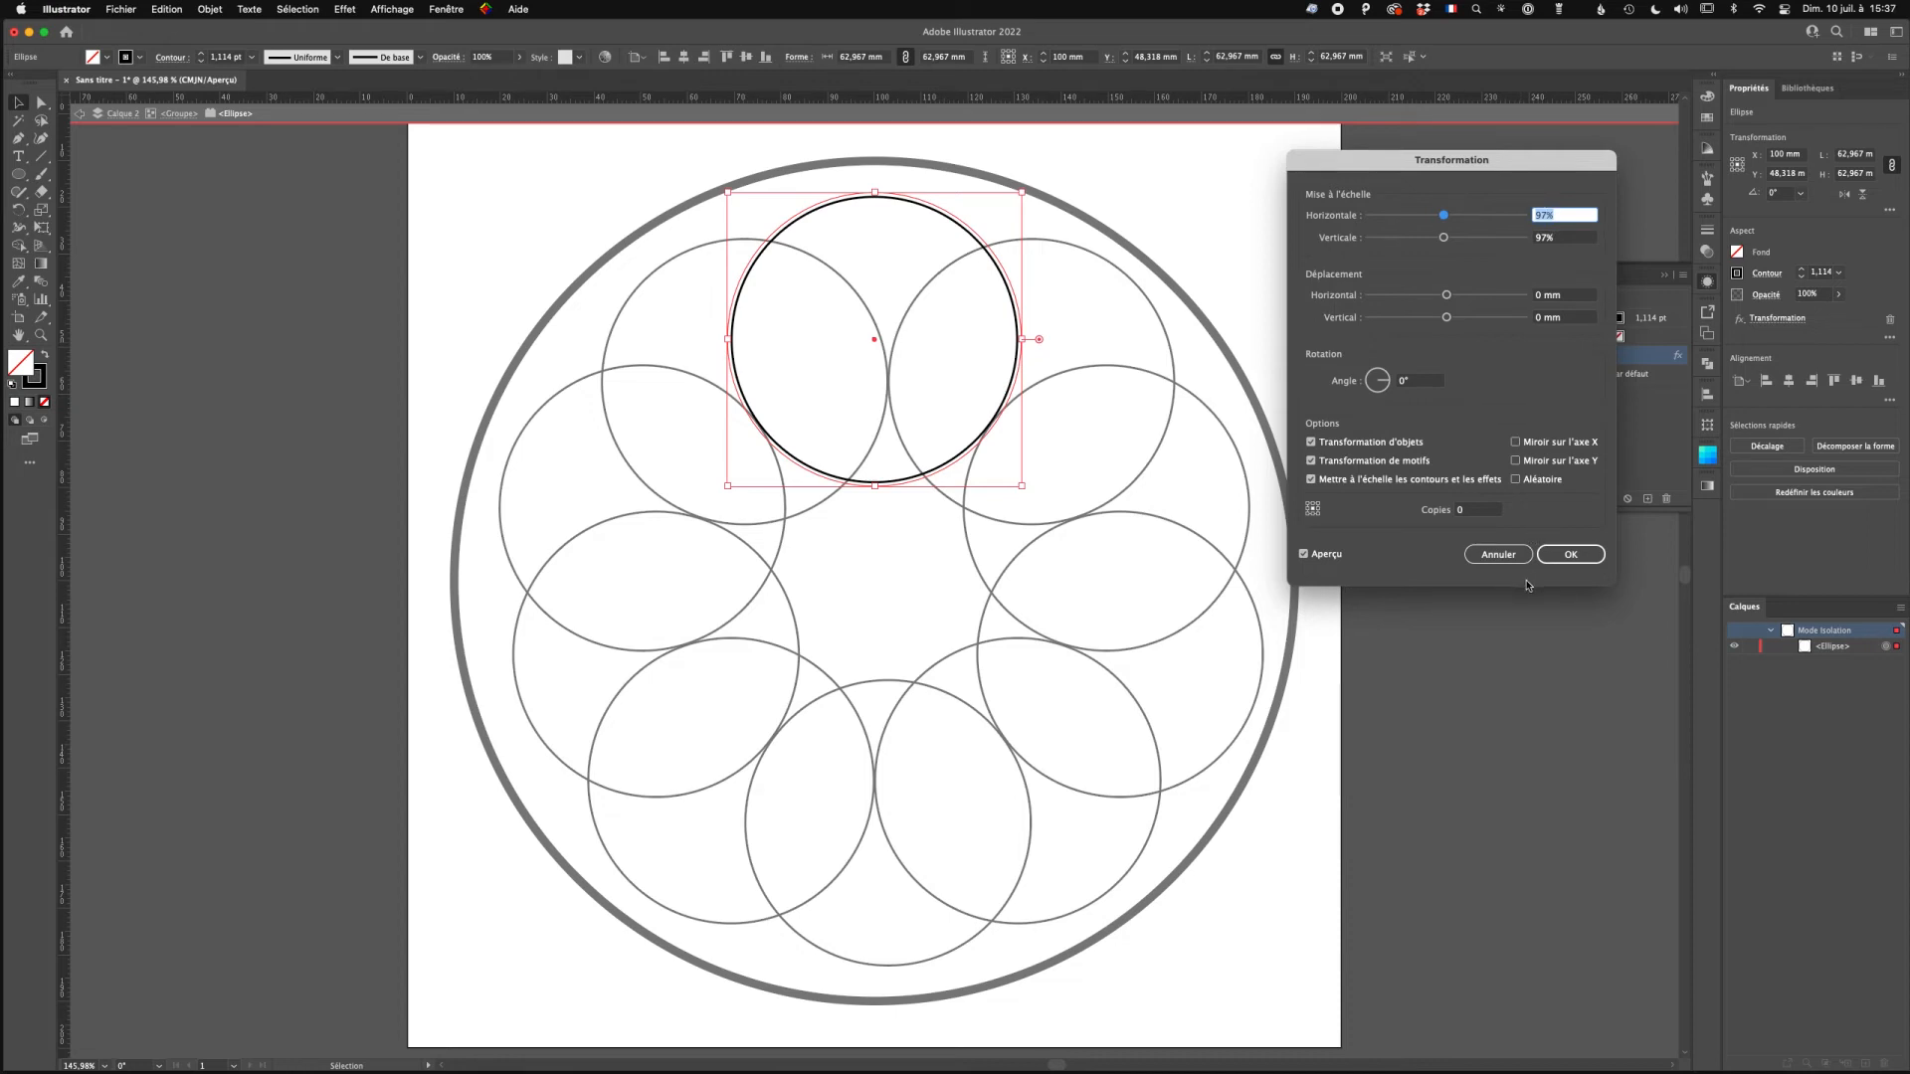
{"action": "left_click", "coordinate": [1498, 555]}
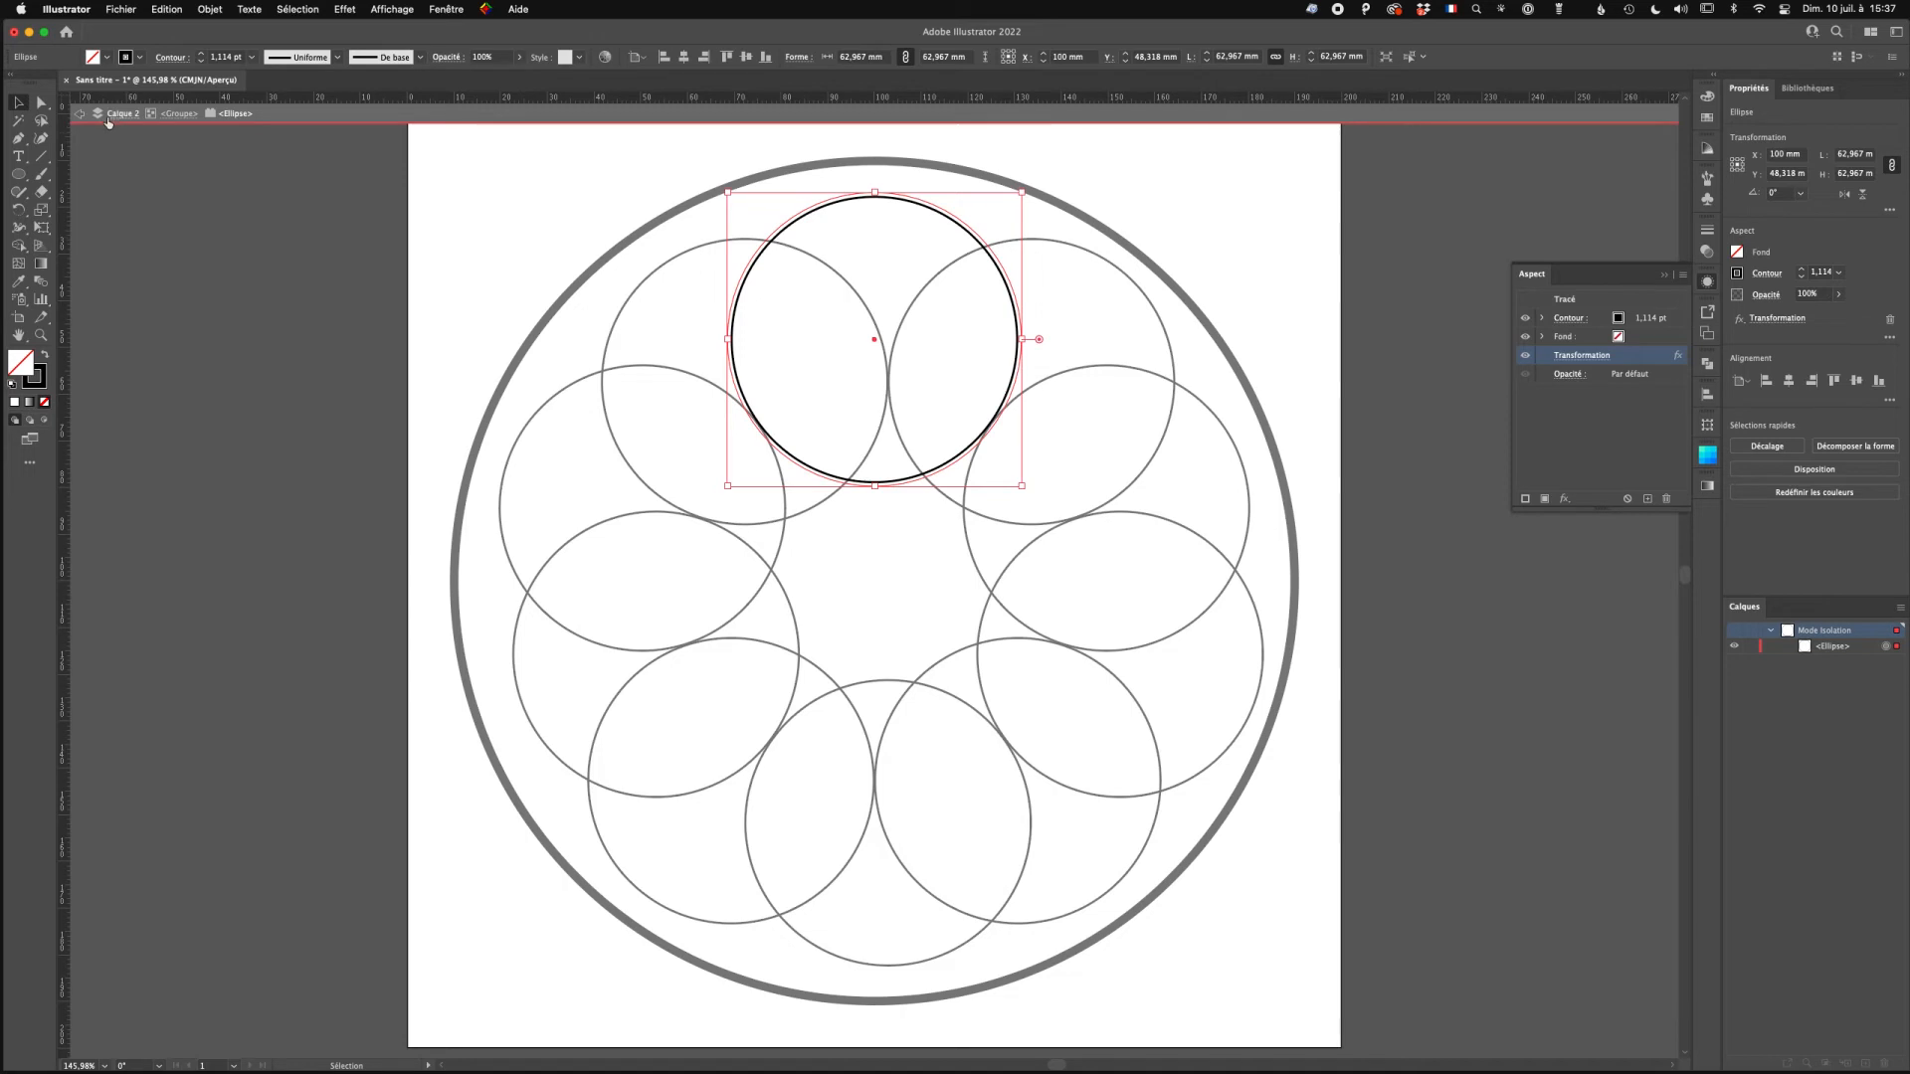
{"action": "double_click", "coordinate": [253, 330]}
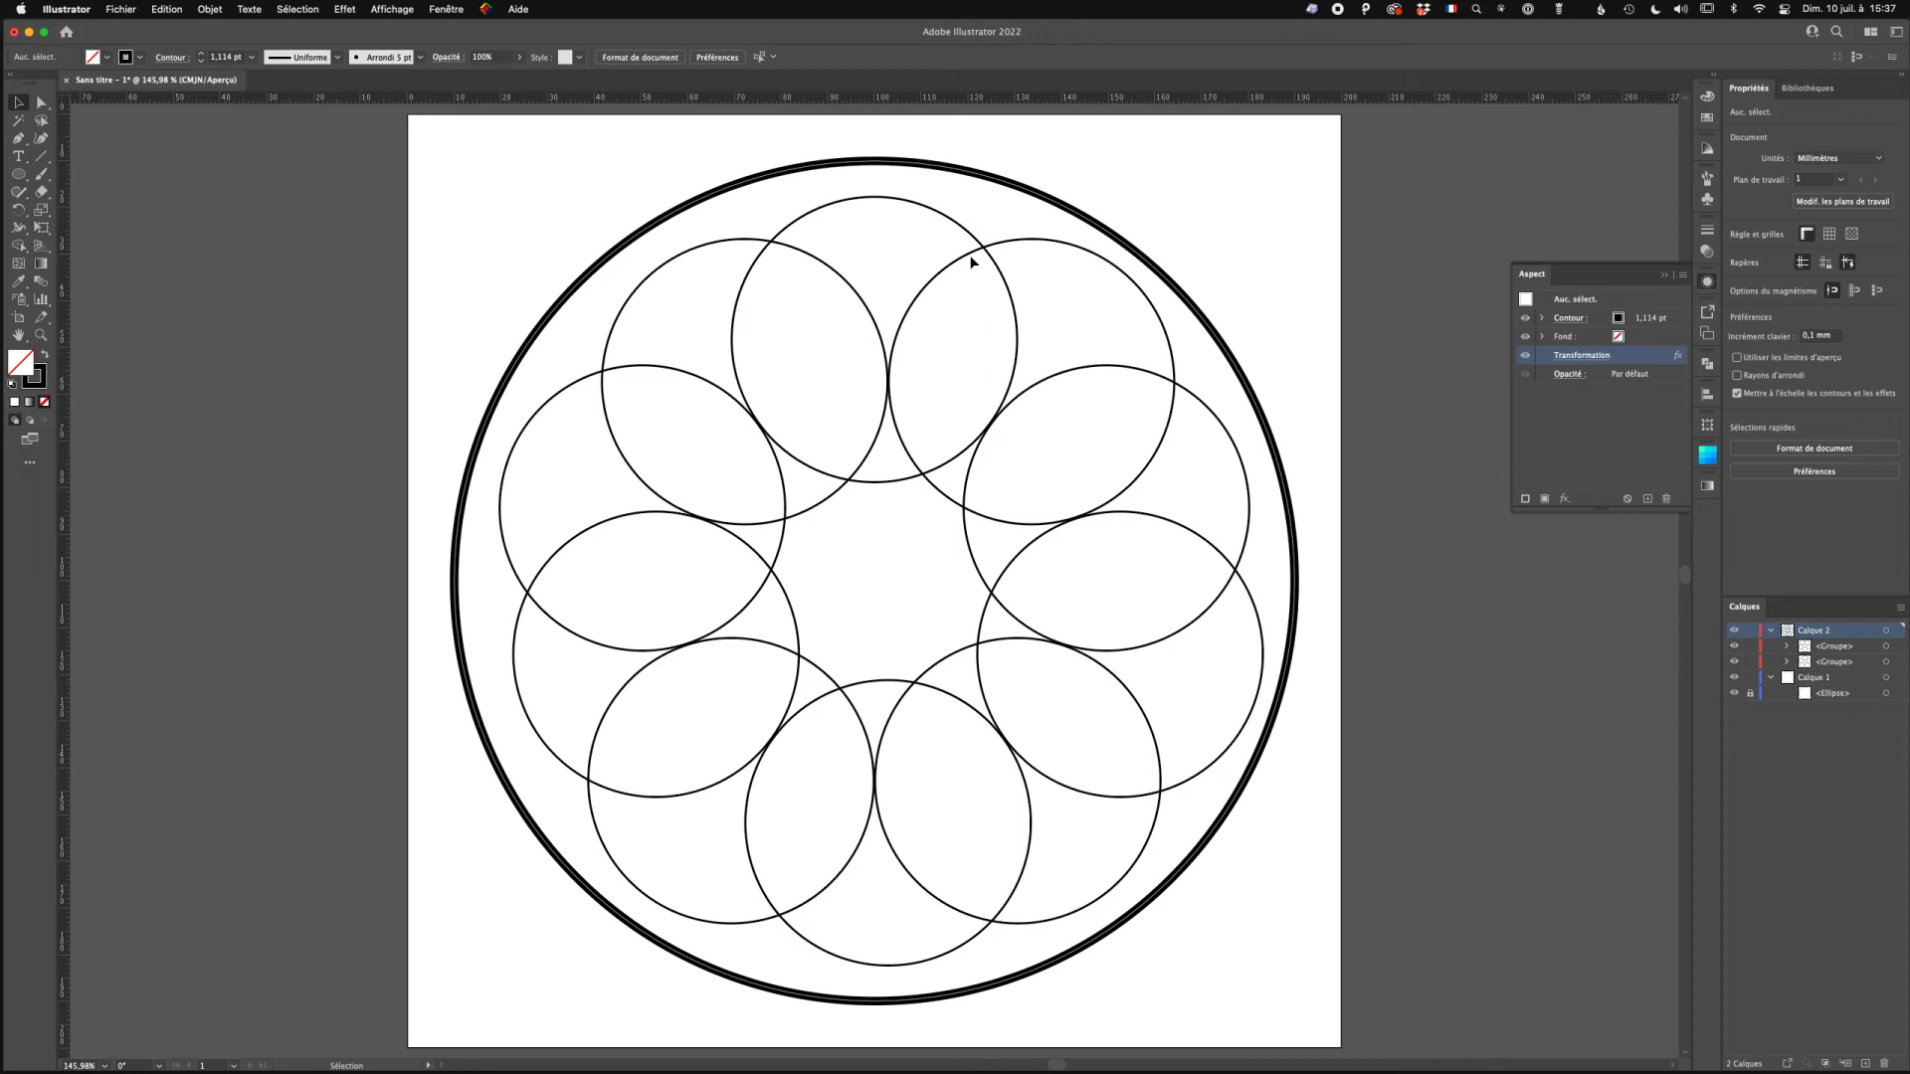
Select both circle groups and expand their appearance to turn the Transformation effect into real geometry.
{"action": "left_click_drag", "start_coordinate": [425, 221], "coordinate": [1268, 949]}
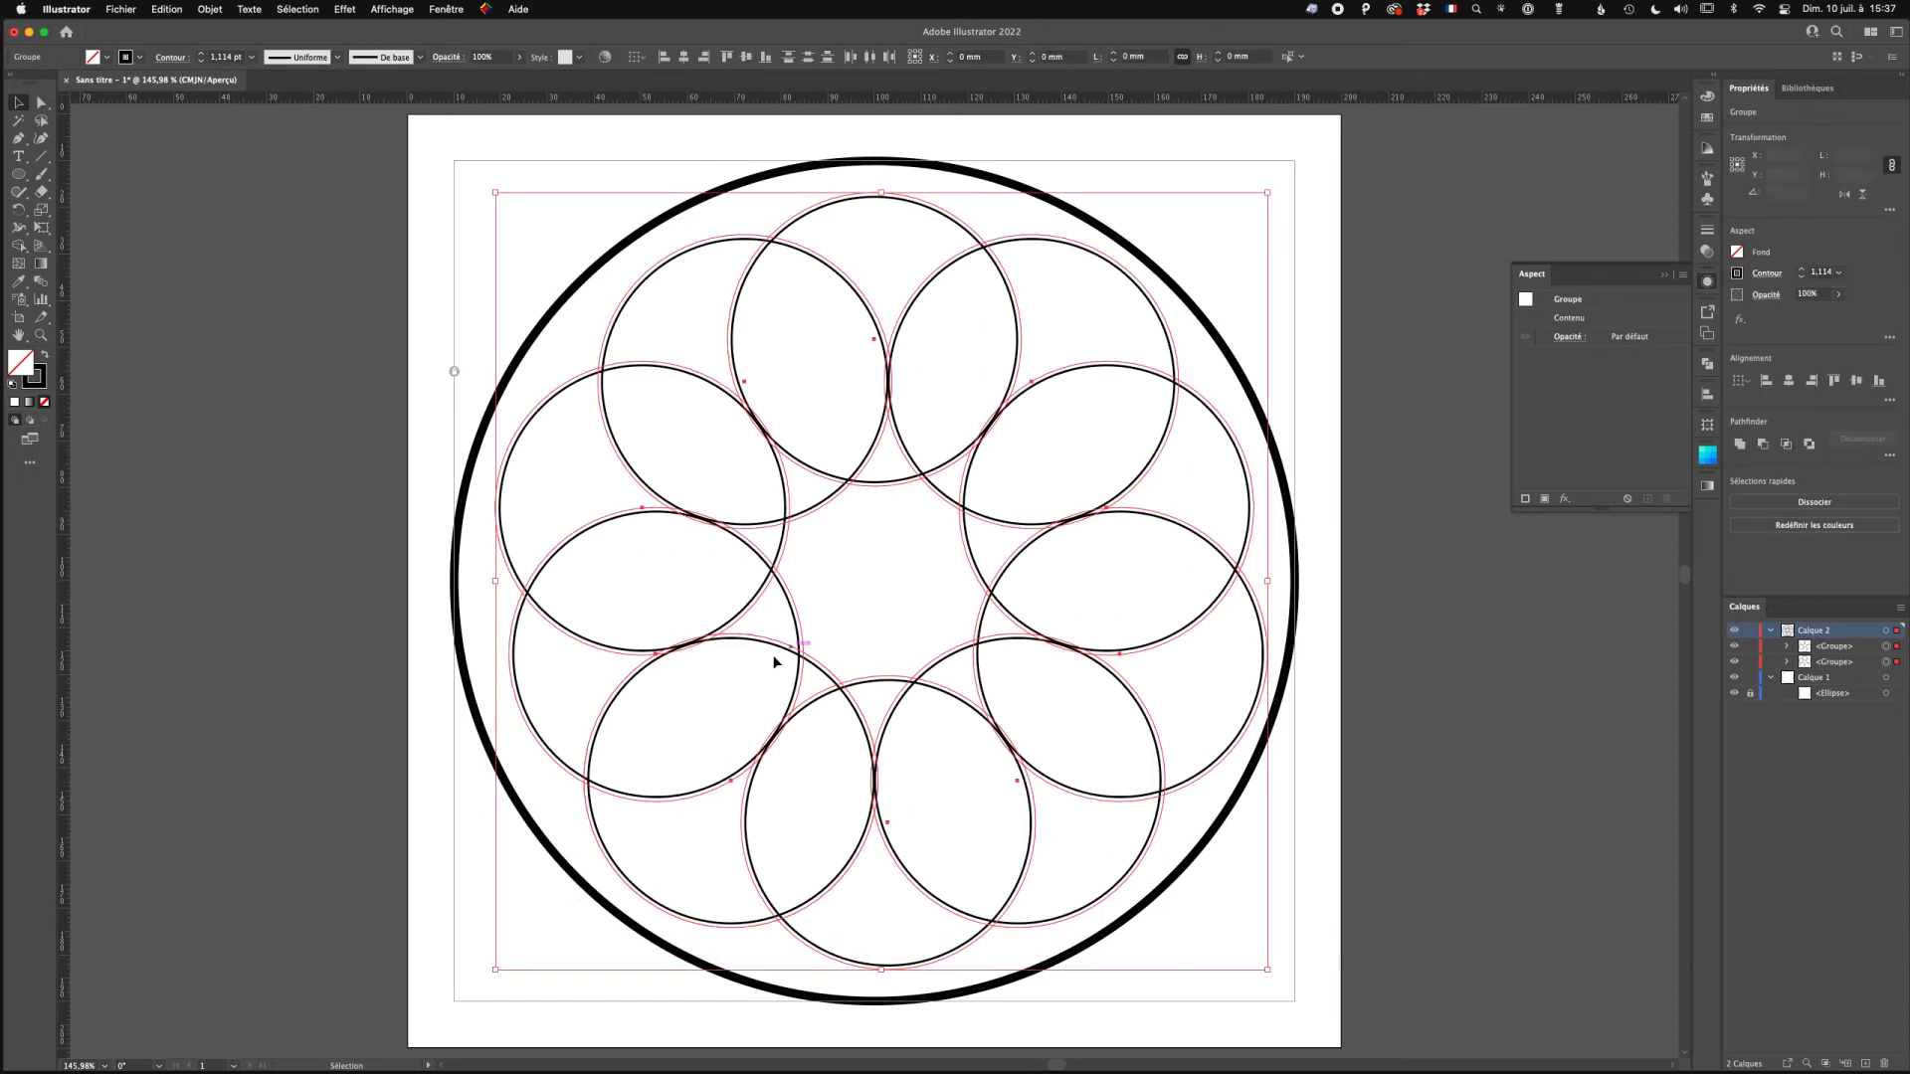
{"action": "left_click", "coordinate": [209, 9]}
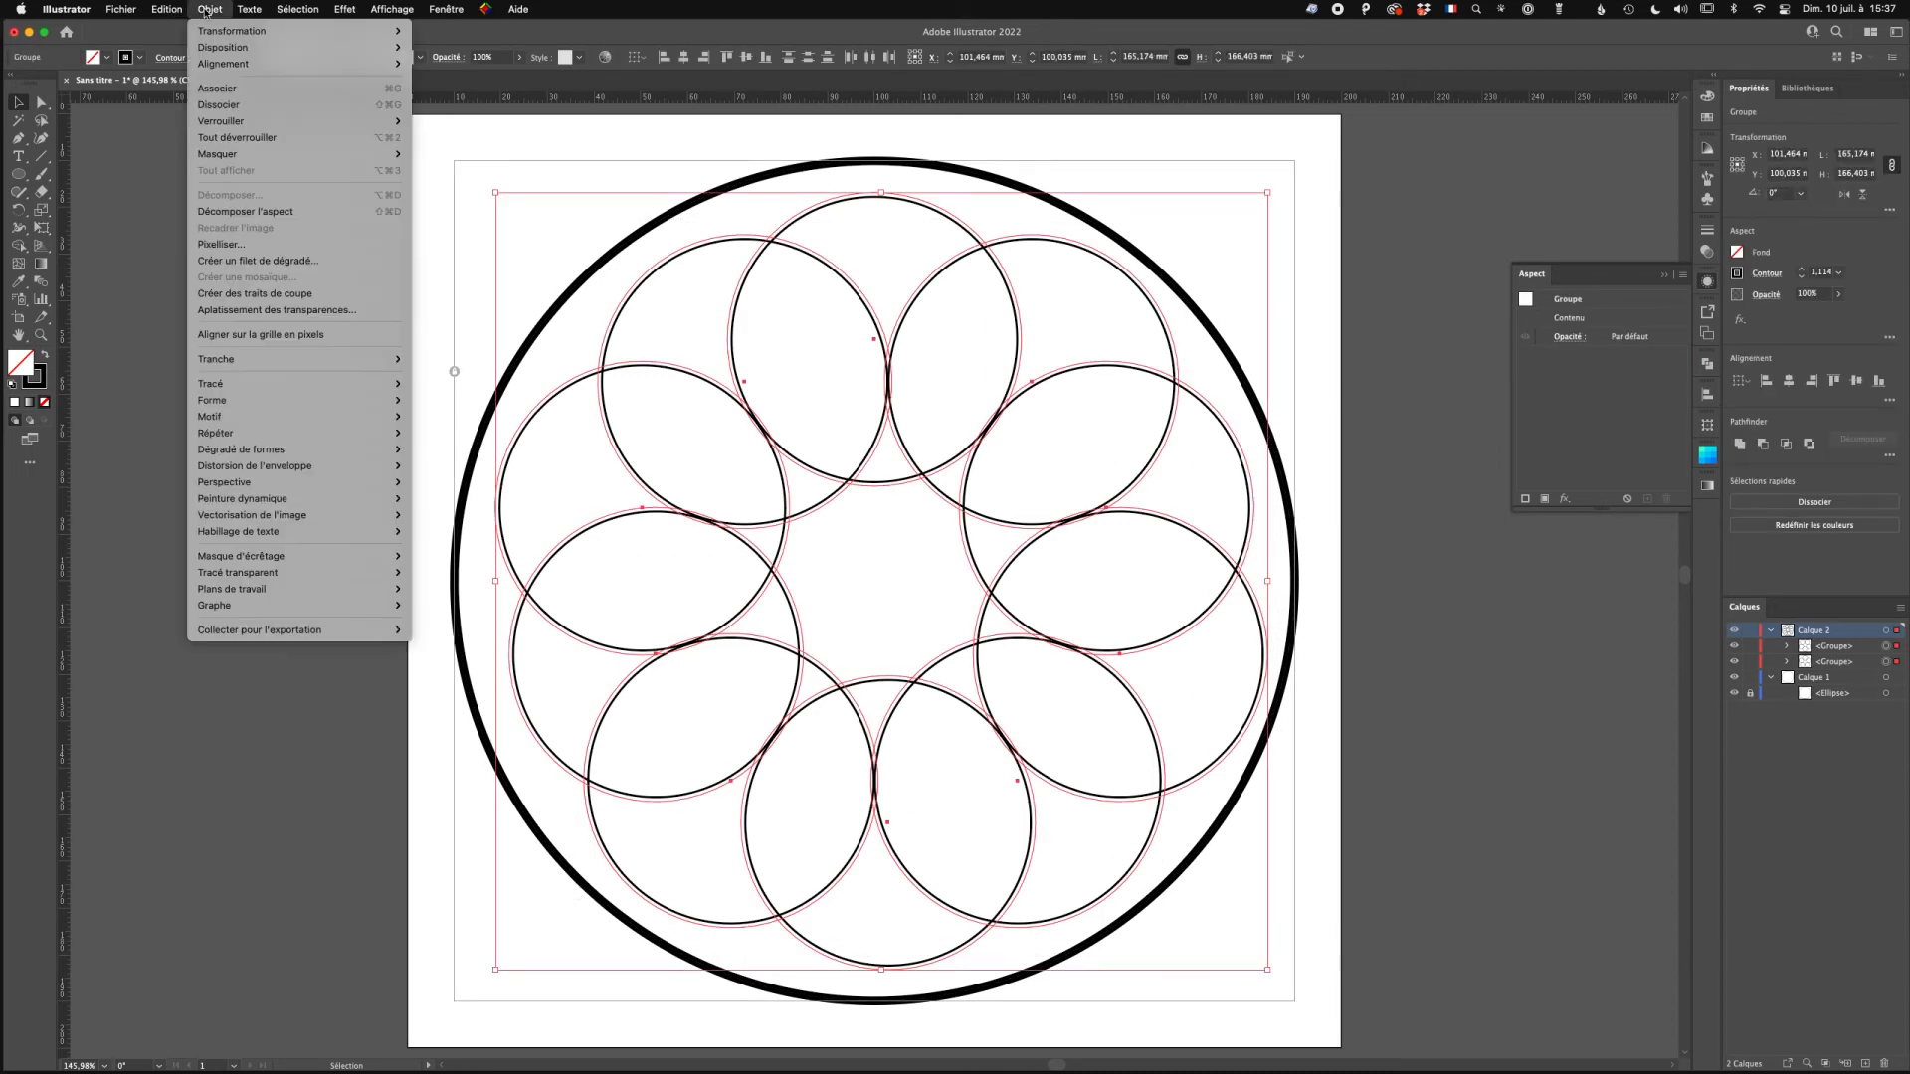
{"action": "left_click", "coordinate": [227, 212]}
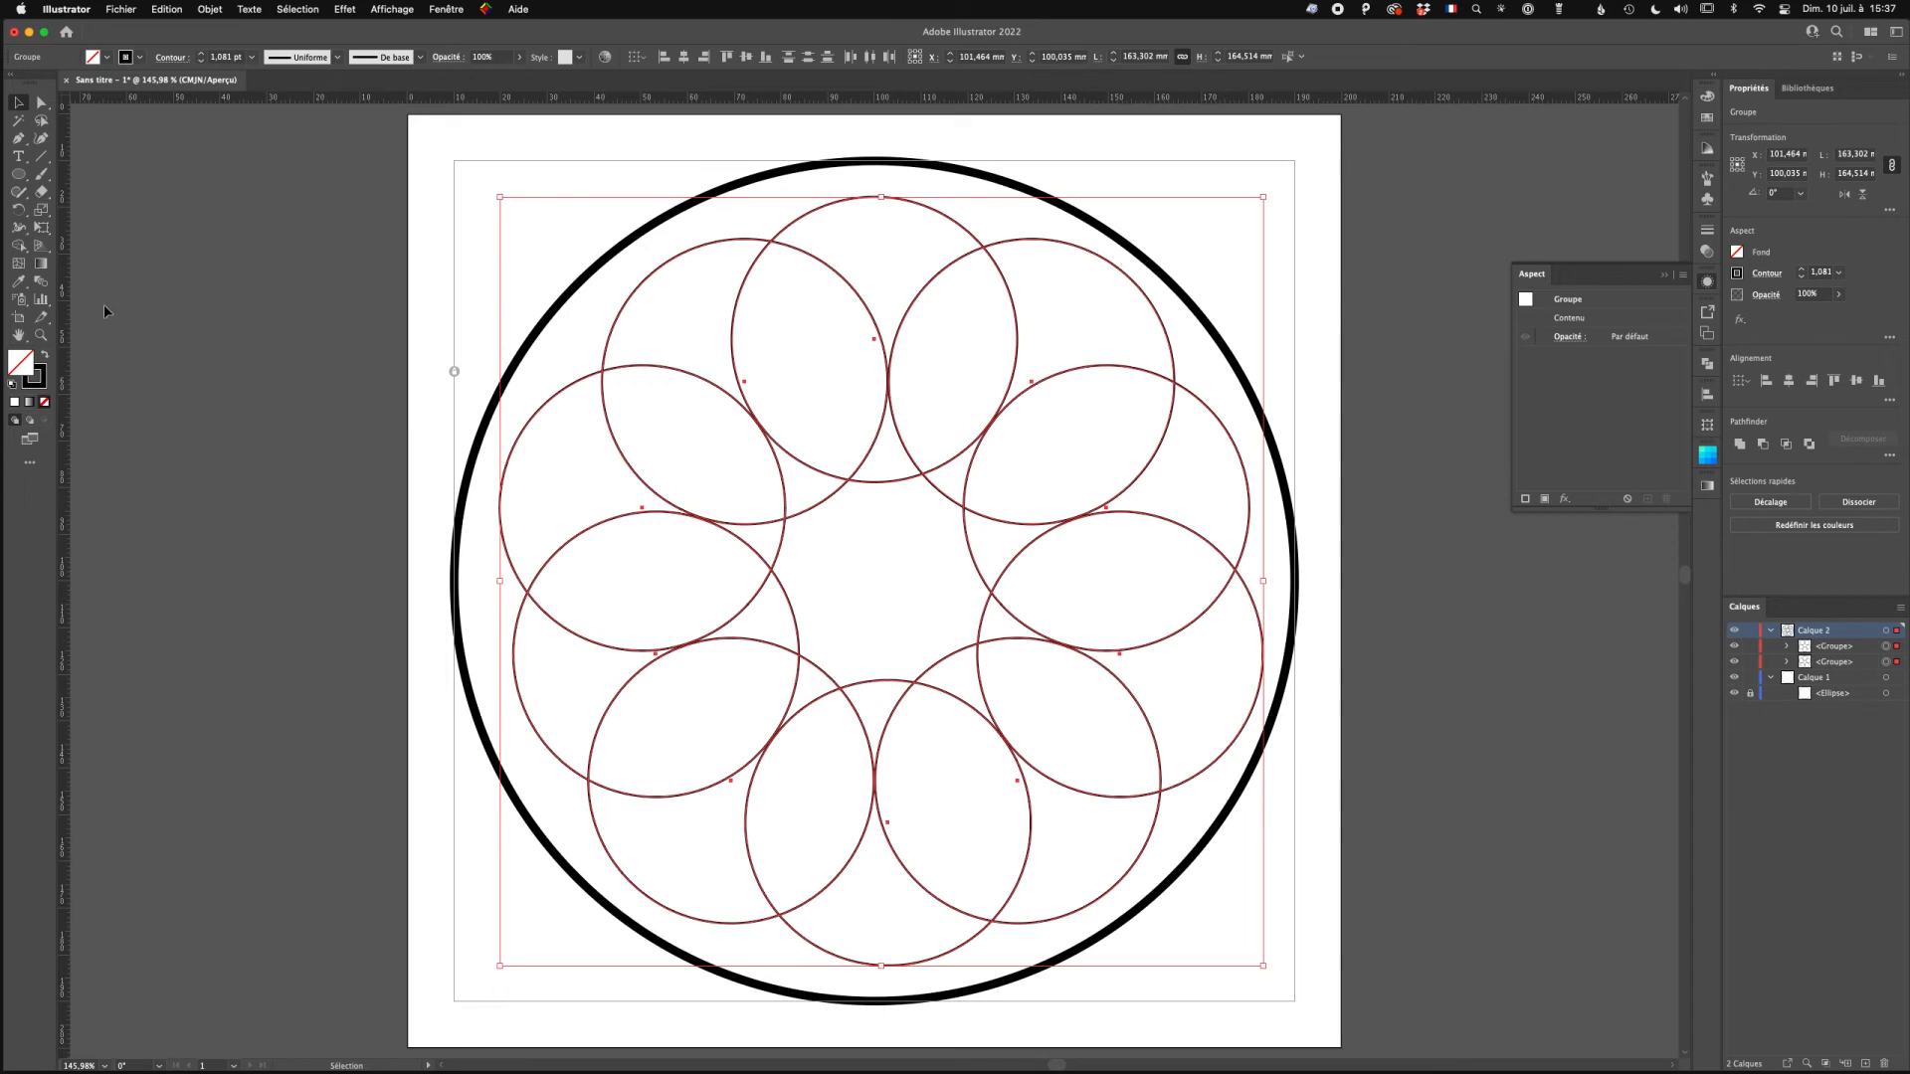
Activate the Shape Builder tool on the two expanded groups and set the fill colour to black.
{"action": "left_click", "coordinate": [18, 249]}
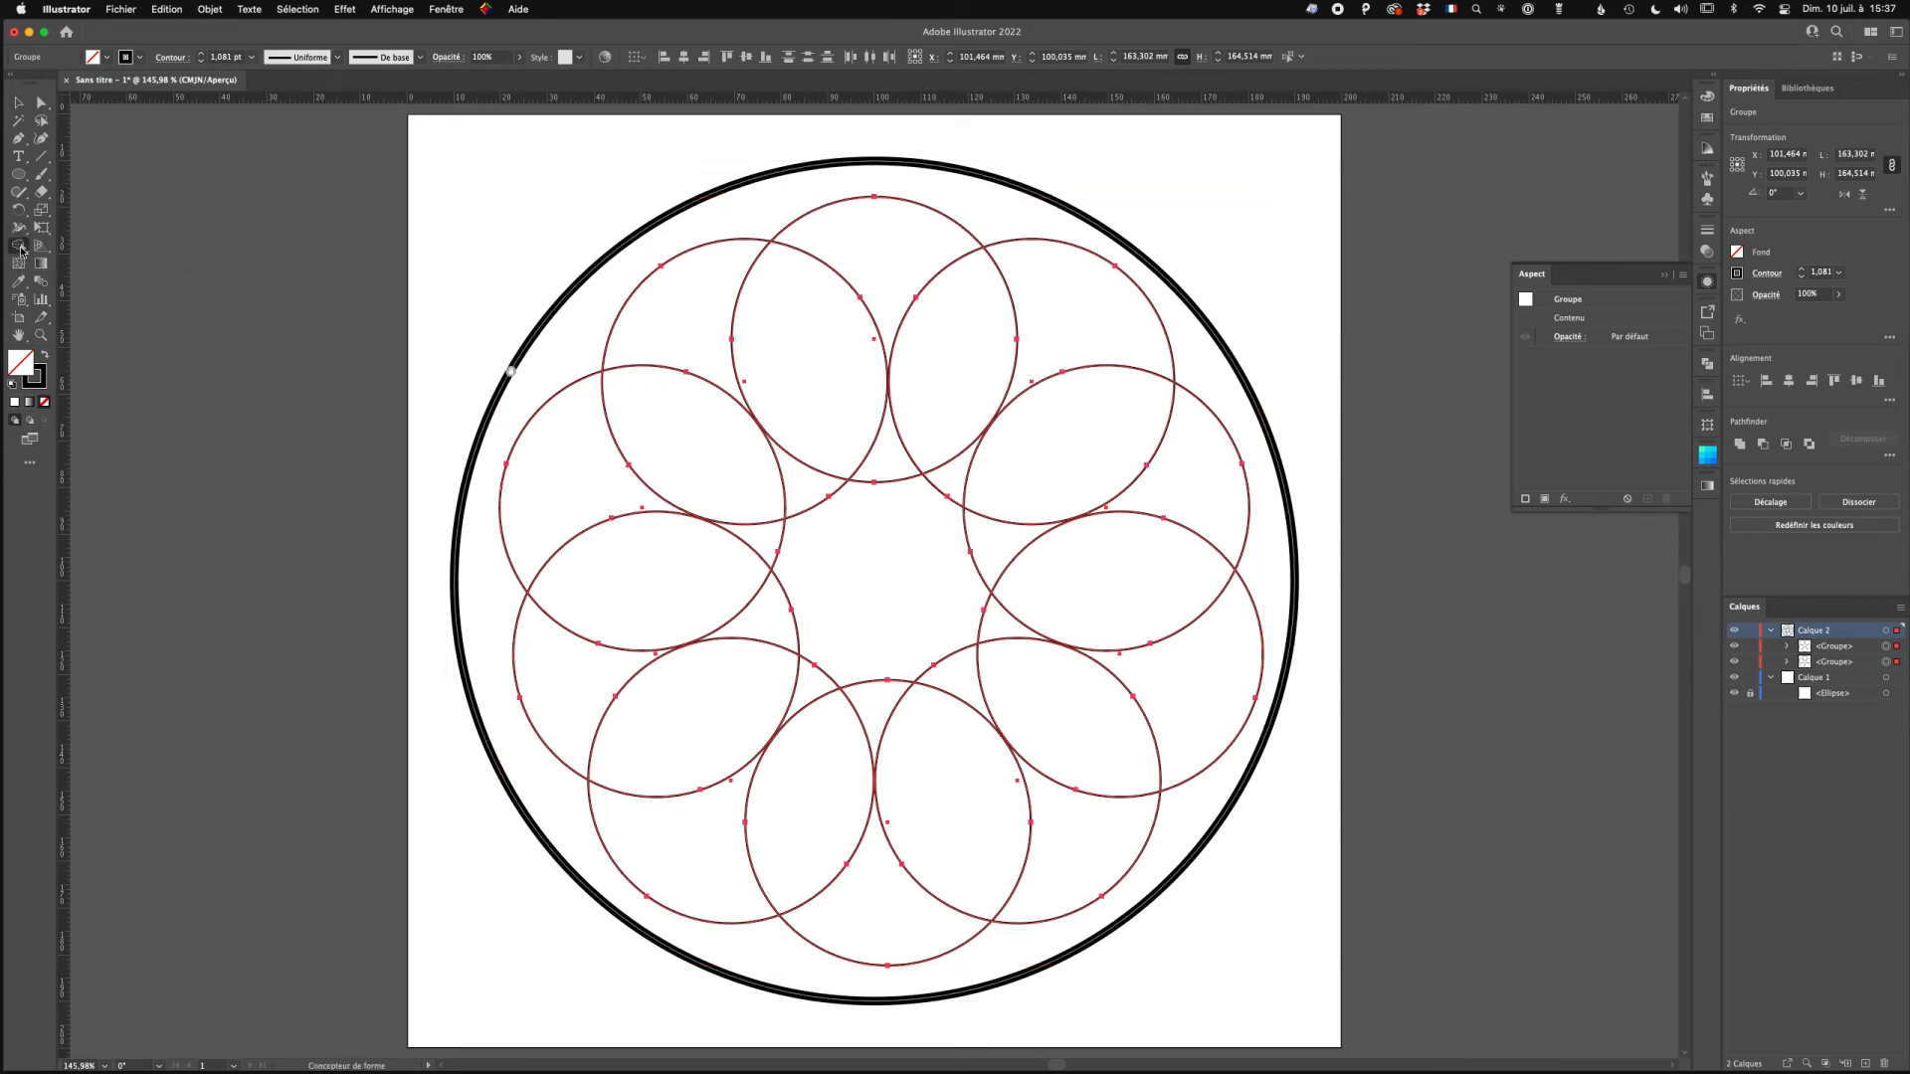
{"action": "left_click", "coordinate": [39, 247]}
{"action": "left_click", "coordinate": [118, 246]}
{"action": "left_click", "coordinate": [1707, 120]}
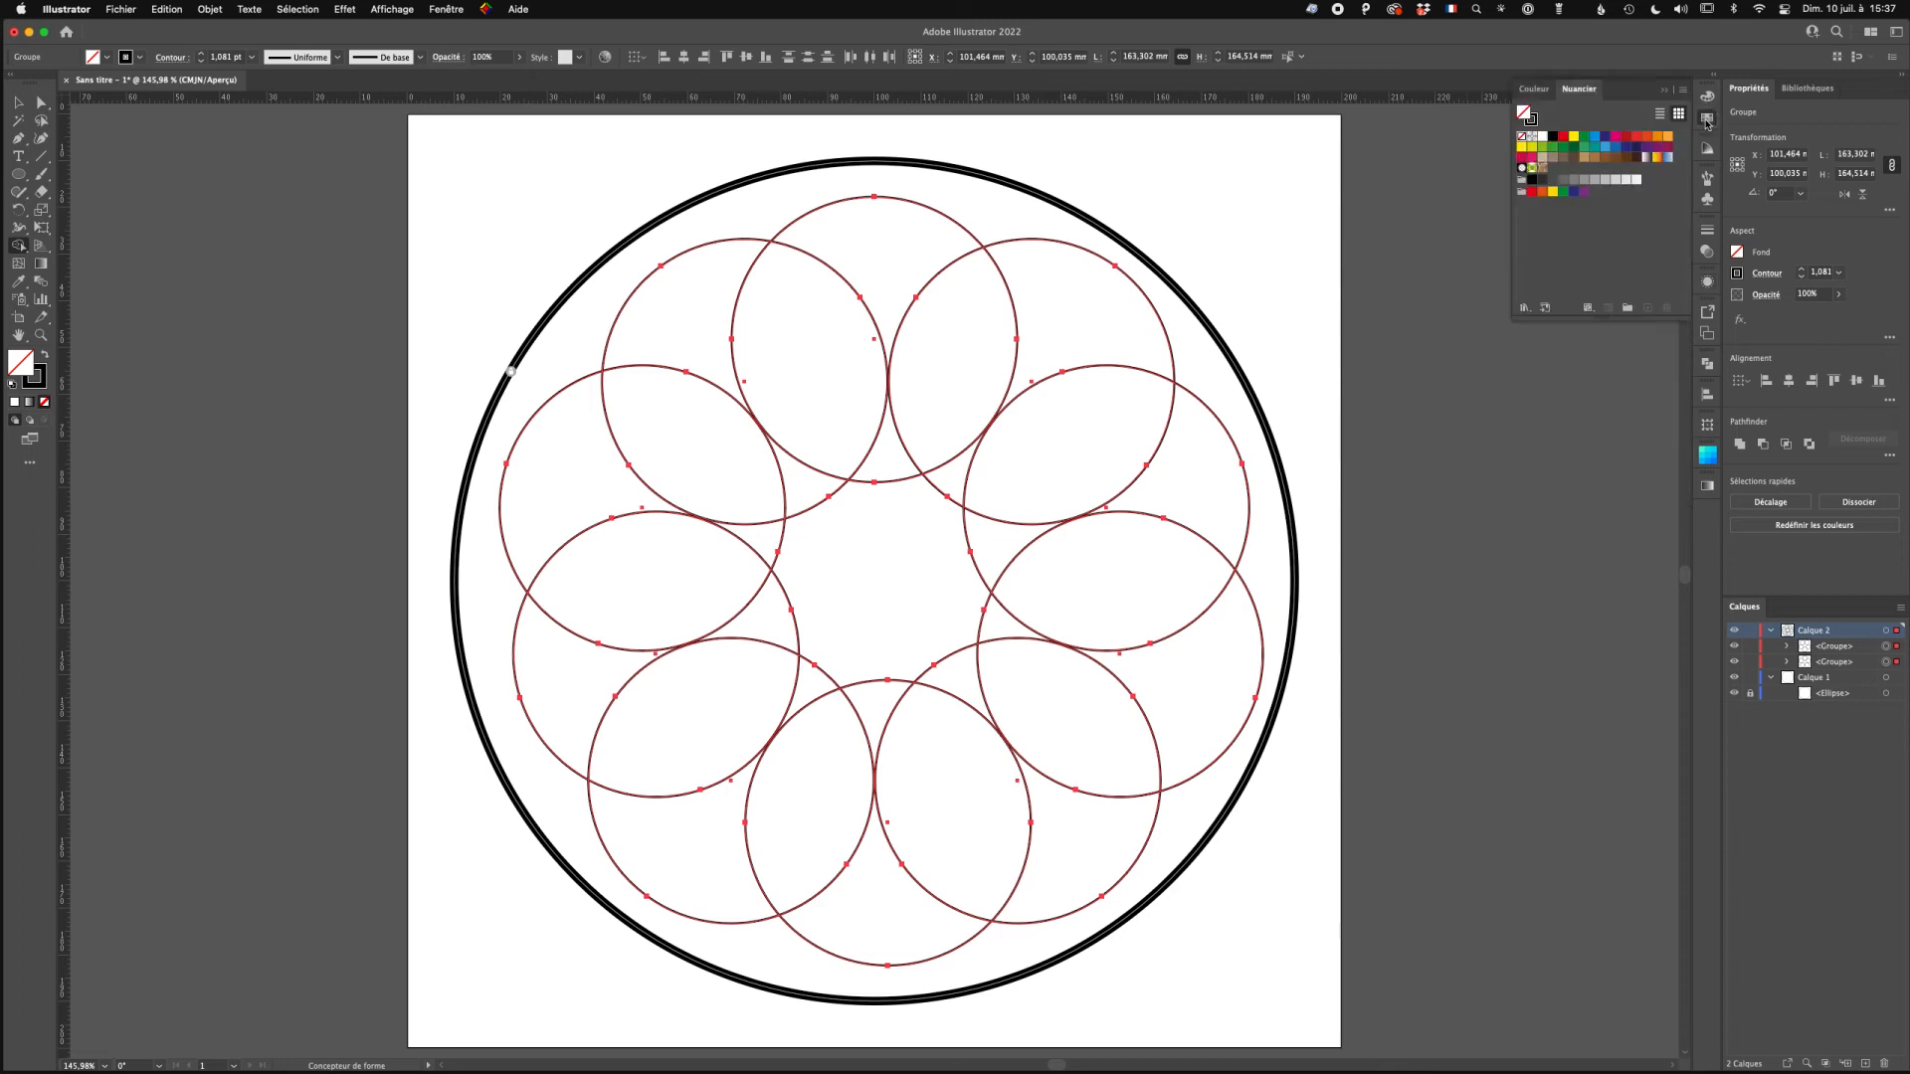
{"action": "left_click", "coordinate": [1550, 138]}
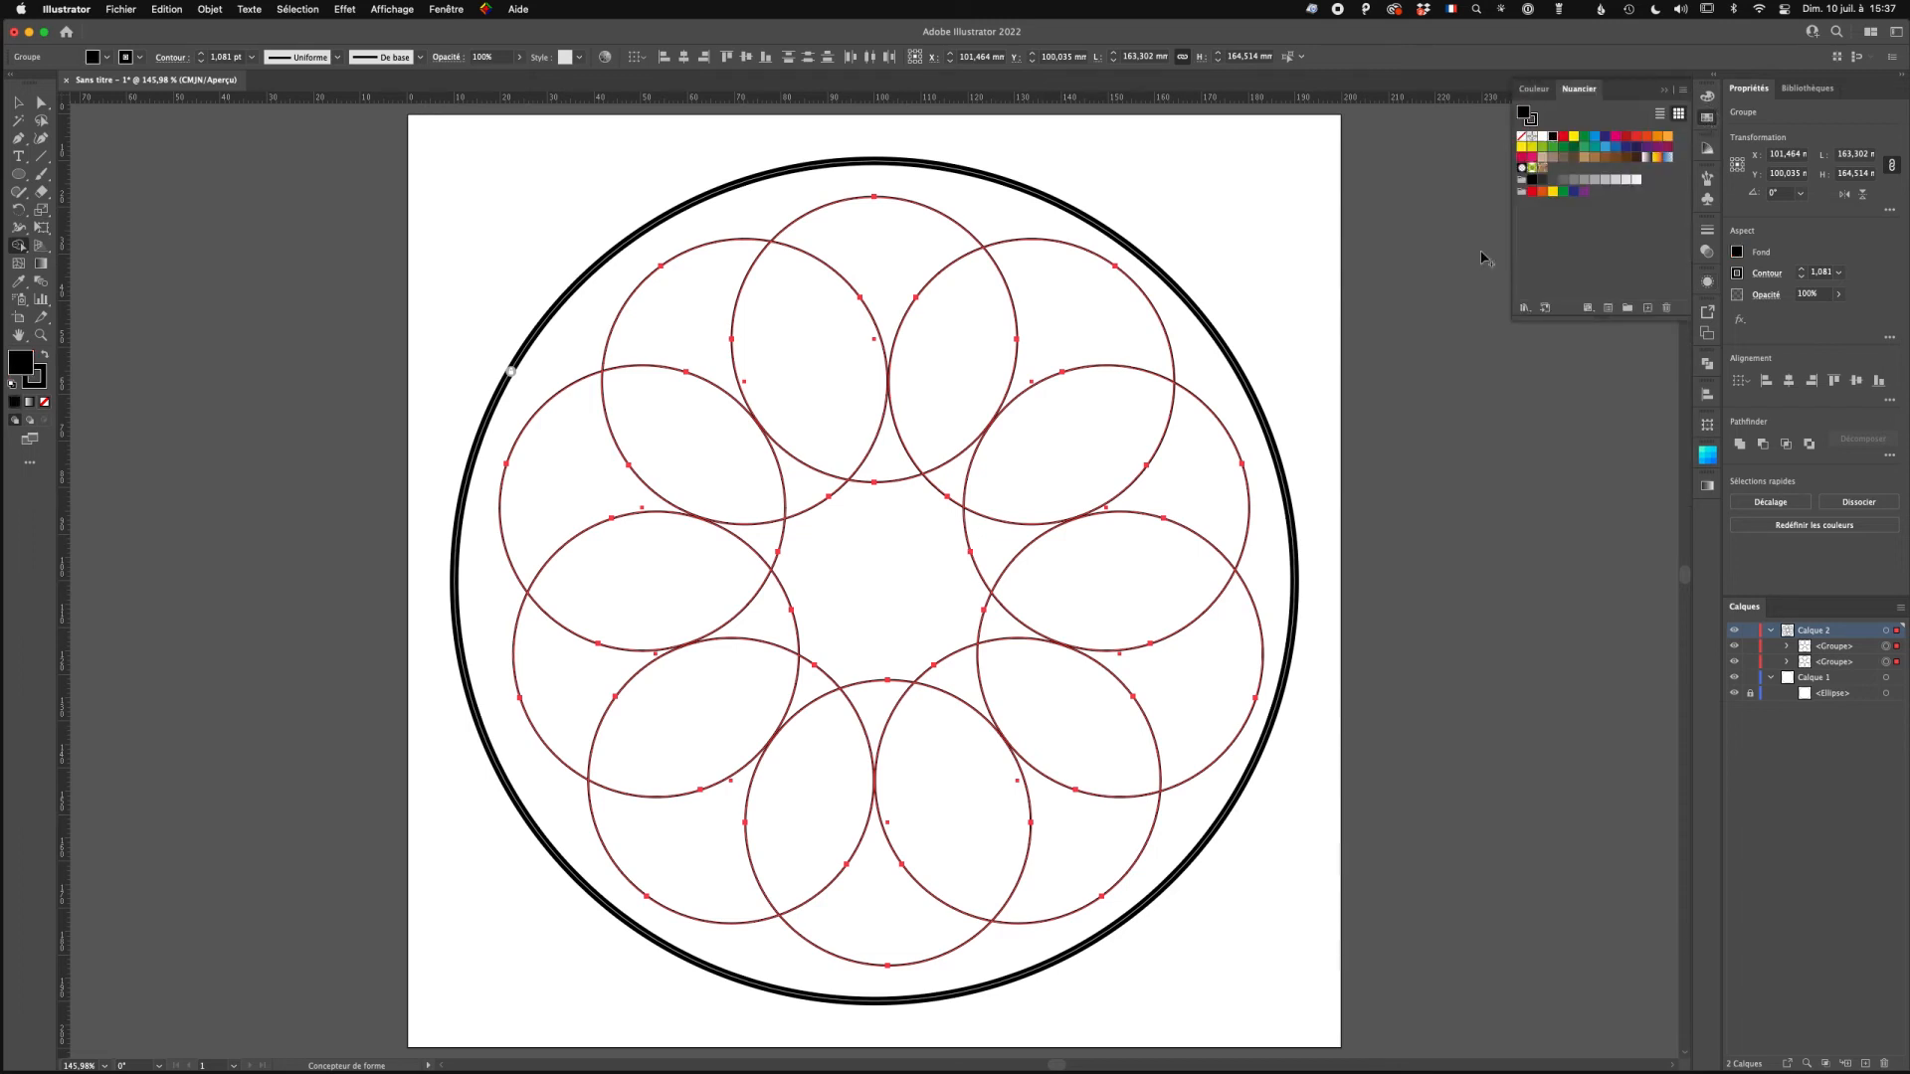
Fill the central star and the narrow gaps between its surrounding petals black with the Shape Builder, and deselect the artwork.
{"action": "left_click", "coordinate": [808, 491]}
{"action": "left_click", "coordinate": [788, 541]}
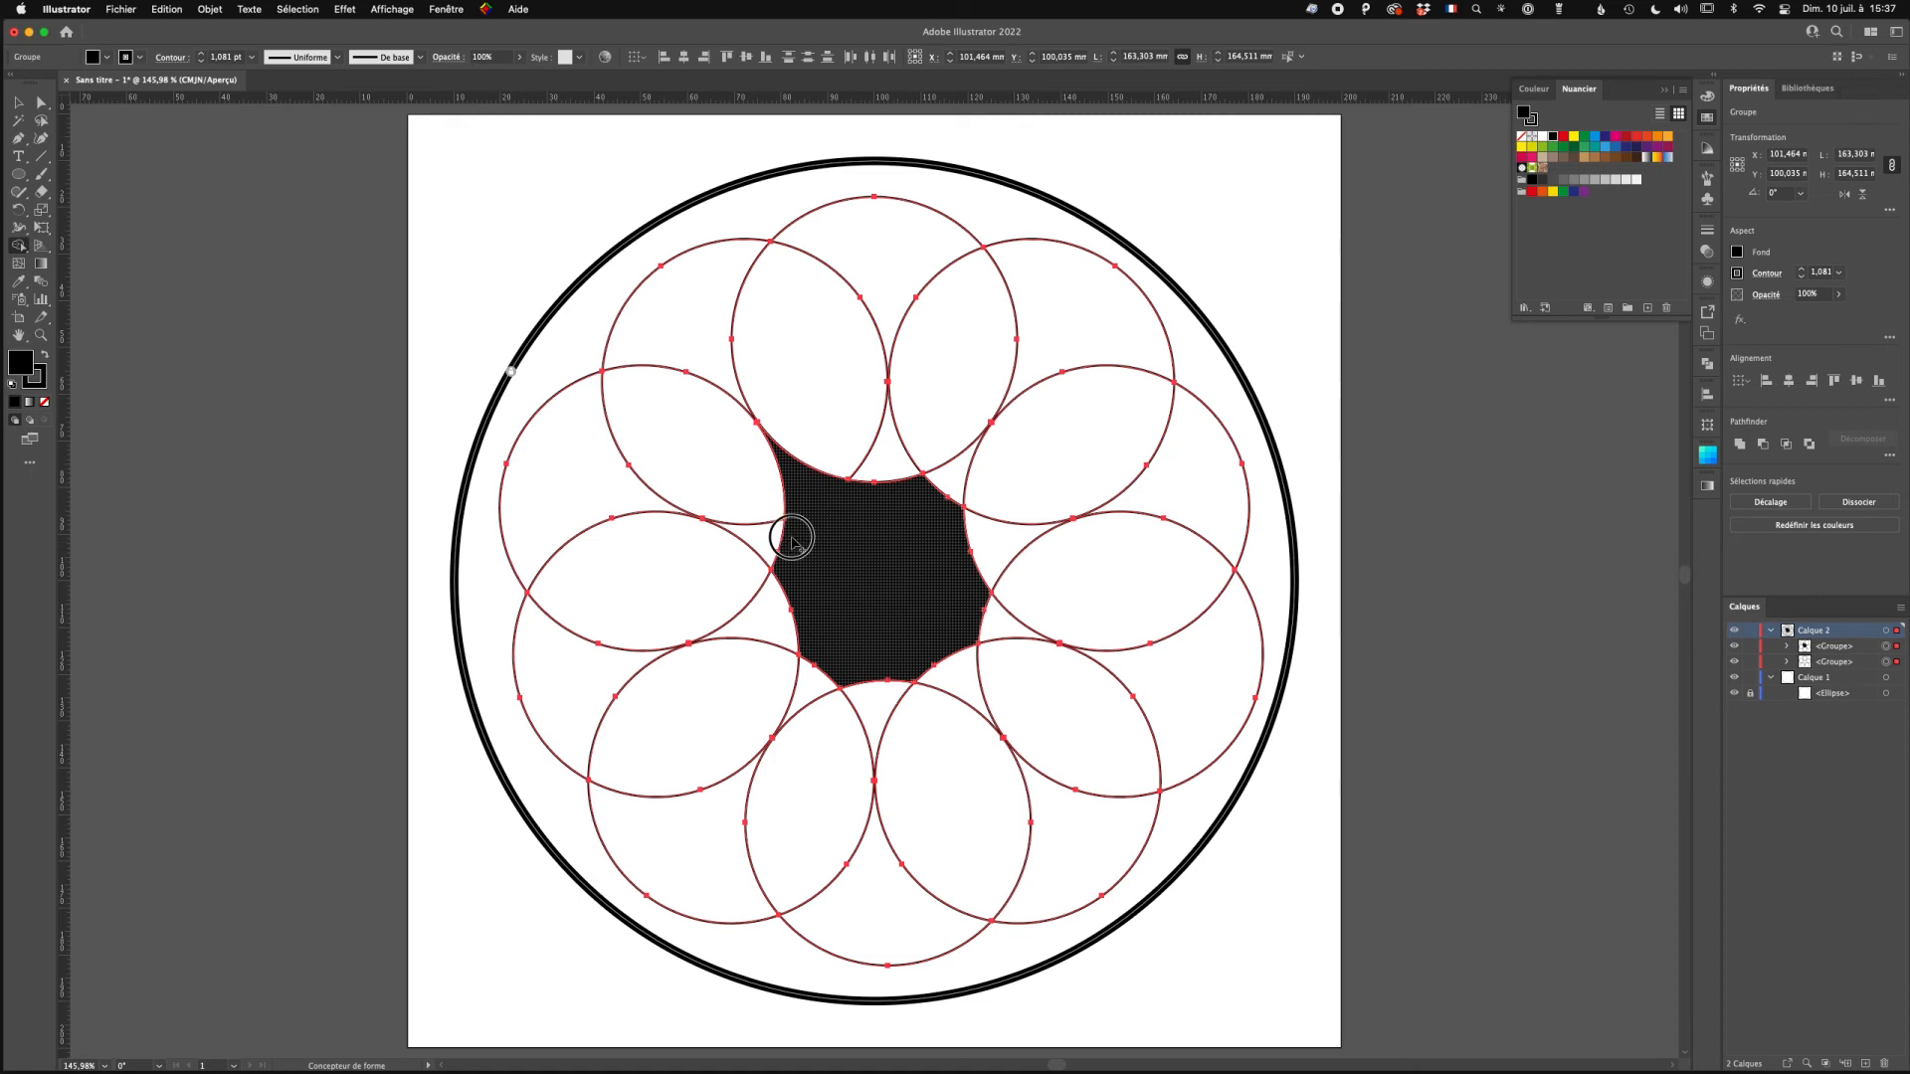
{"action": "left_click", "coordinate": [791, 609]}
{"action": "left_click", "coordinate": [807, 663]}
{"action": "left_click", "coordinate": [875, 690]}
{"action": "left_click", "coordinate": [997, 621]}
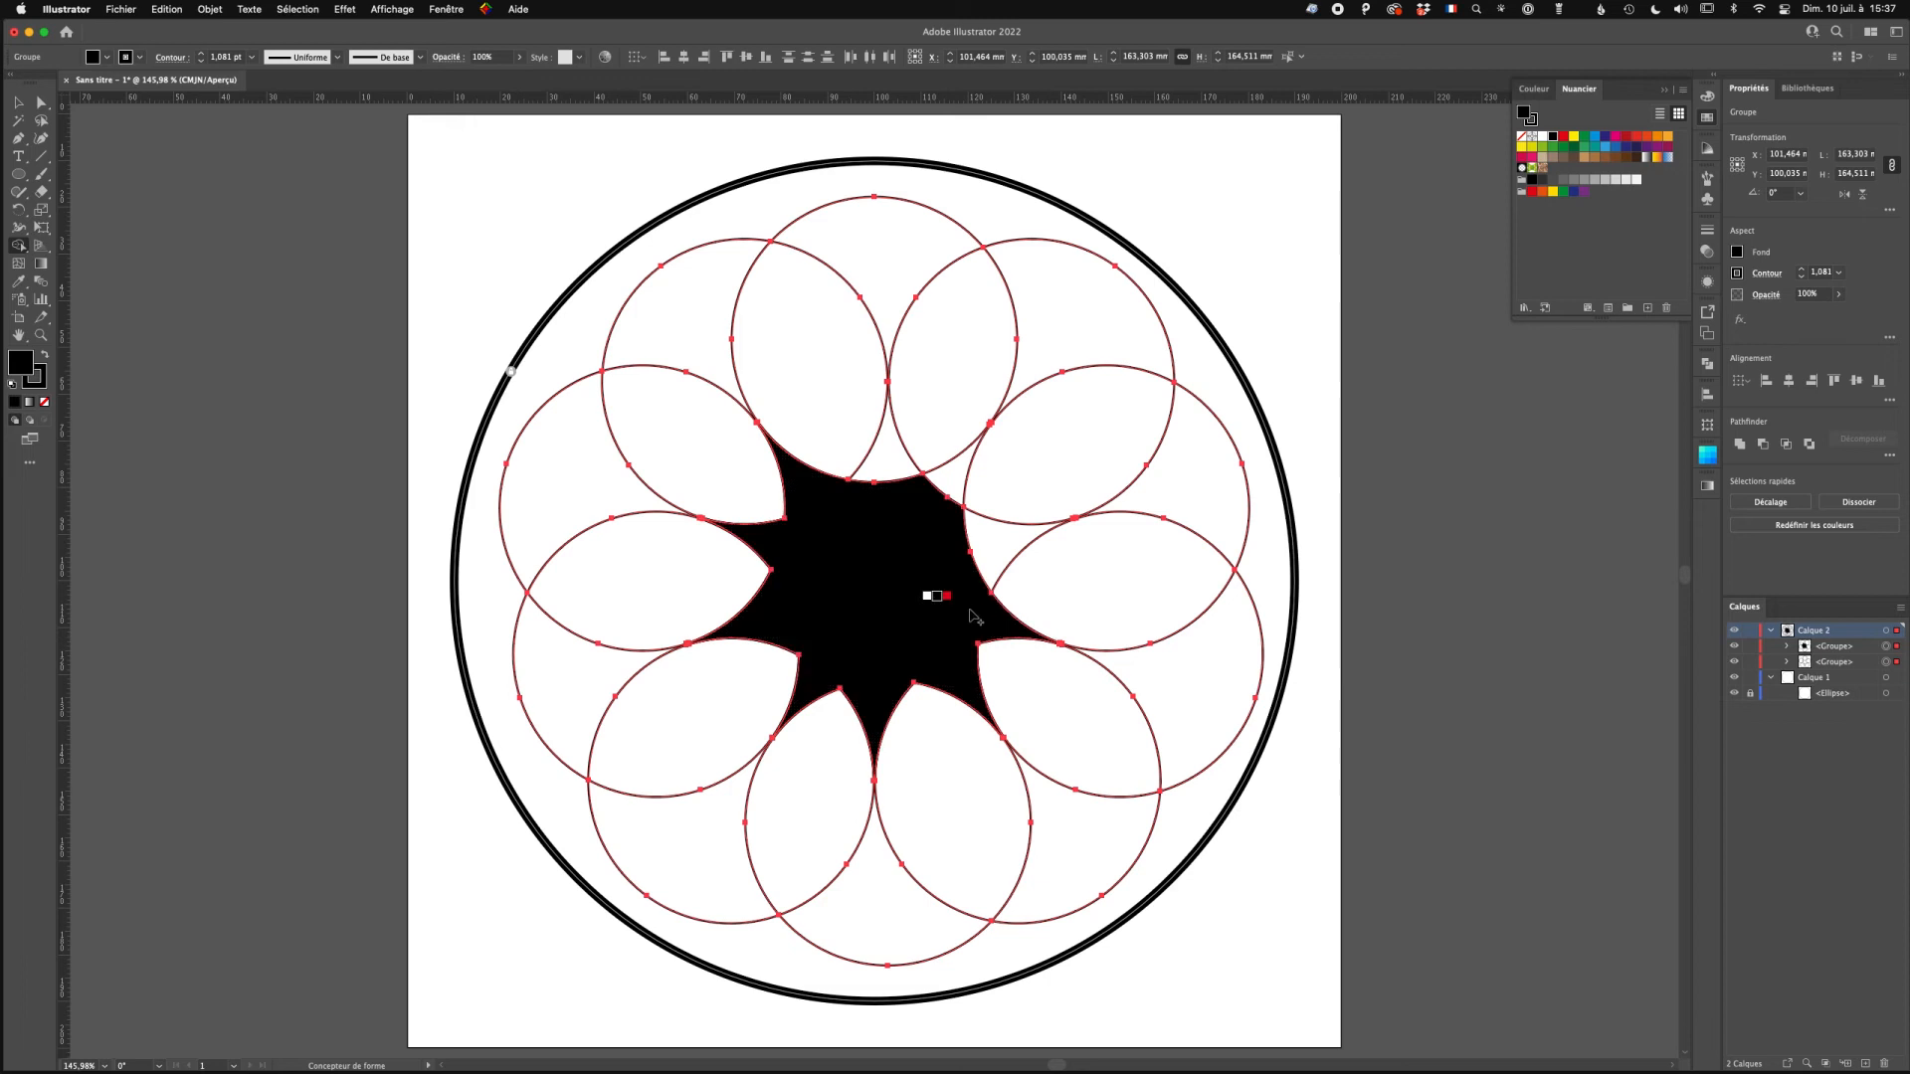
{"action": "mouse_move", "coordinate": [950, 513]}
{"action": "left_mouse_down"}
{"action": "mouse_move", "coordinate": [953, 493]}
{"action": "mouse_move", "coordinate": [895, 461]}
{"action": "mouse_move", "coordinate": [816, 572]}
{"action": "left_mouse_up"}
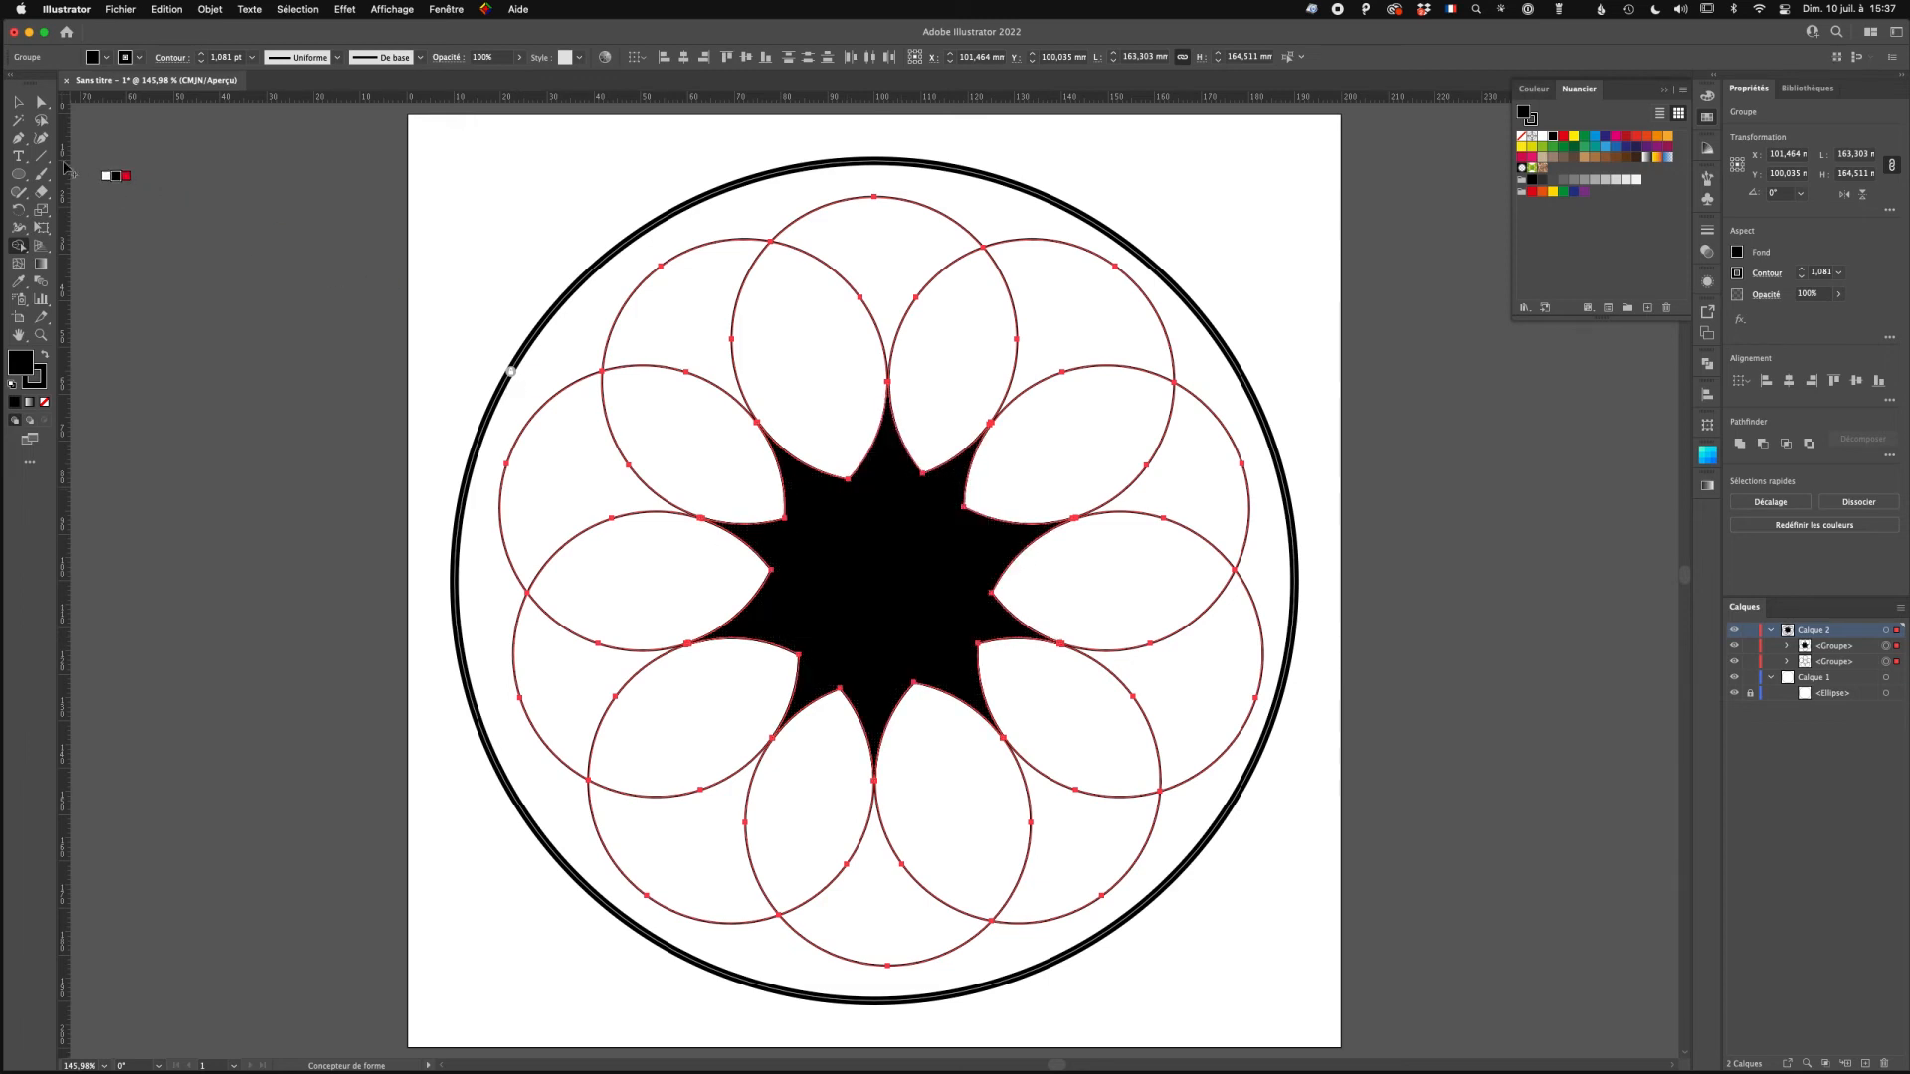
{"action": "left_click", "coordinate": [17, 101]}
{"action": "left_click", "coordinate": [87, 200]}
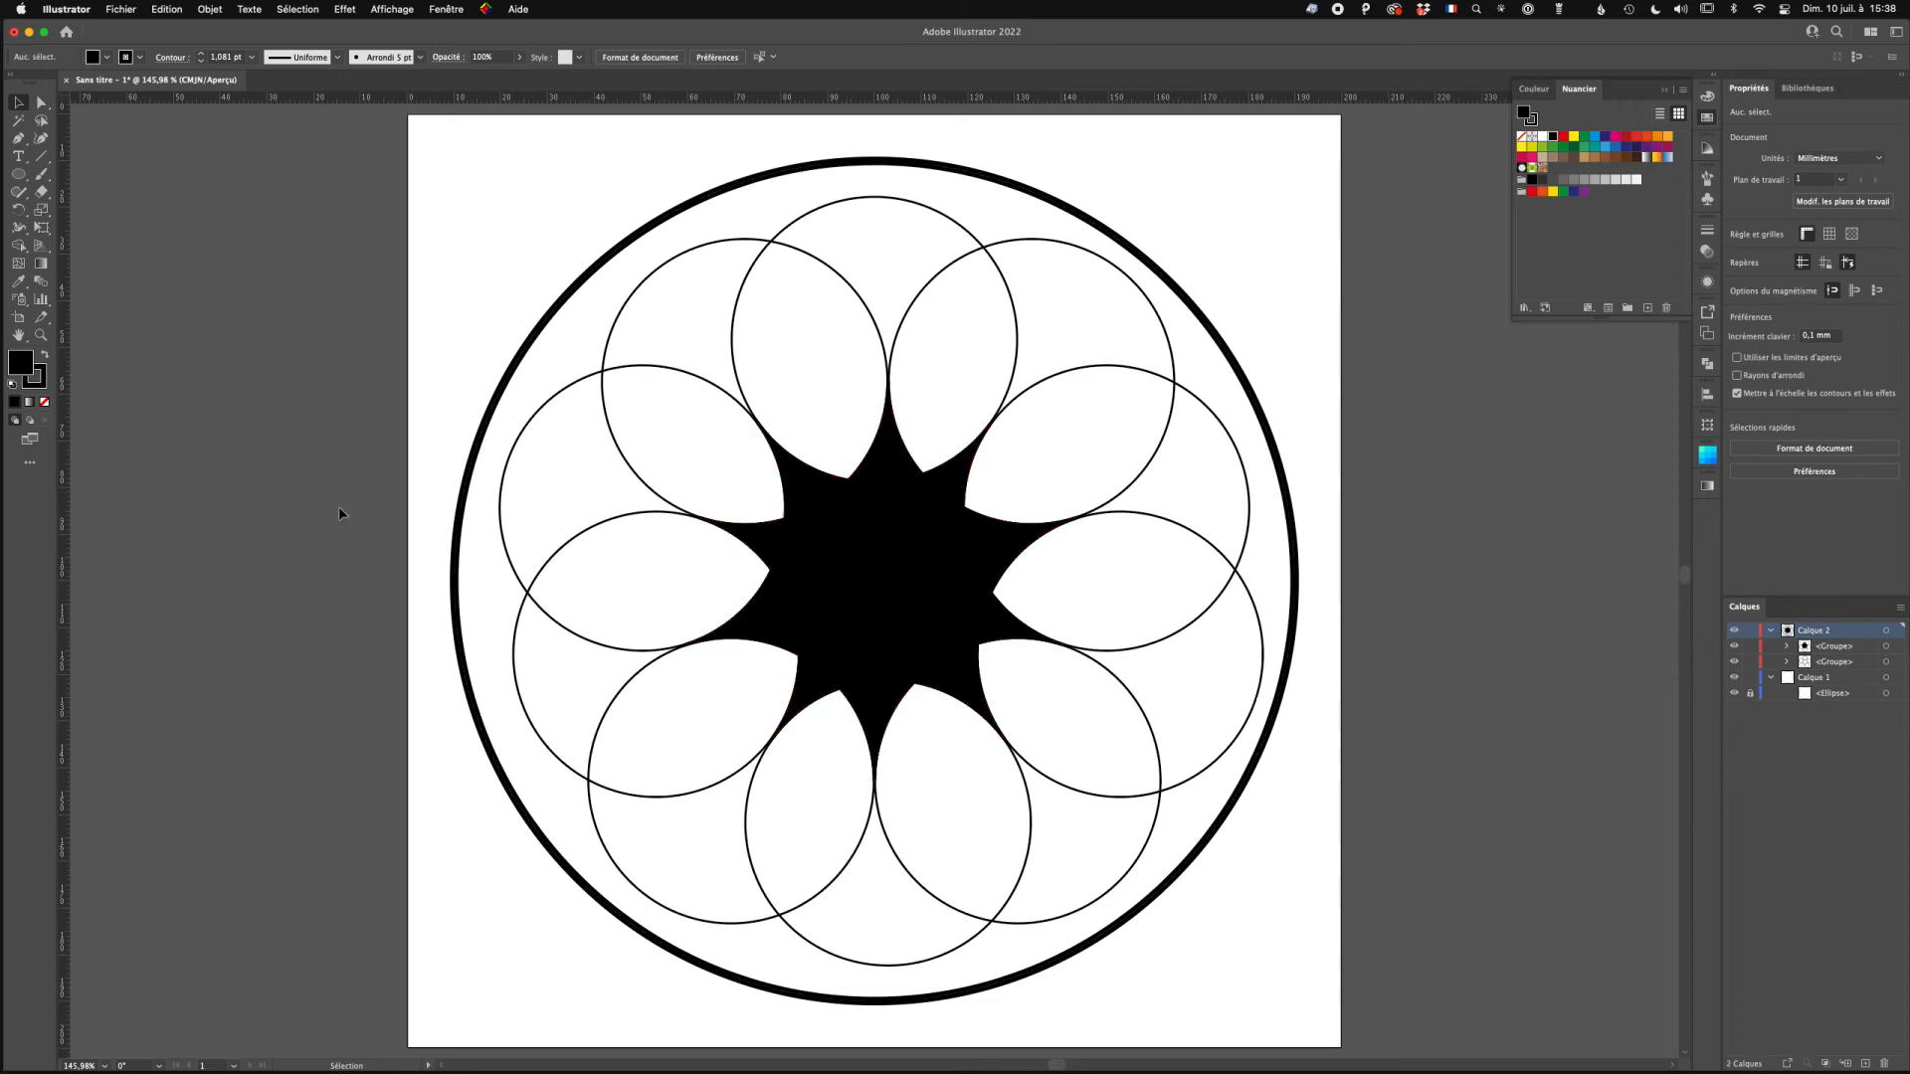
Reselect both circle groups and reactivate the Shape Builder tool on them.
{"action": "left_click_drag", "start_coordinate": [559, 356], "coordinate": [1222, 909]}
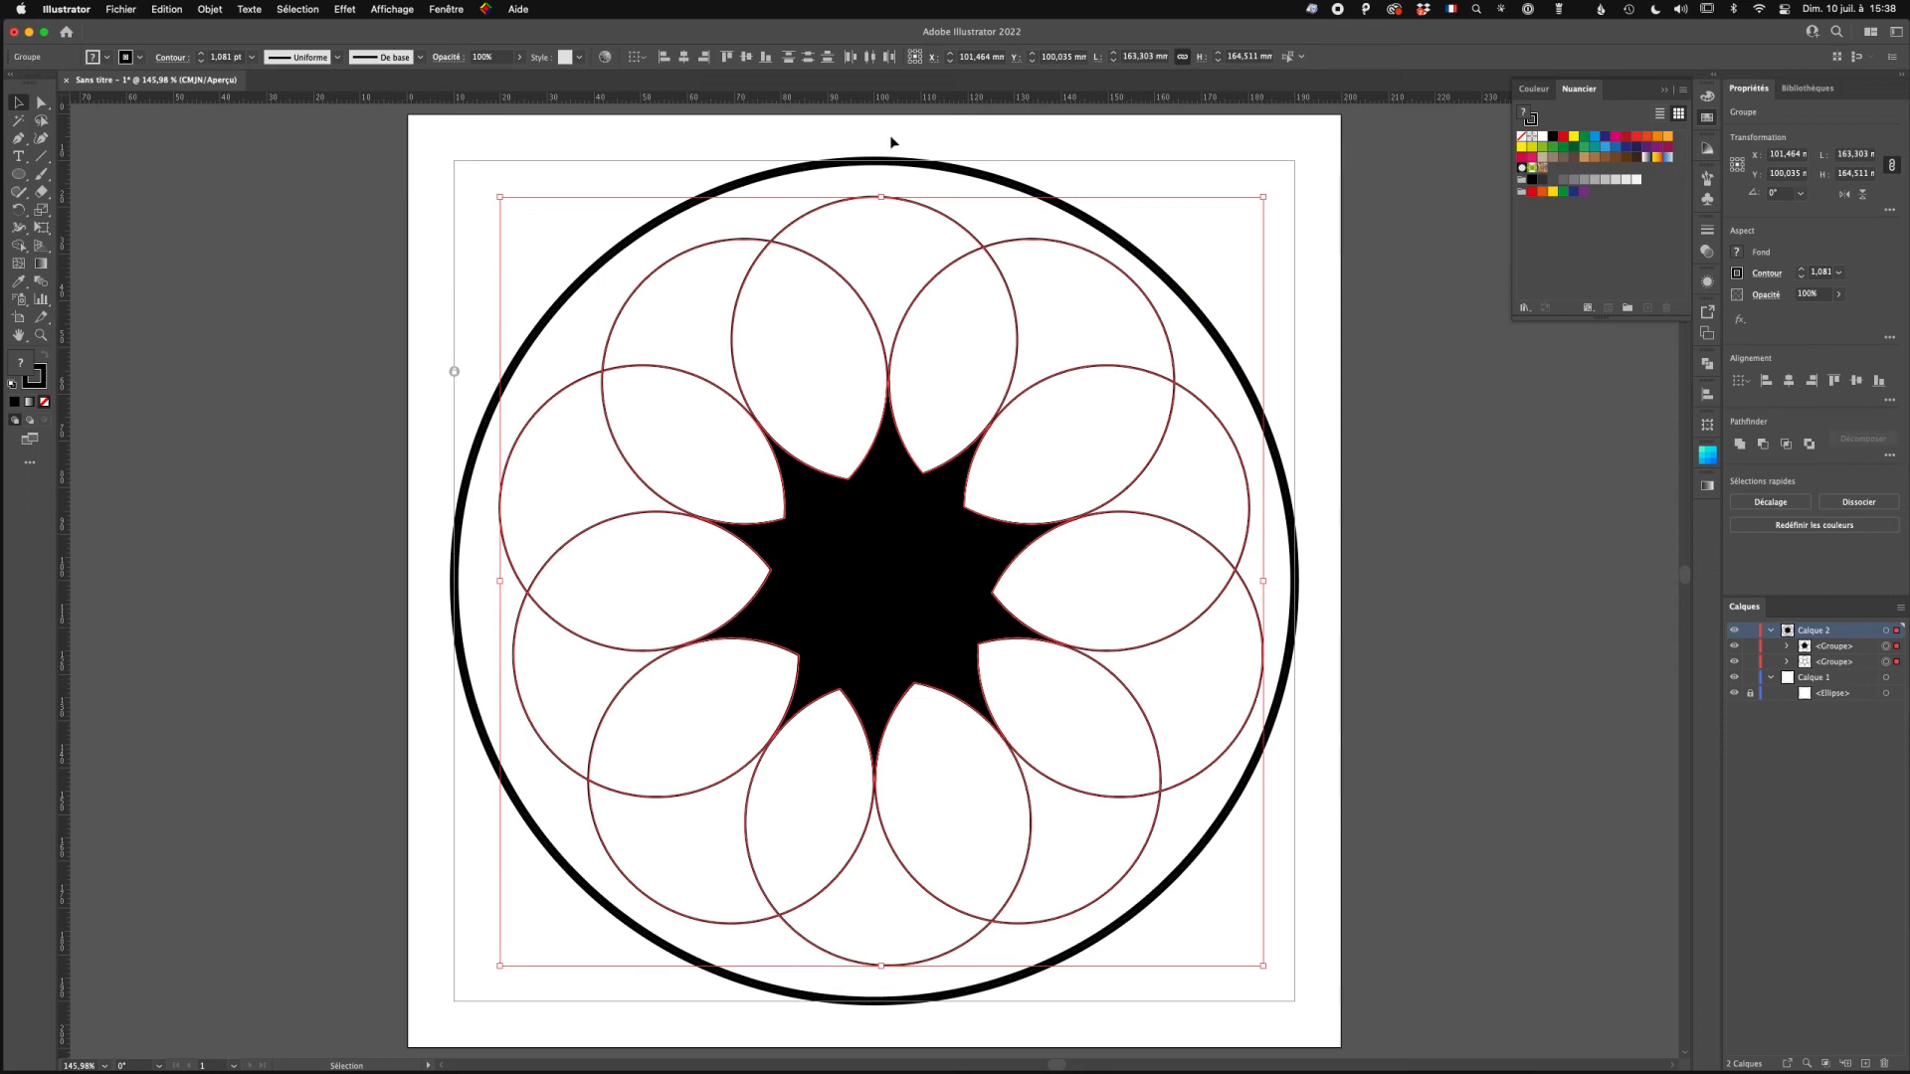
{"action": "left_click", "coordinate": [17, 244]}
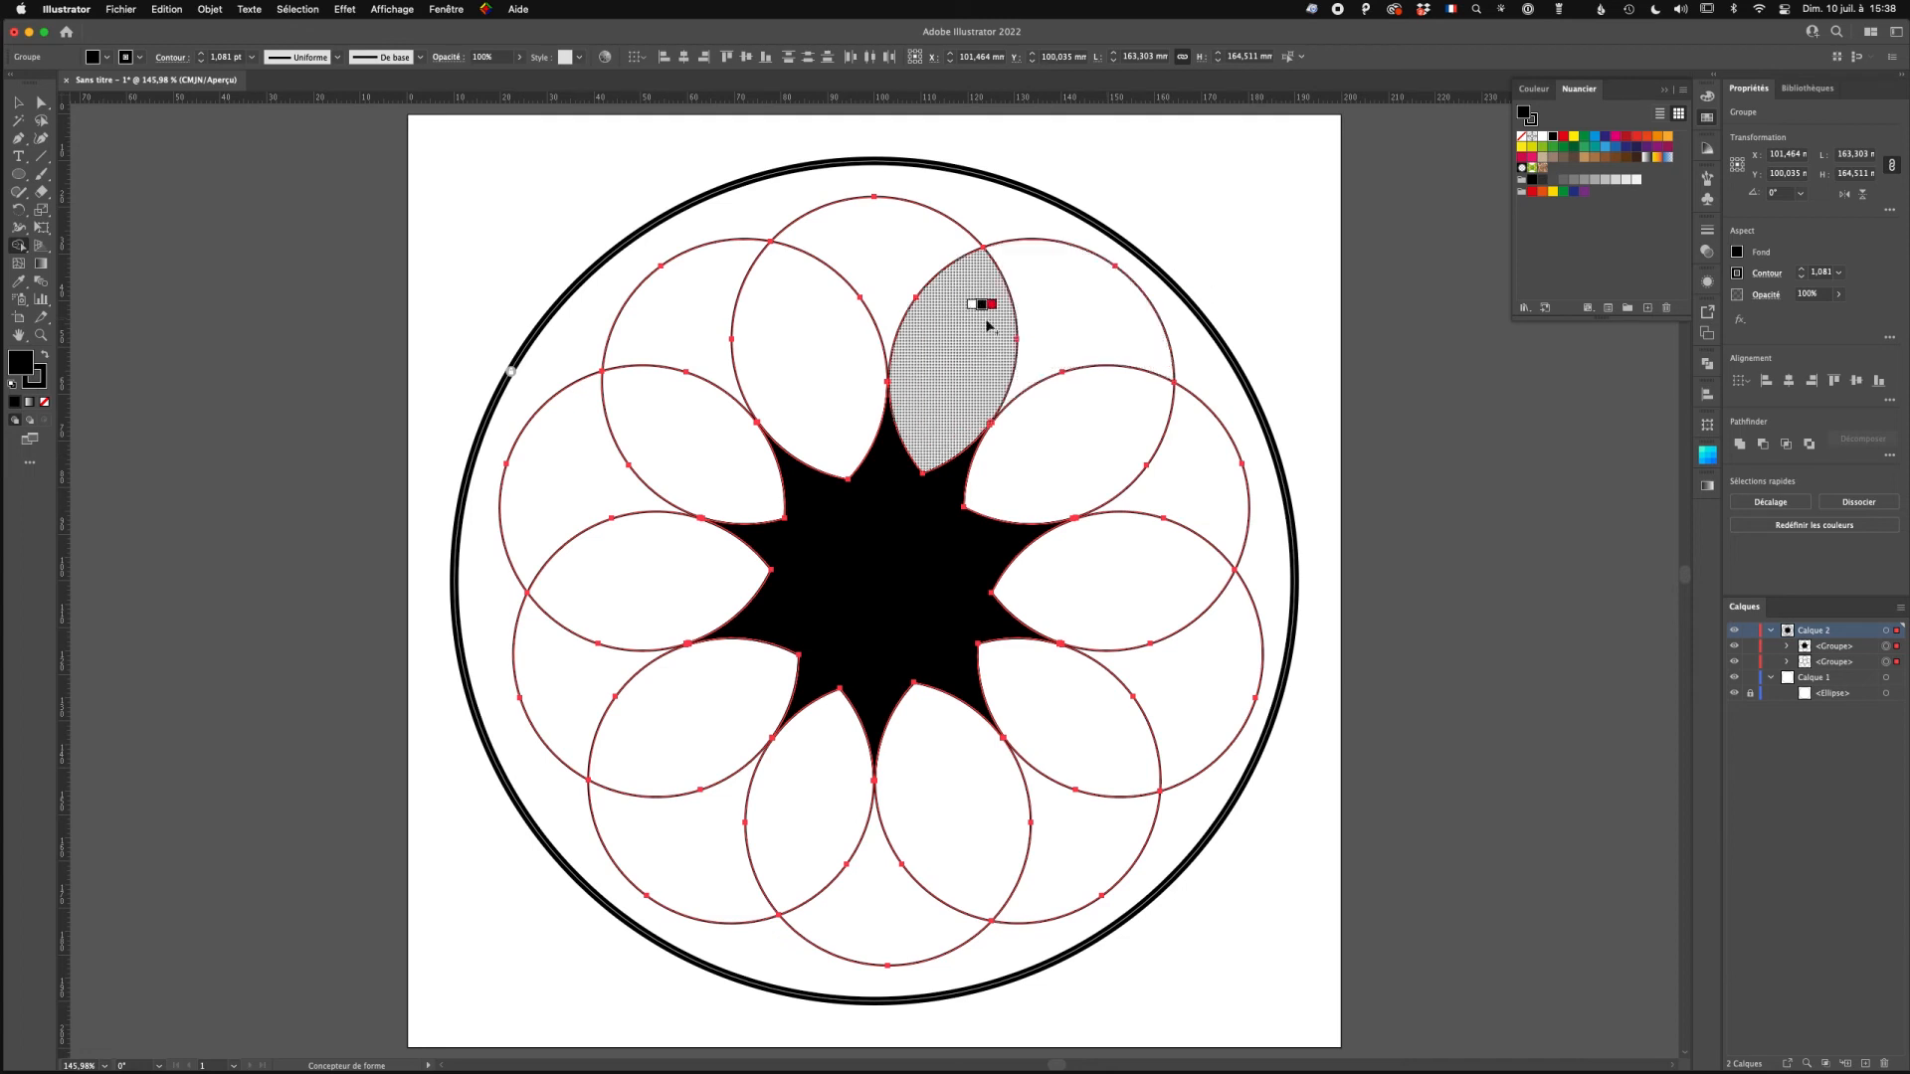
Cycle the Shape Builder's fill colour from black through red to green, switching to the grey swatch group and back to green.
{"action": "key", "text": "Right"}
{"action": "key", "text": "Right"}
{"action": "key", "text": "Right"}
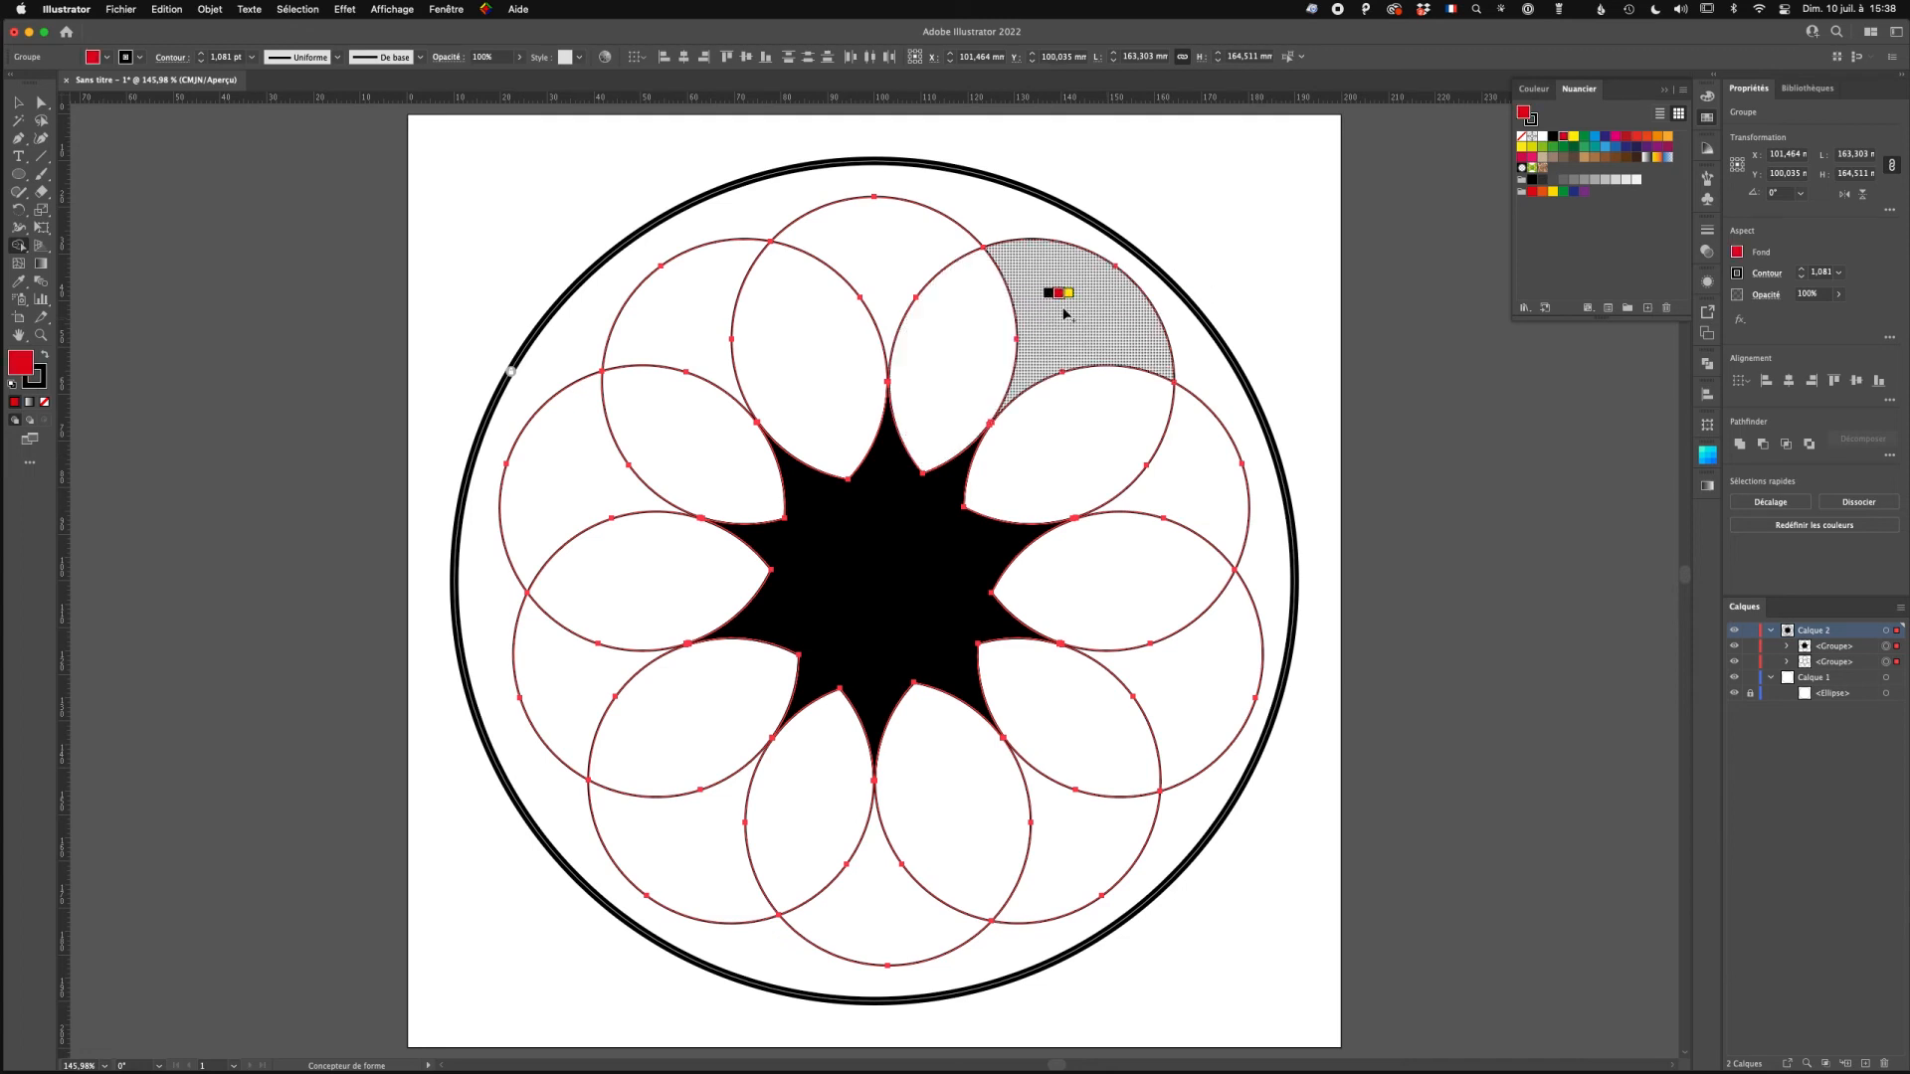
{"action": "key", "text": "Left"}
{"action": "key", "text": "Left"}
{"action": "key", "text": "Right"}
{"action": "key", "text": "Right"}
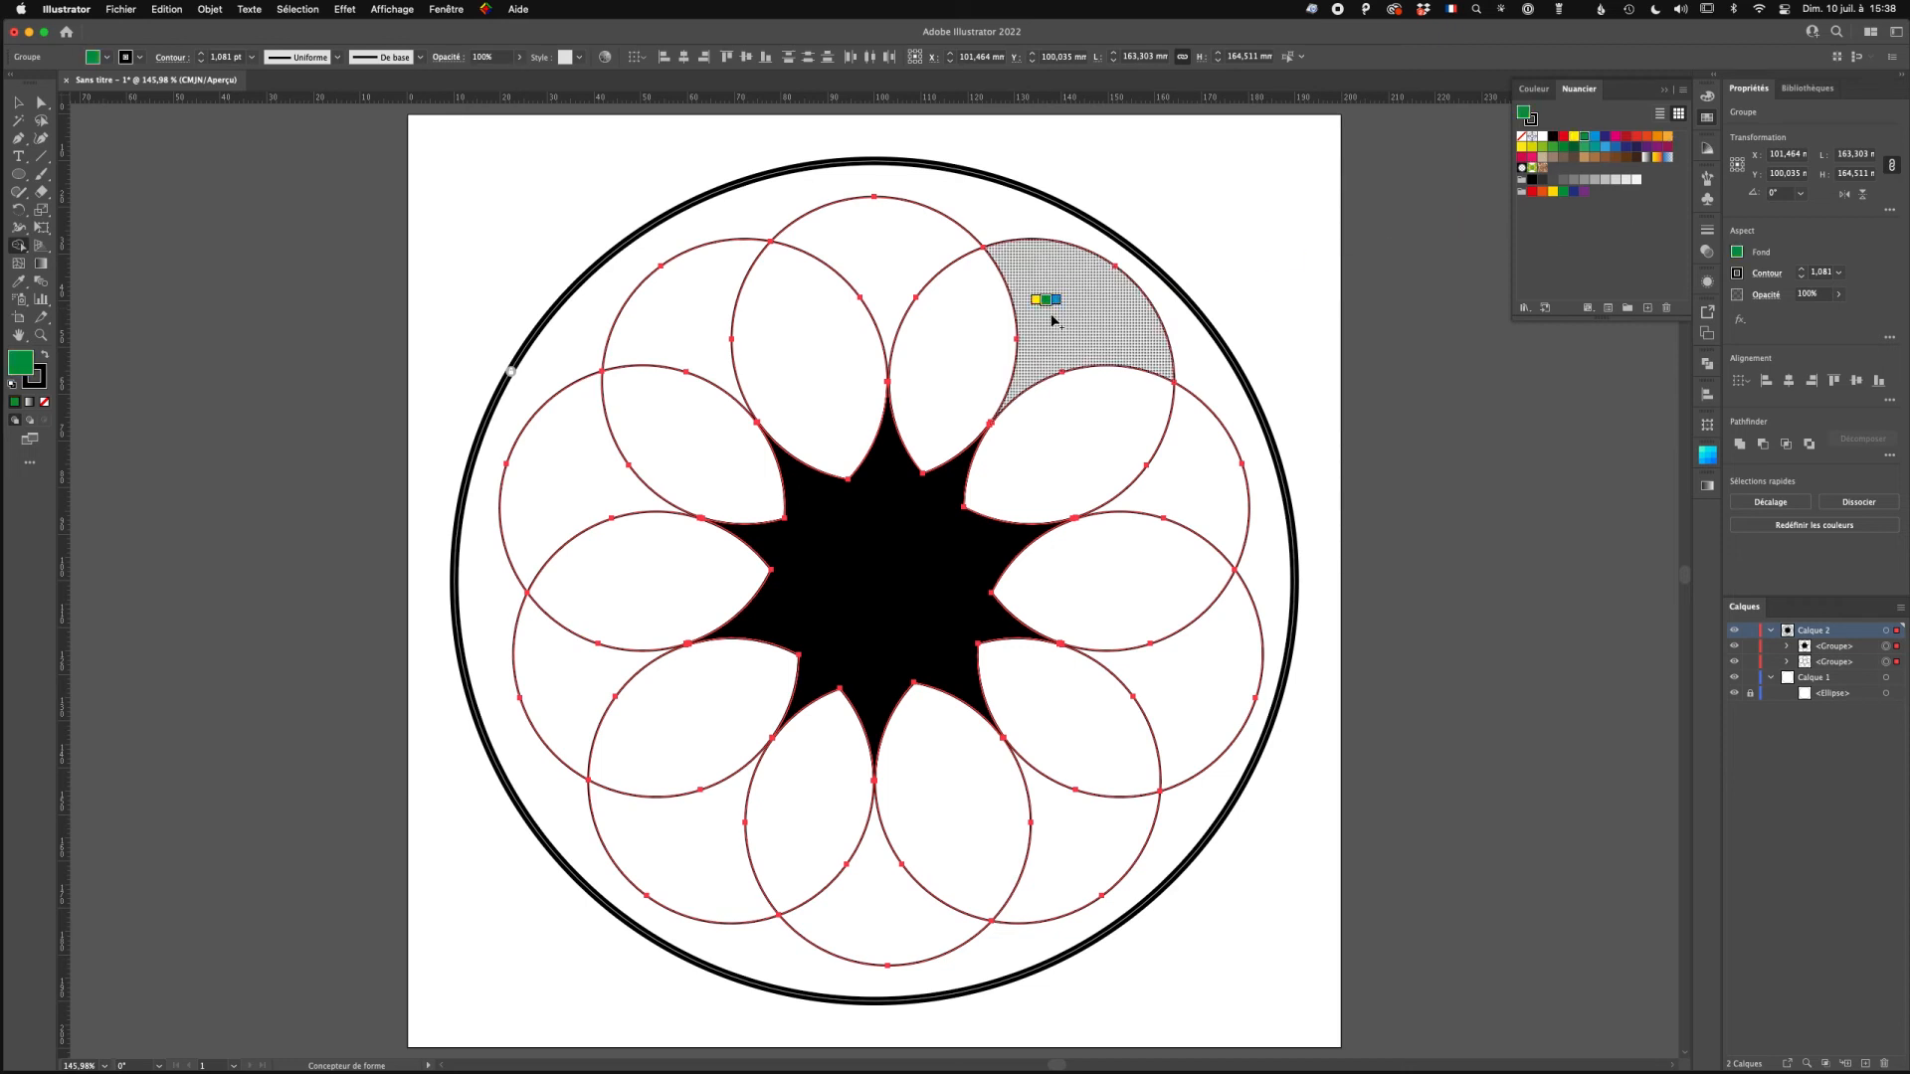
{"action": "key", "text": "Down"}
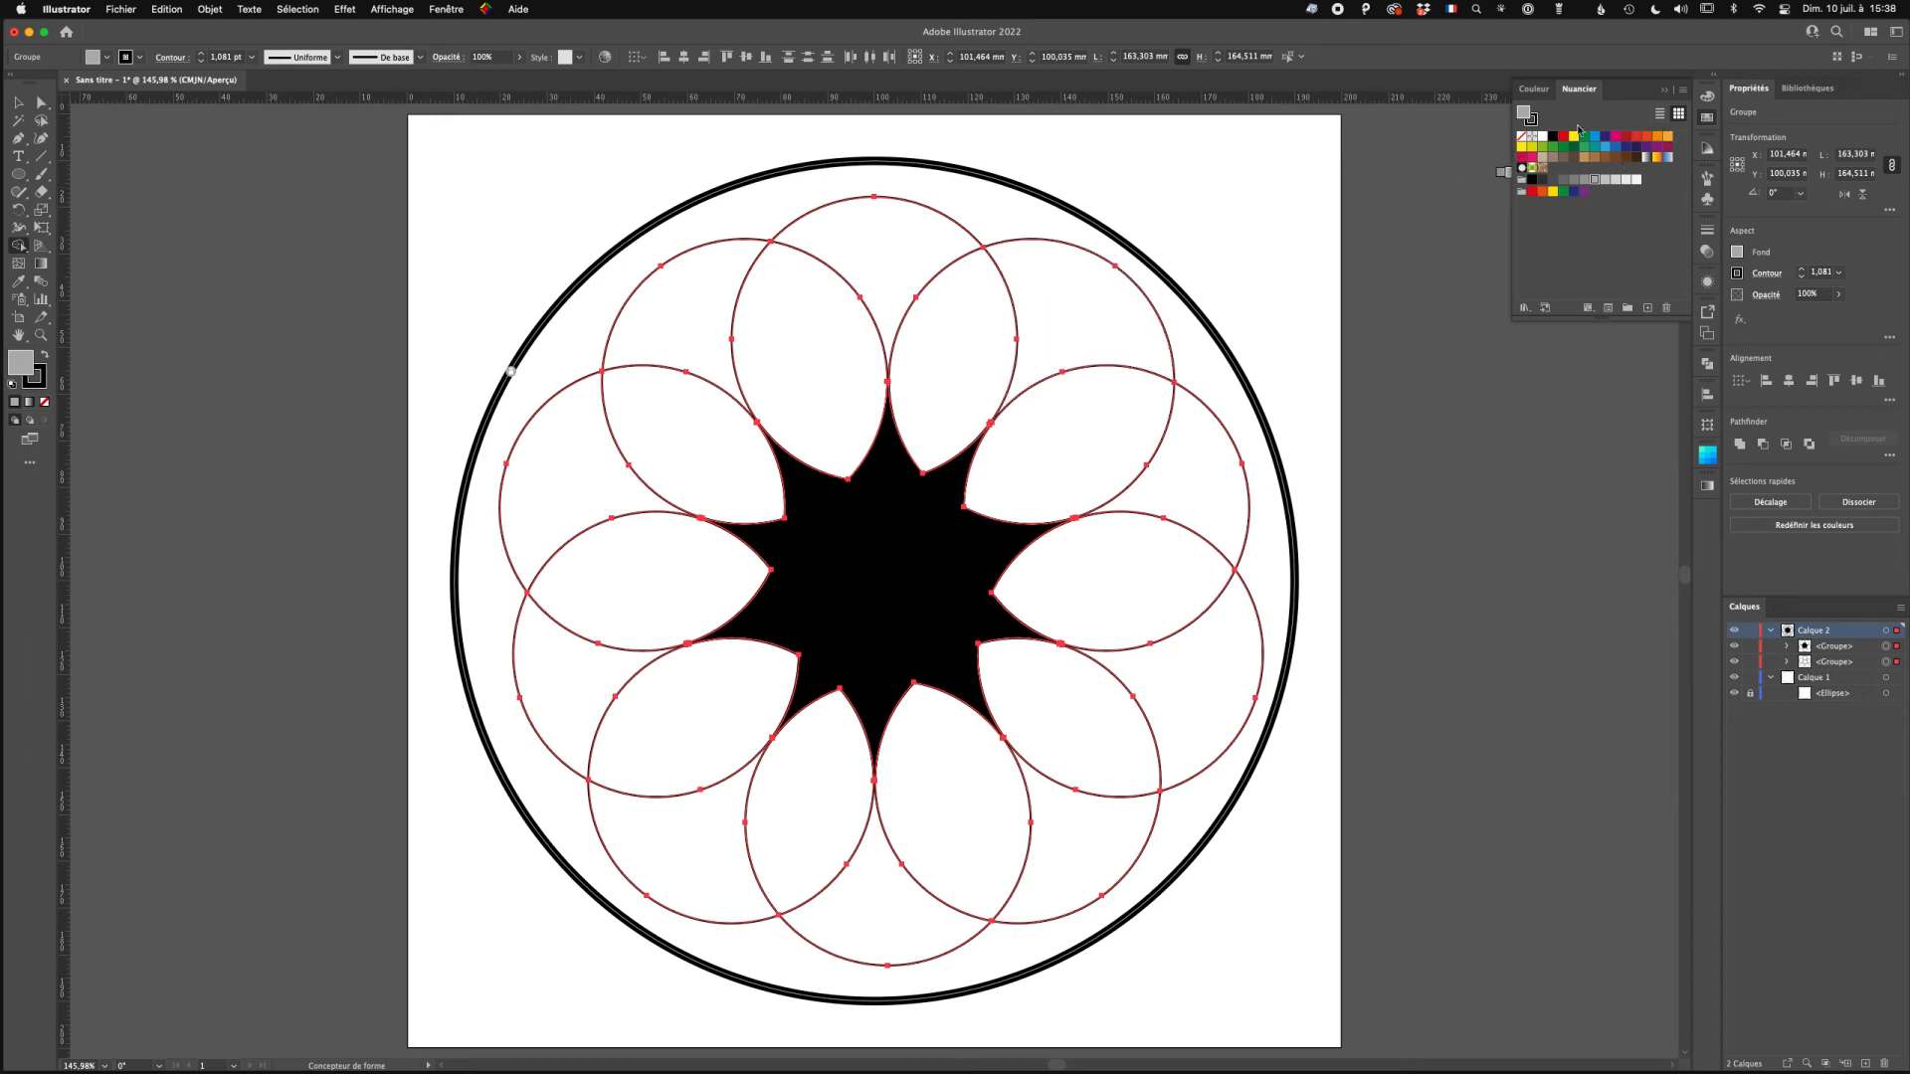
{"action": "key", "text": "Up"}
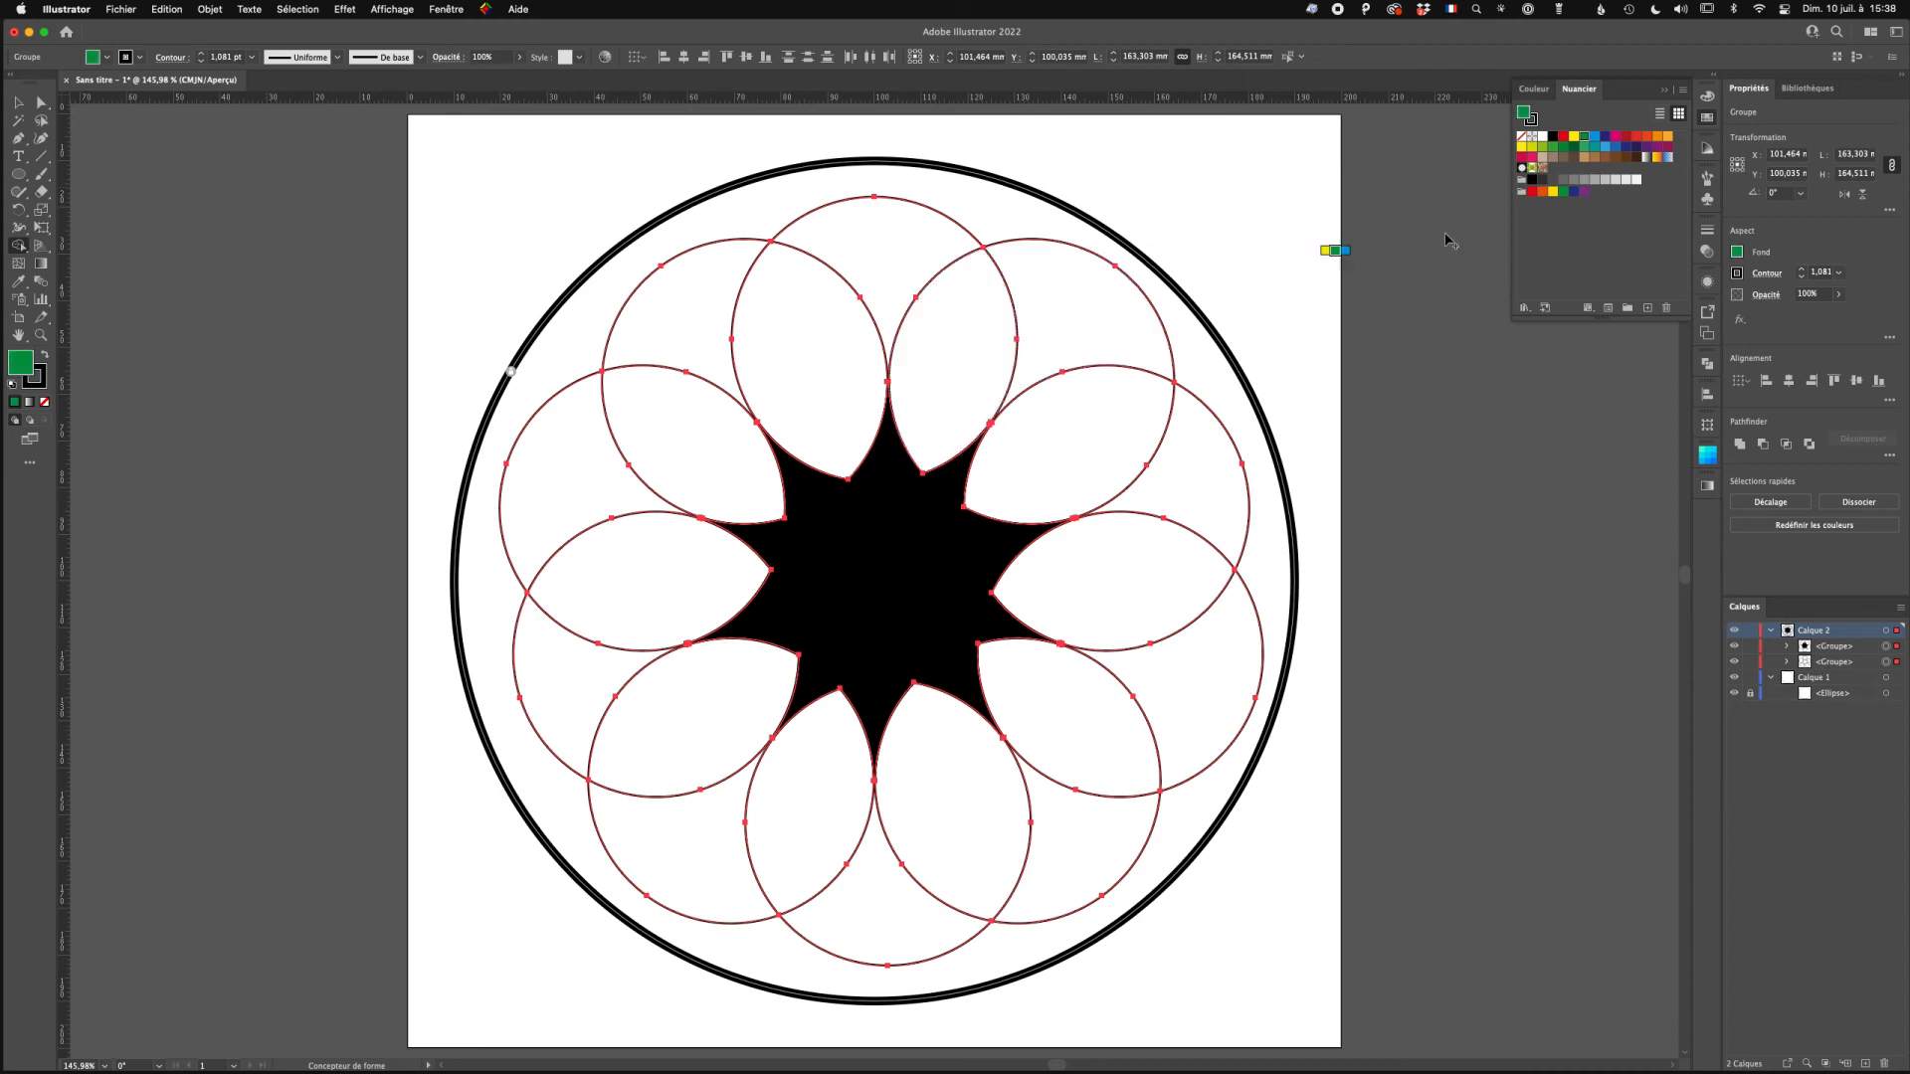
Advance the Shape Builder's fill colour through the remaining swatches, past orange, to the lighter green.
{"action": "key", "text": "Right"}
{"action": "key", "text": "Right"}
{"action": "key", "text": "Right"}
{"action": "key", "text": "Right"}
{"action": "key", "text": "Right"}
{"action": "key", "text": "Right"}
{"action": "key", "text": "Right"}
{"action": "key", "text": "Right"}
{"action": "key", "text": "Right"}
{"action": "key", "text": "Right"}
{"action": "key", "text": "Right"}
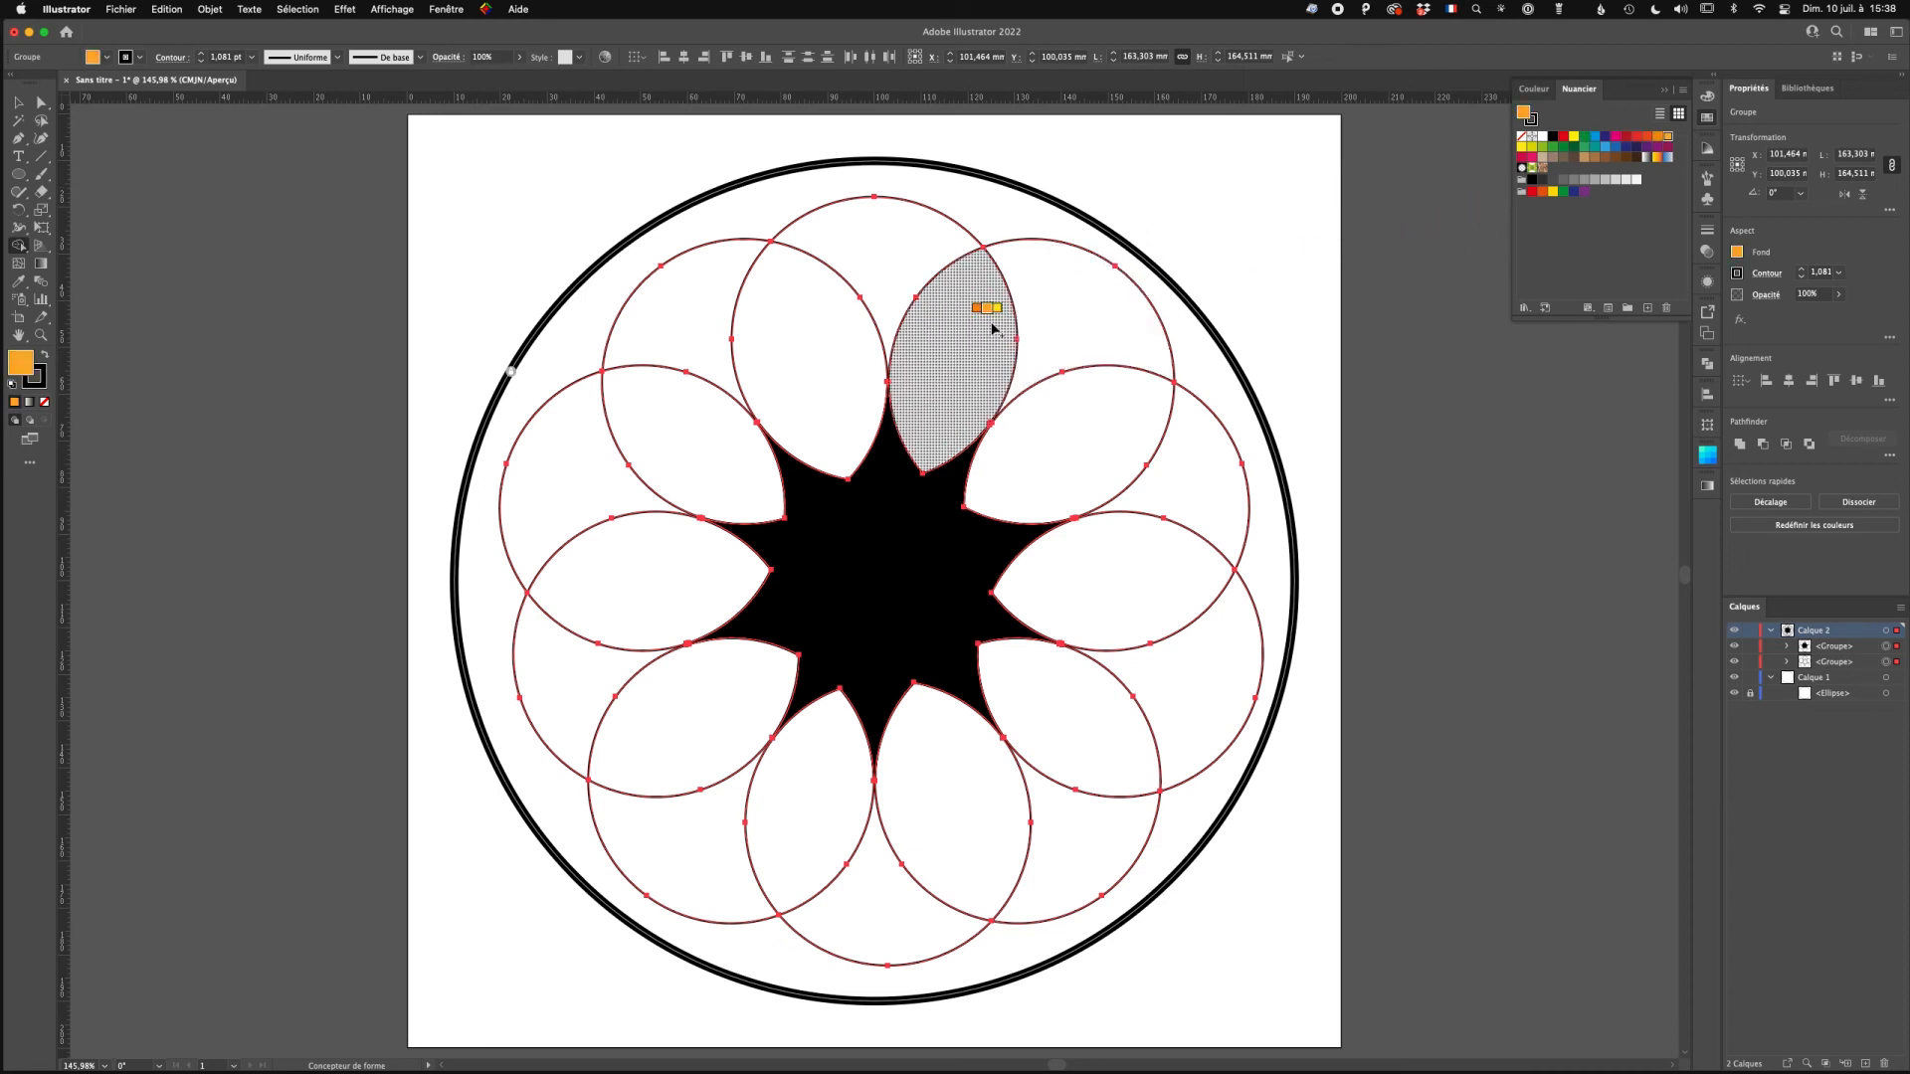
{"action": "key", "text": "Right"}
{"action": "key", "text": "Right"}
{"action": "key", "text": "Right"}
{"action": "key", "text": "Right"}
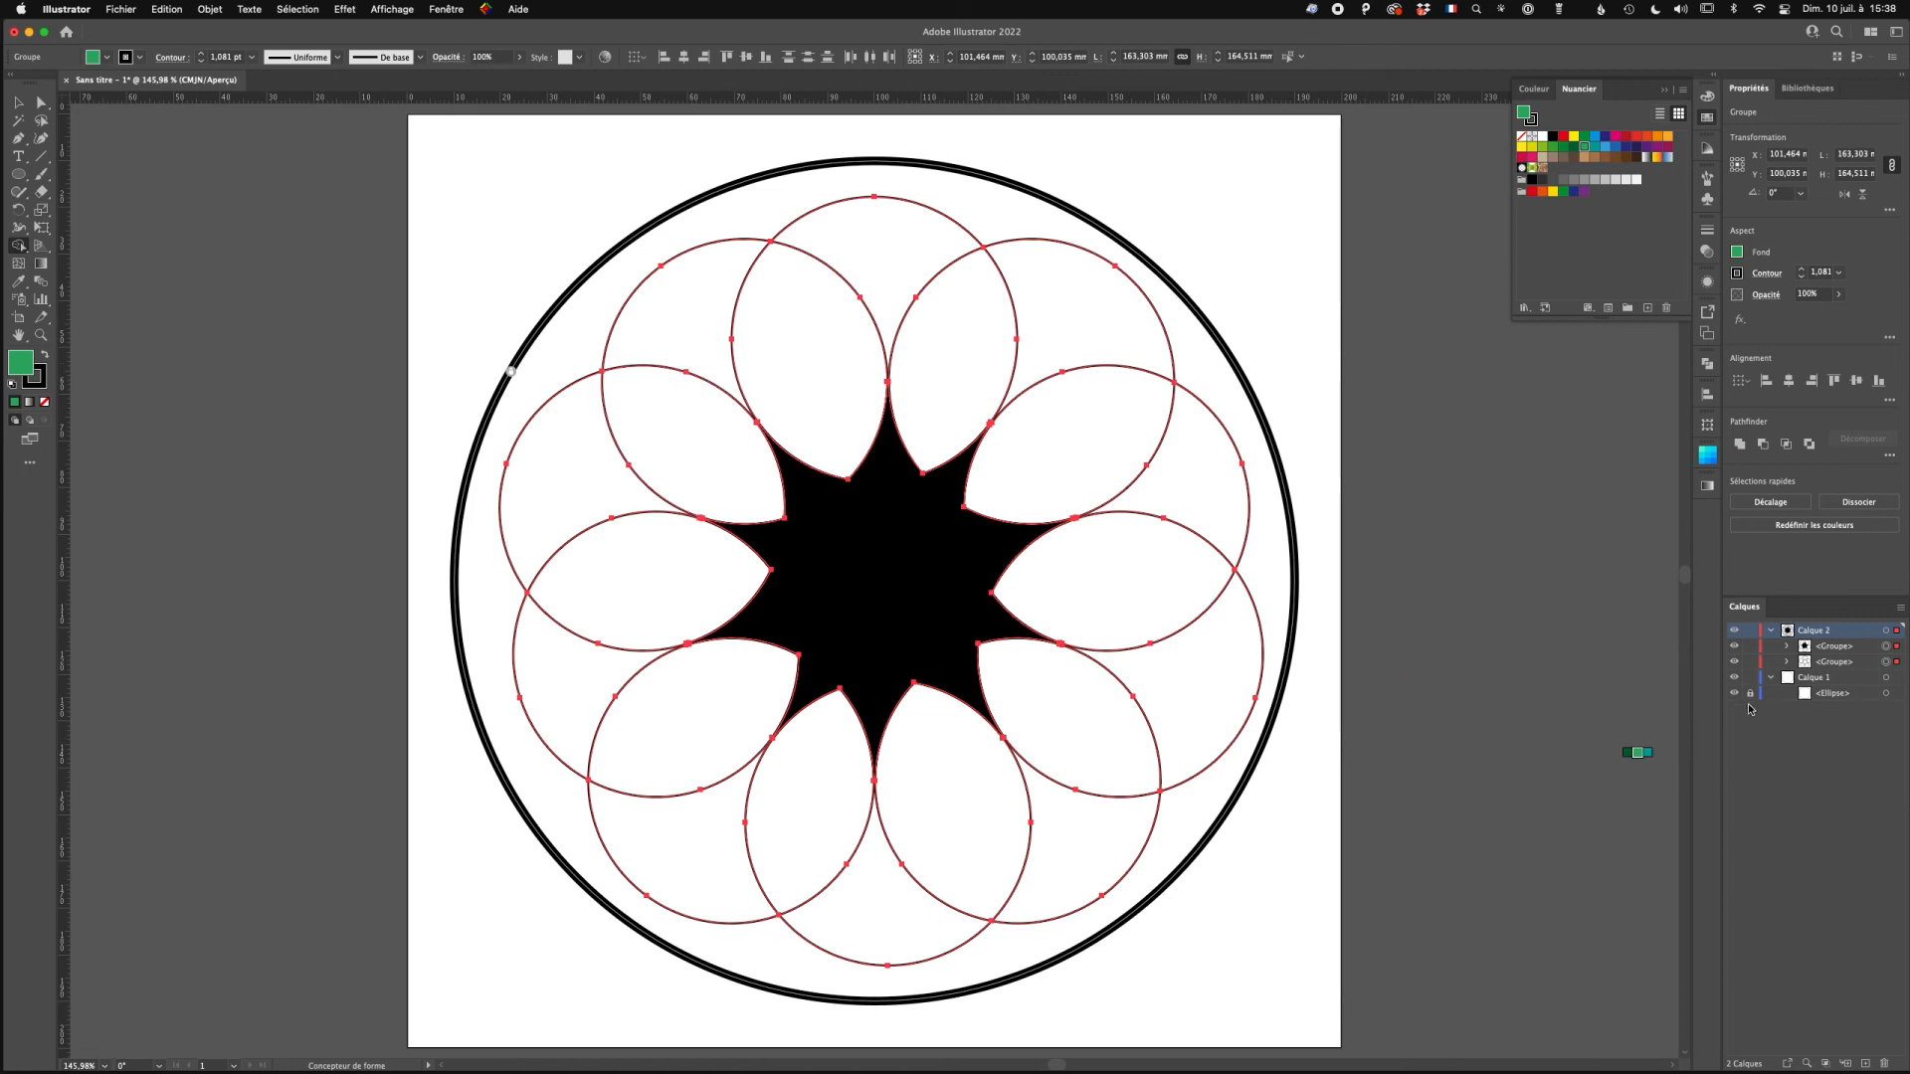
Unlock the large outer circle and select it together with both circle groups.
{"action": "key", "text": "v"}
{"action": "left_click", "coordinate": [17, 104]}
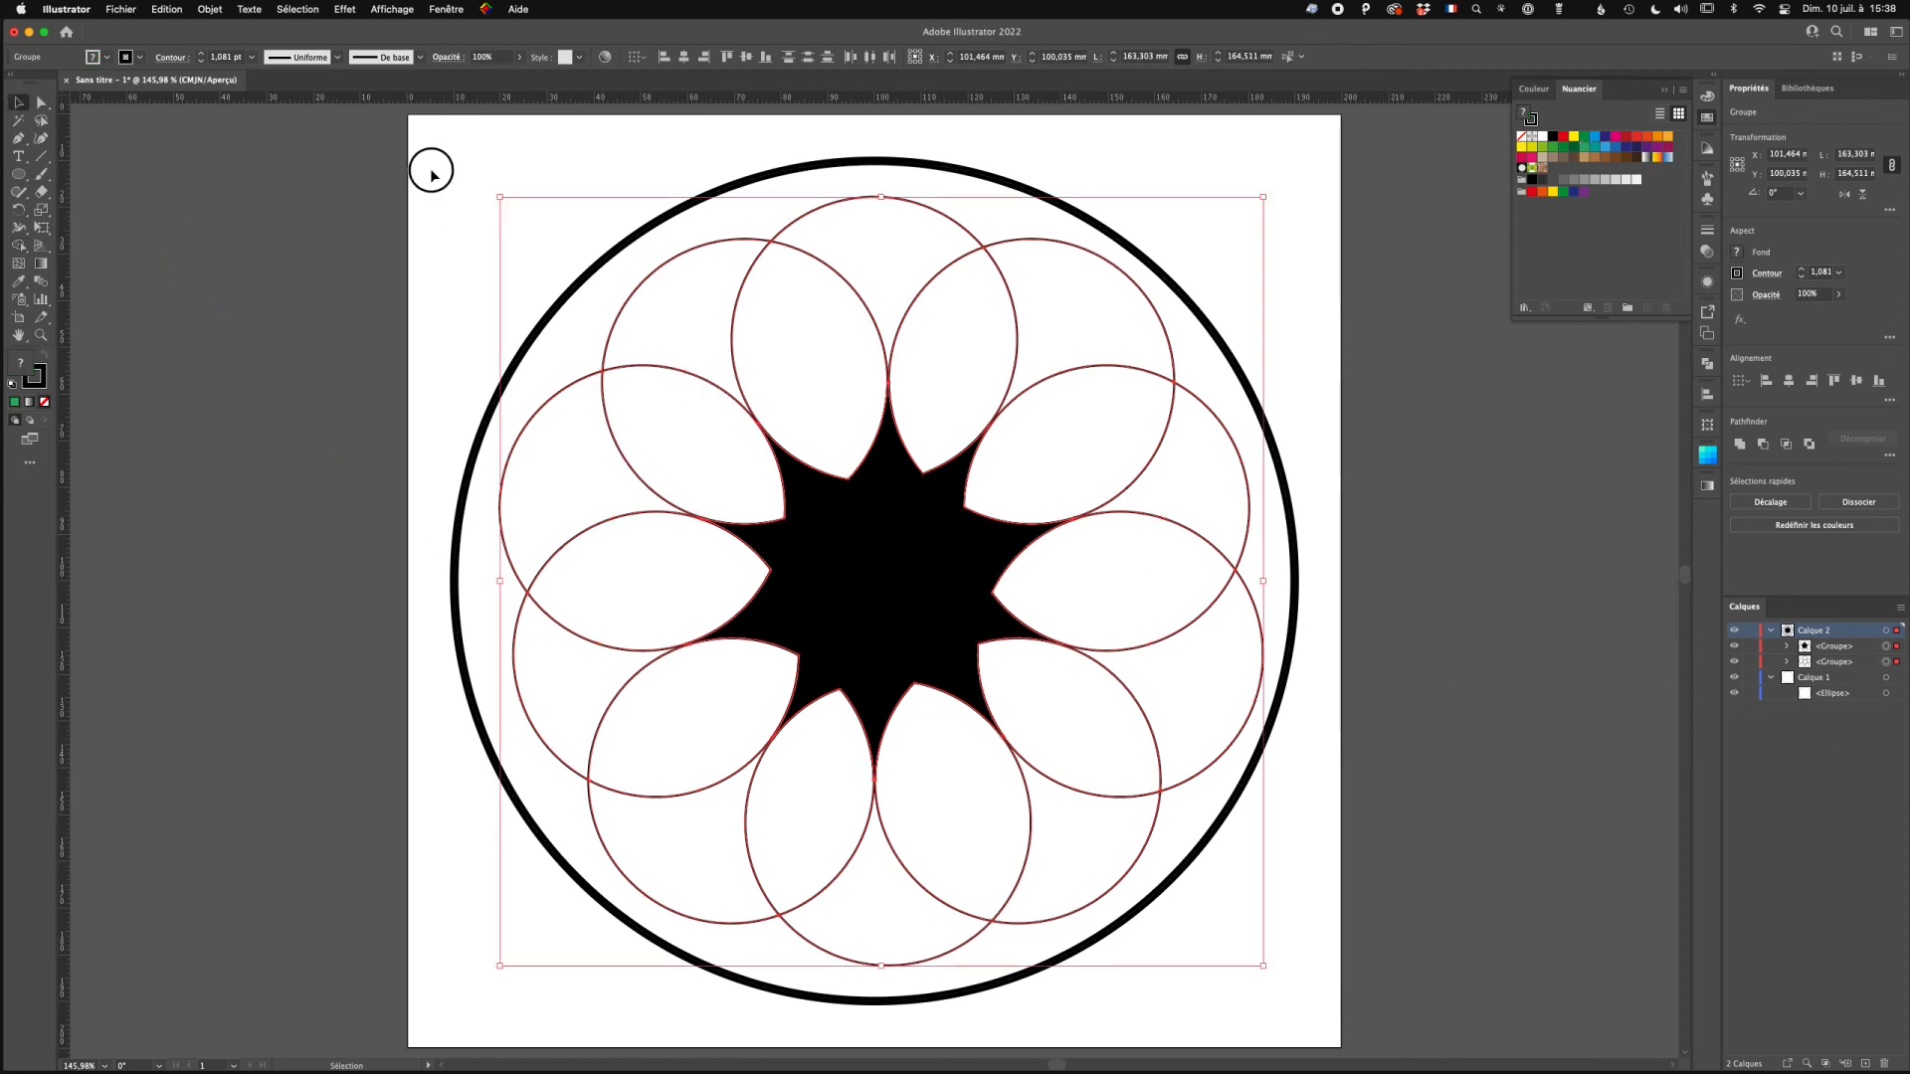
{"action": "left_click_drag", "start_coordinate": [1392, 1005], "coordinate": [1096, 853]}
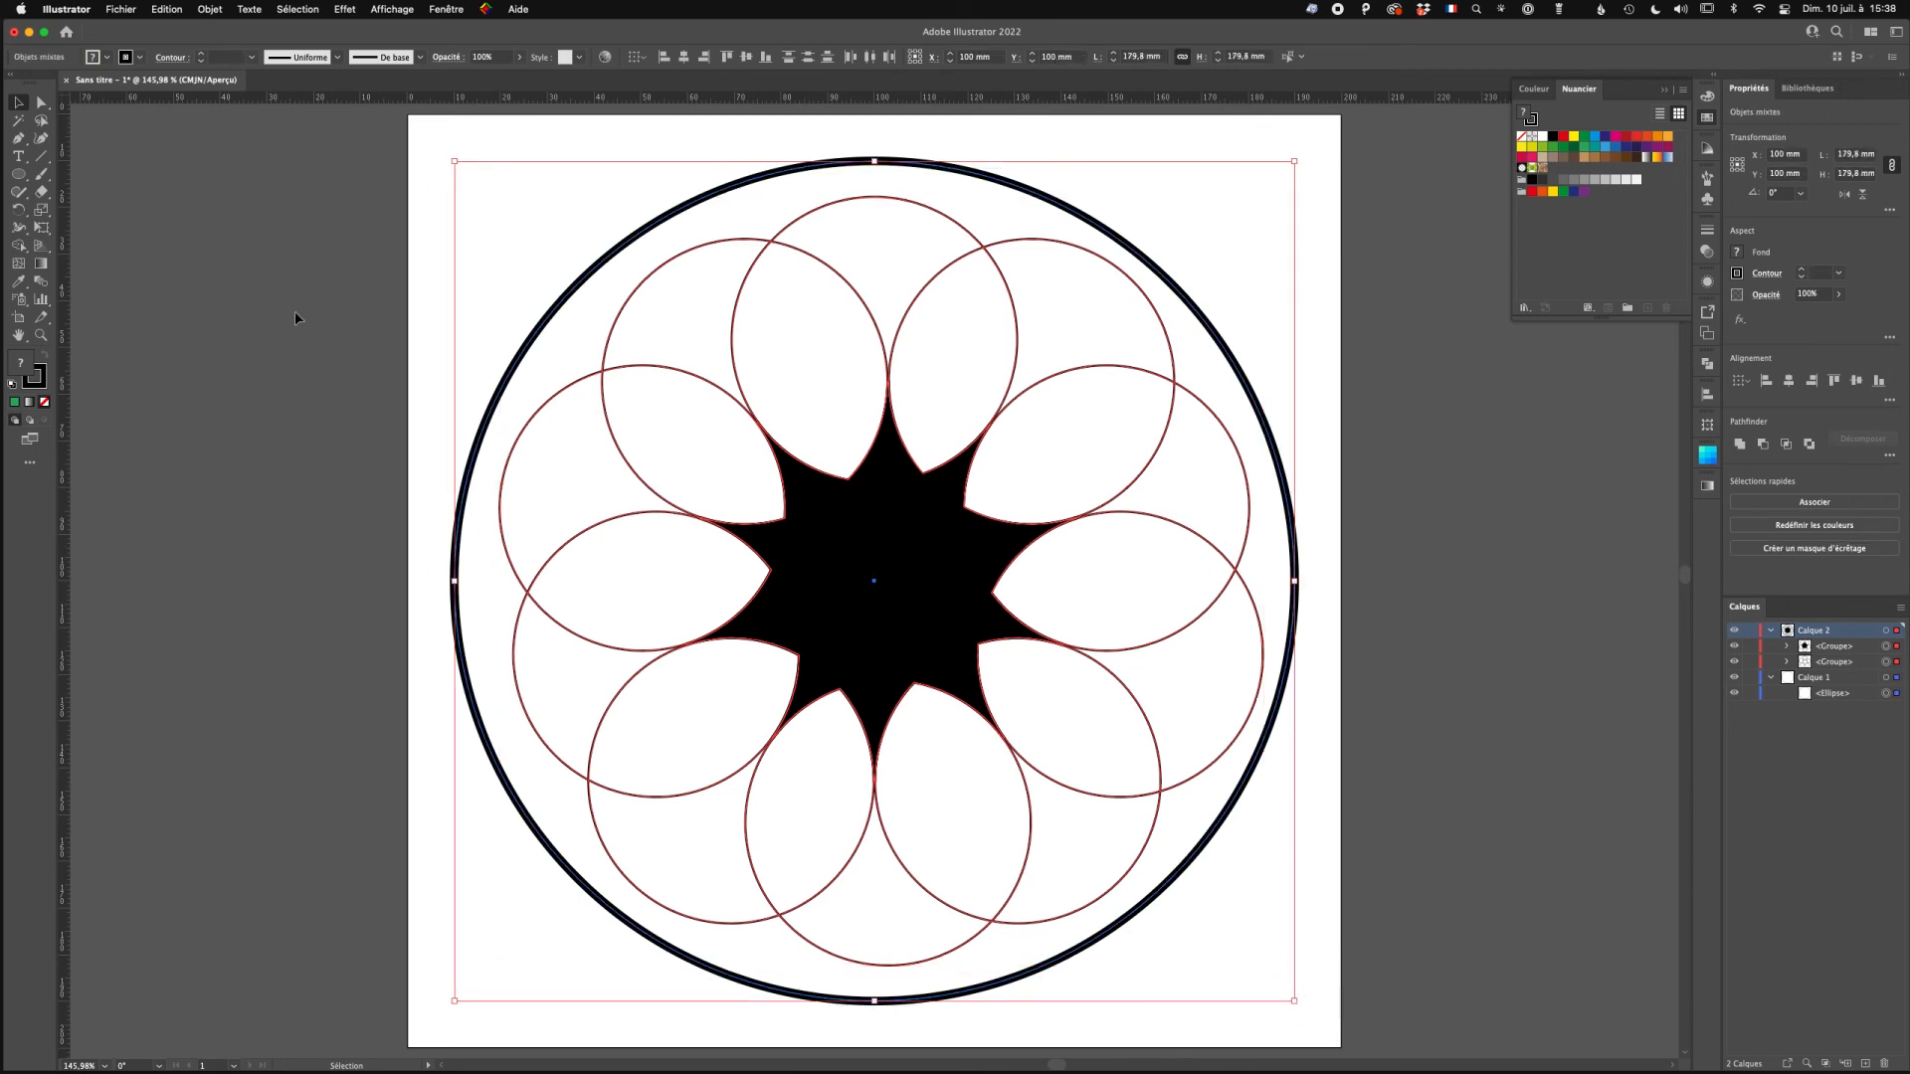
Fill the area between the large circle and the rosette's outer edge black with the Shape Builder, and deselect everything.
{"action": "left_click", "coordinate": [18, 244]}
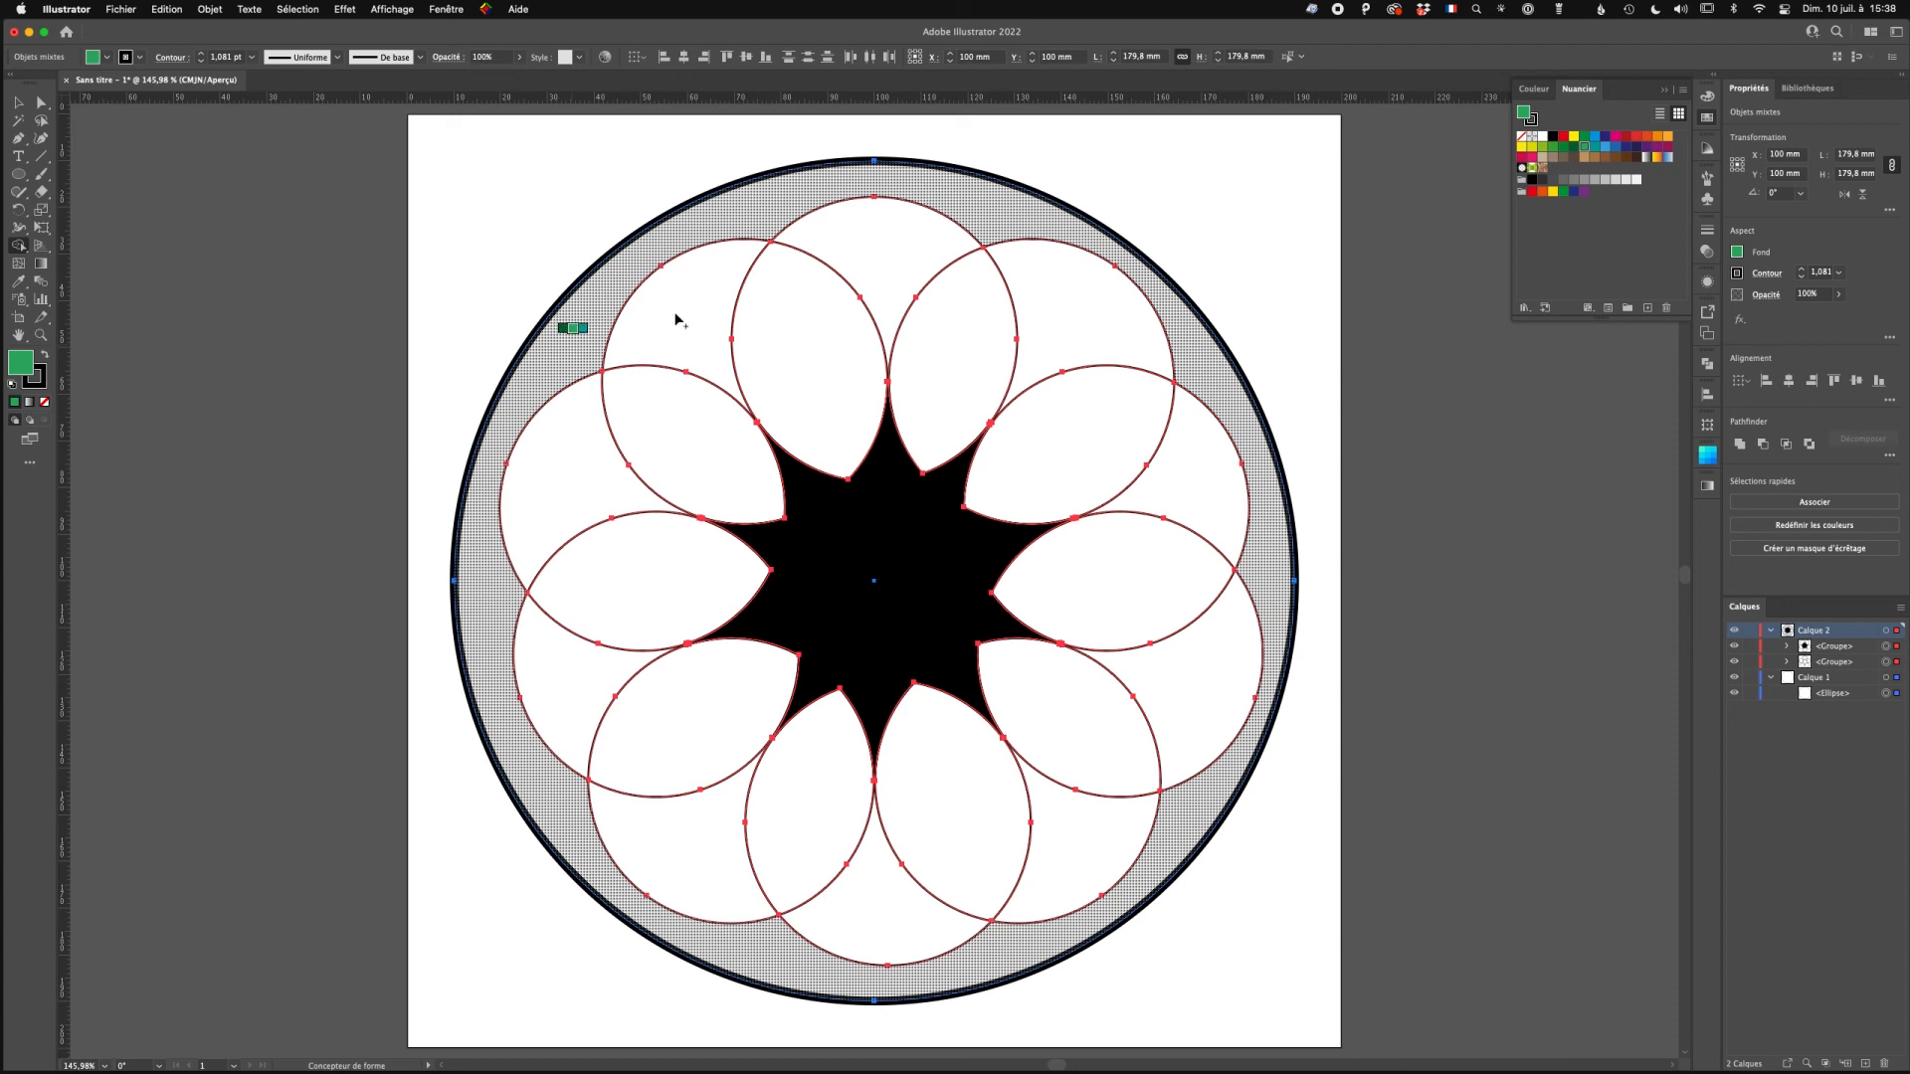
{"action": "left_click", "coordinate": [1552, 140]}
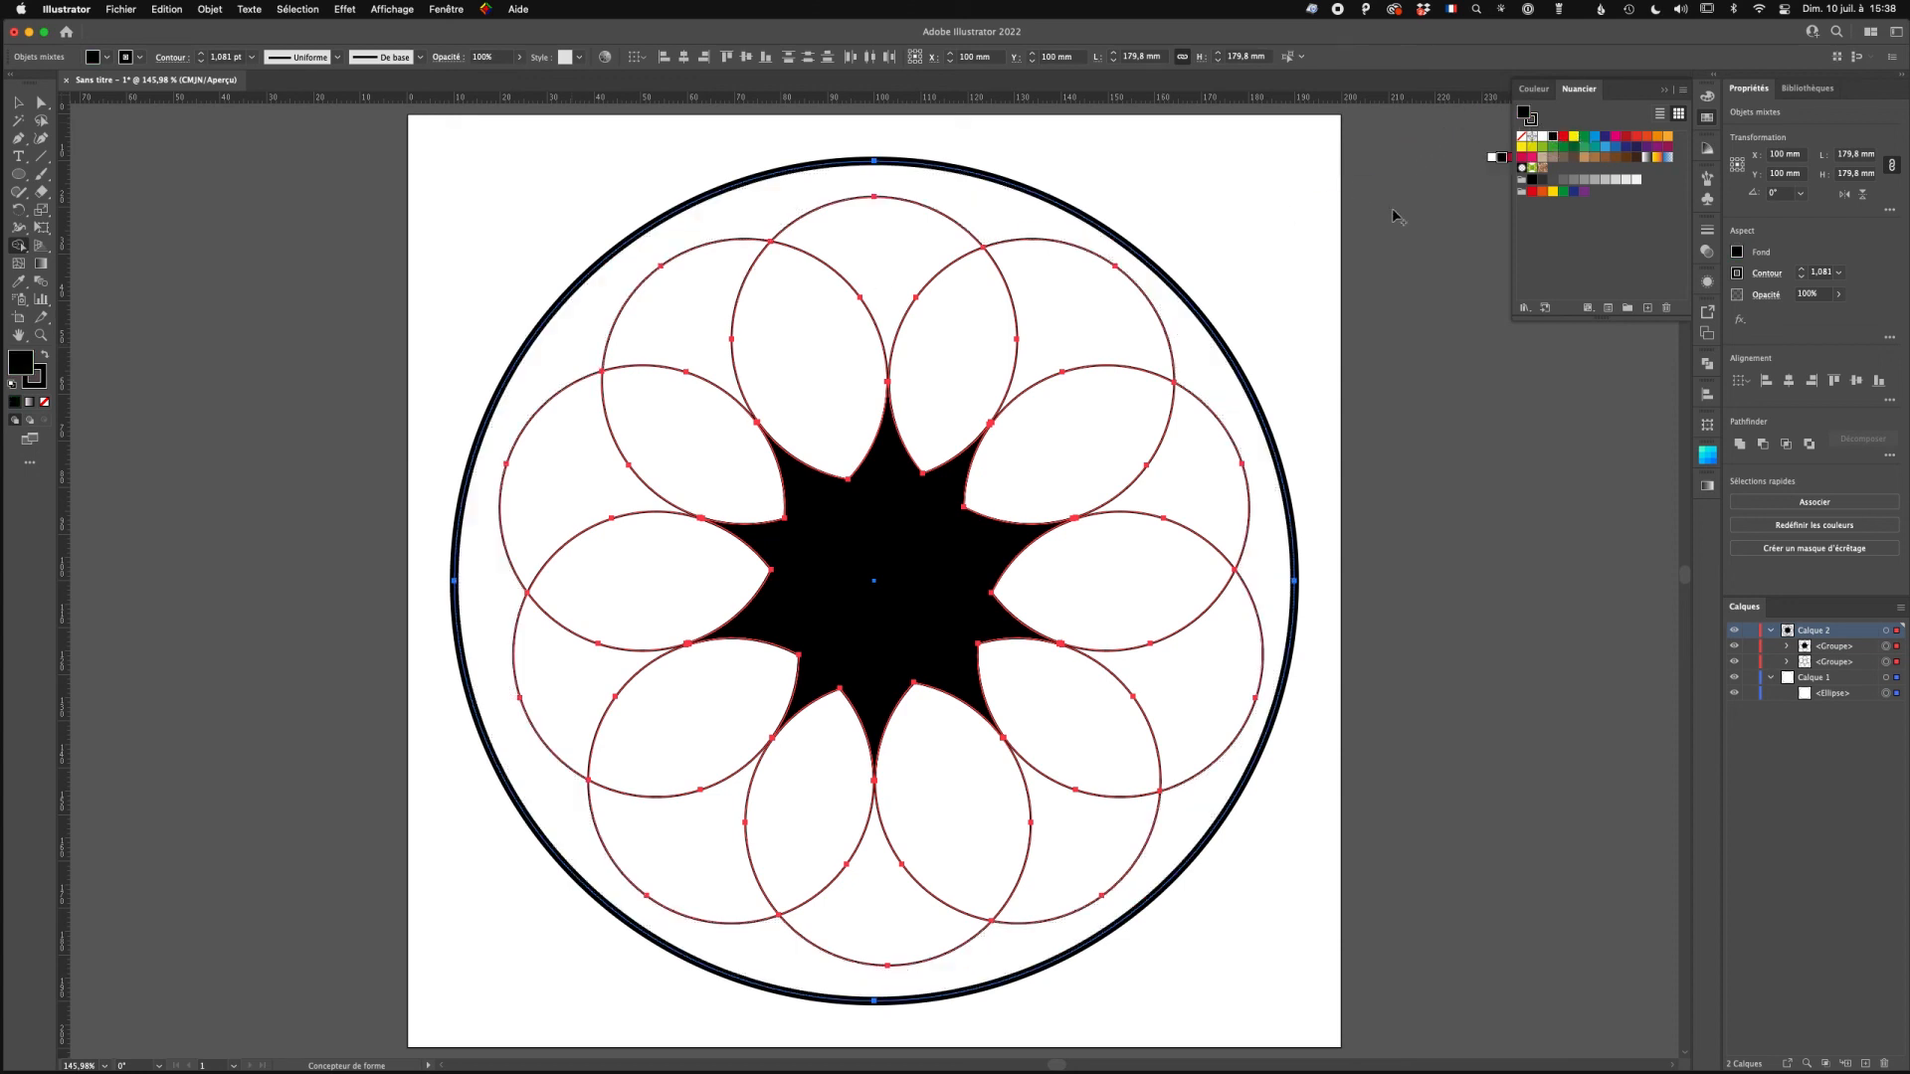
{"action": "left_click", "coordinate": [995, 213]}
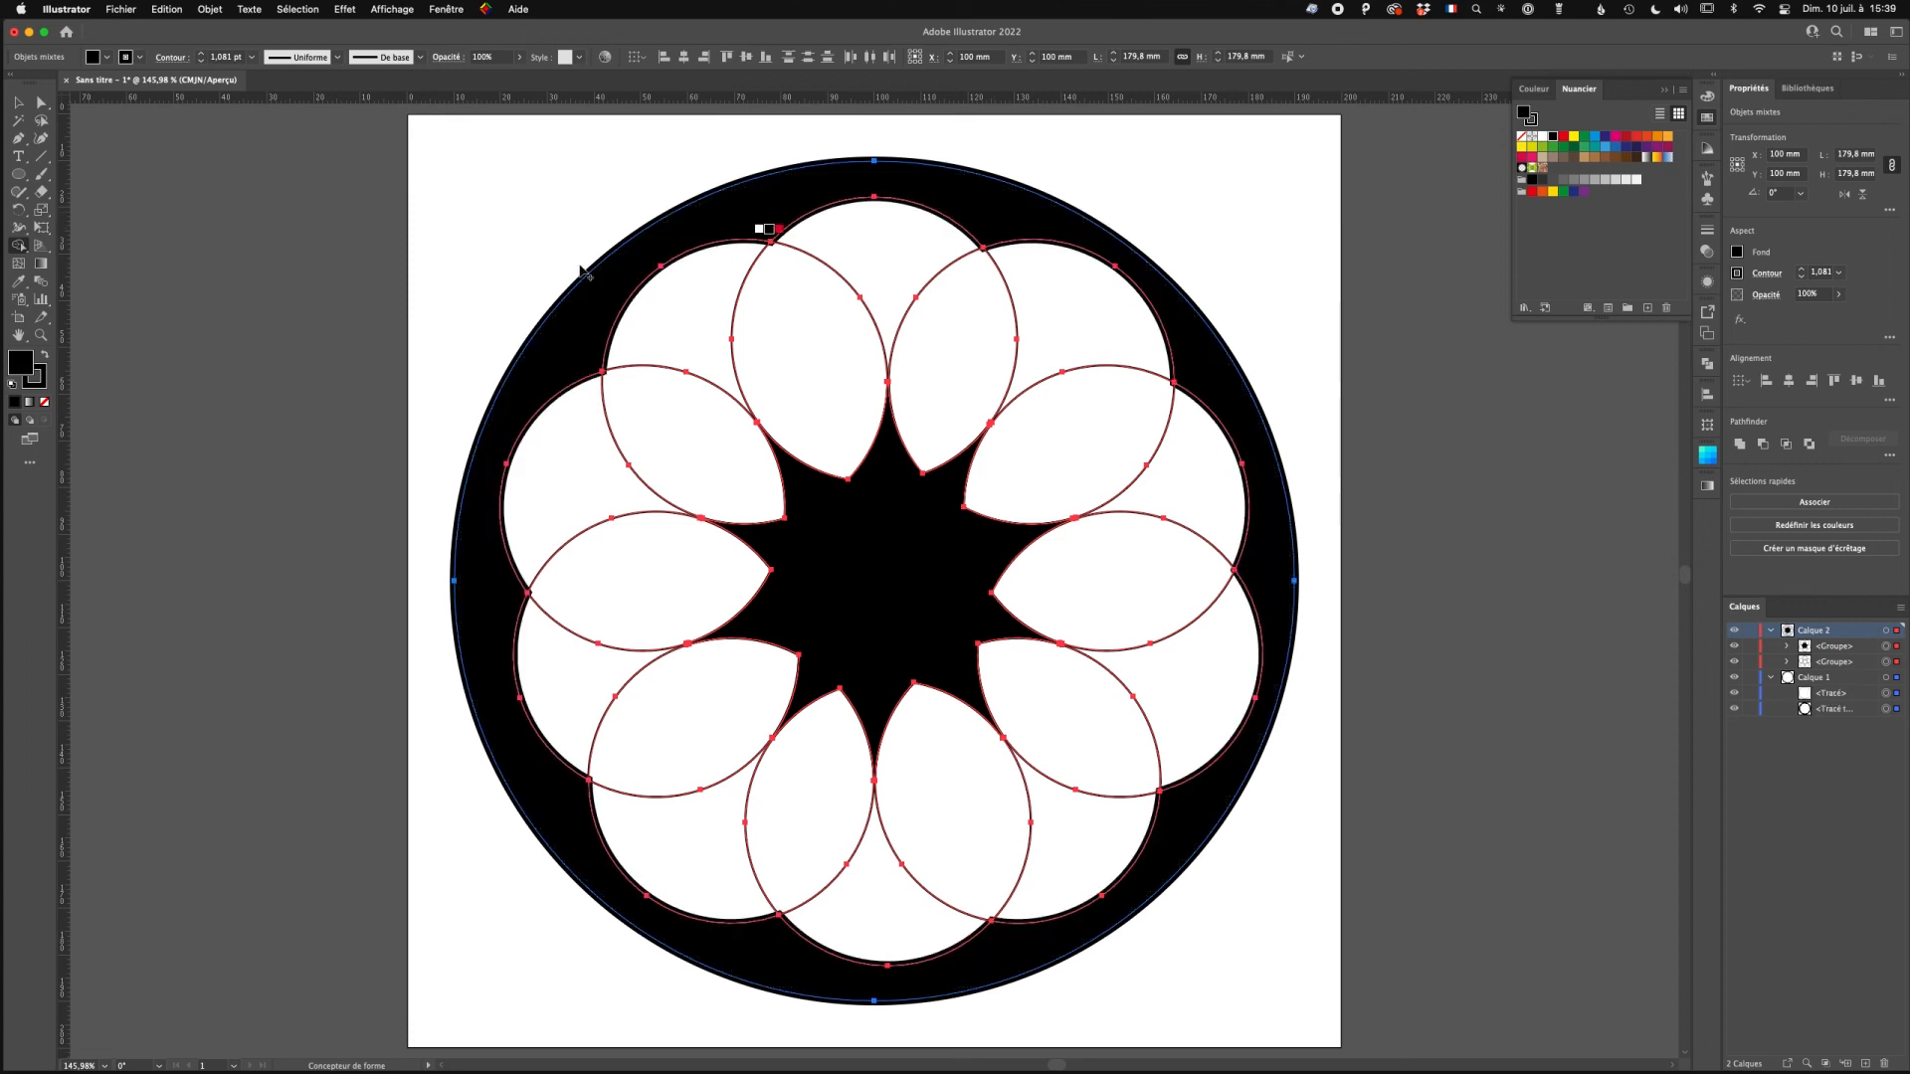
{"action": "left_click", "coordinate": [18, 102]}
{"action": "left_click", "coordinate": [205, 208]}
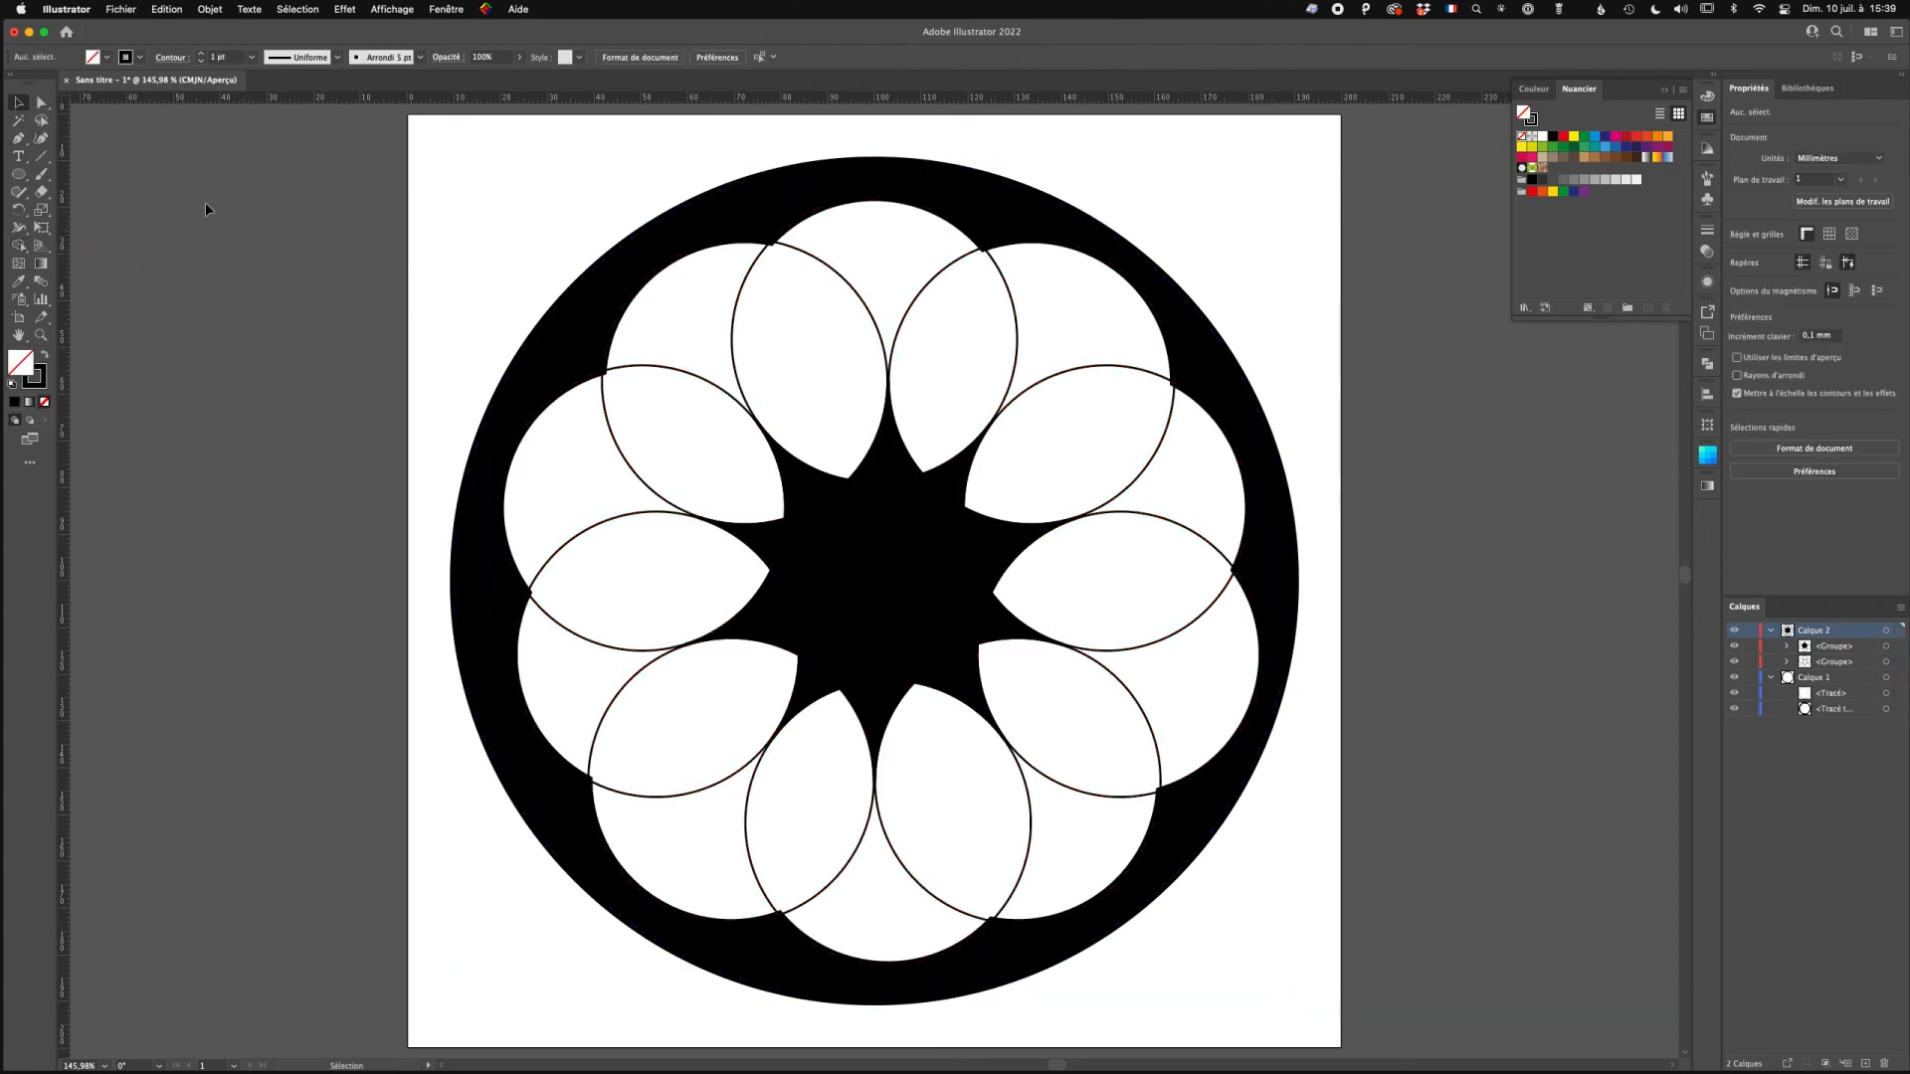